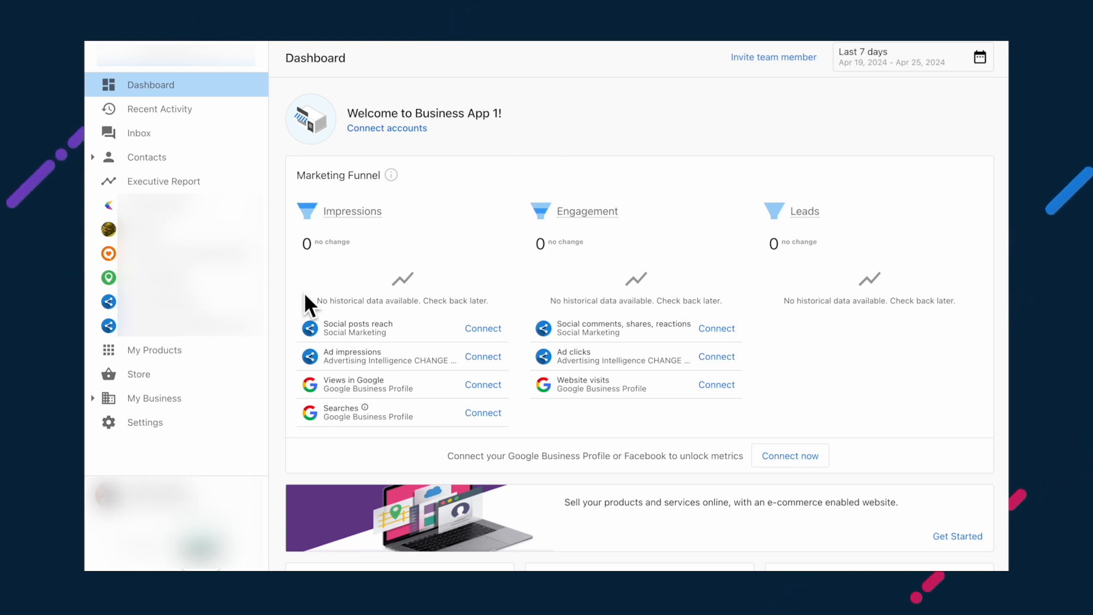
# Step: Go to Settings > Connections > new integrations and choose Add Connection on QuickBooks Online
pyautogui.click(202, 422)
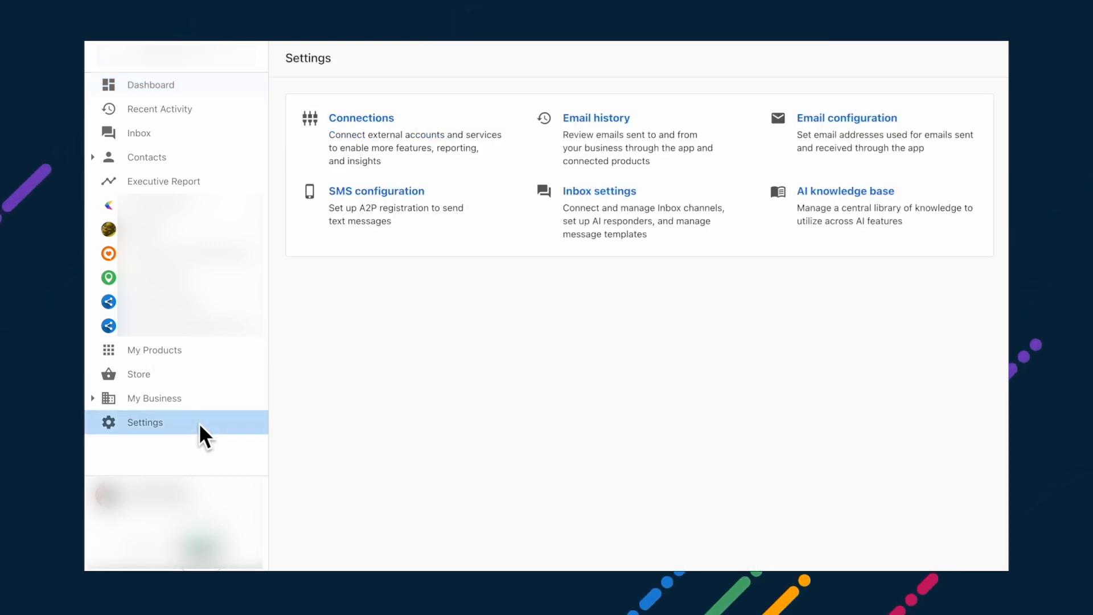
pyautogui.click(432, 162)
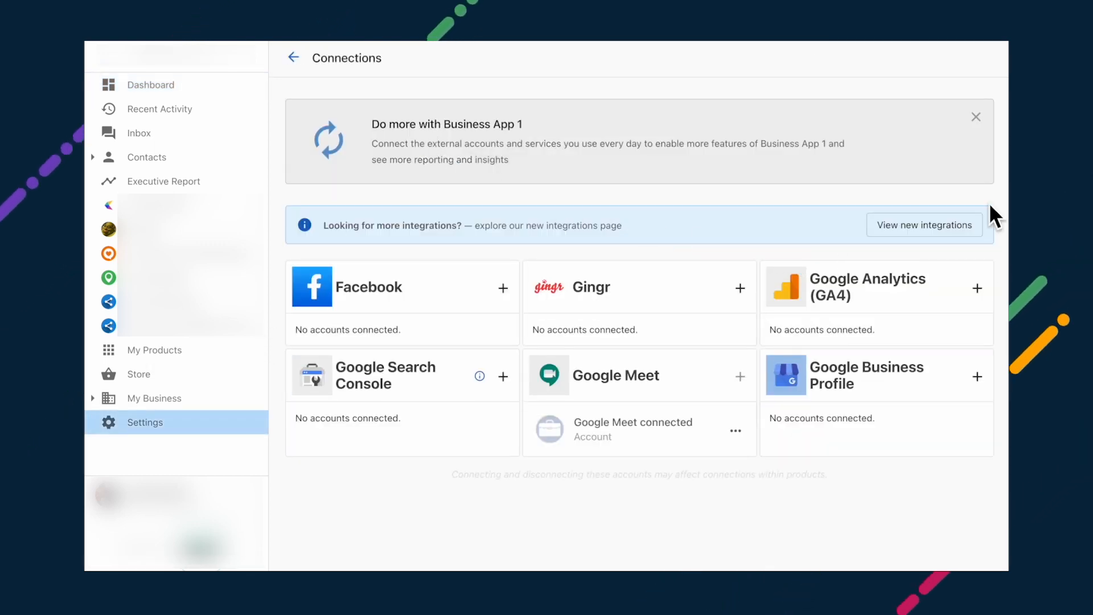
pyautogui.click(899, 228)
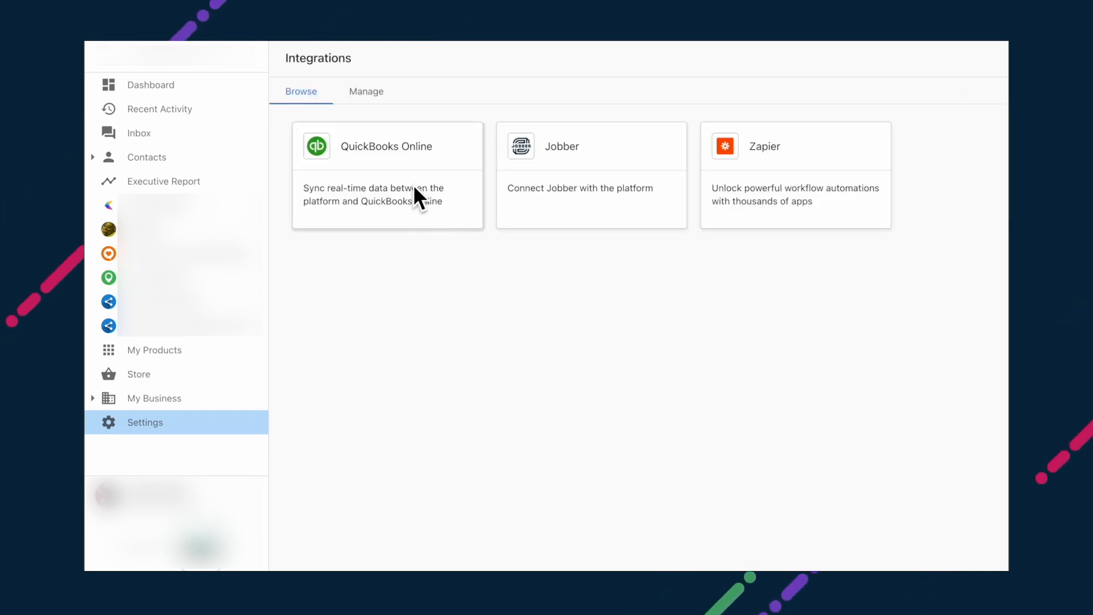
pyautogui.click(417, 198)
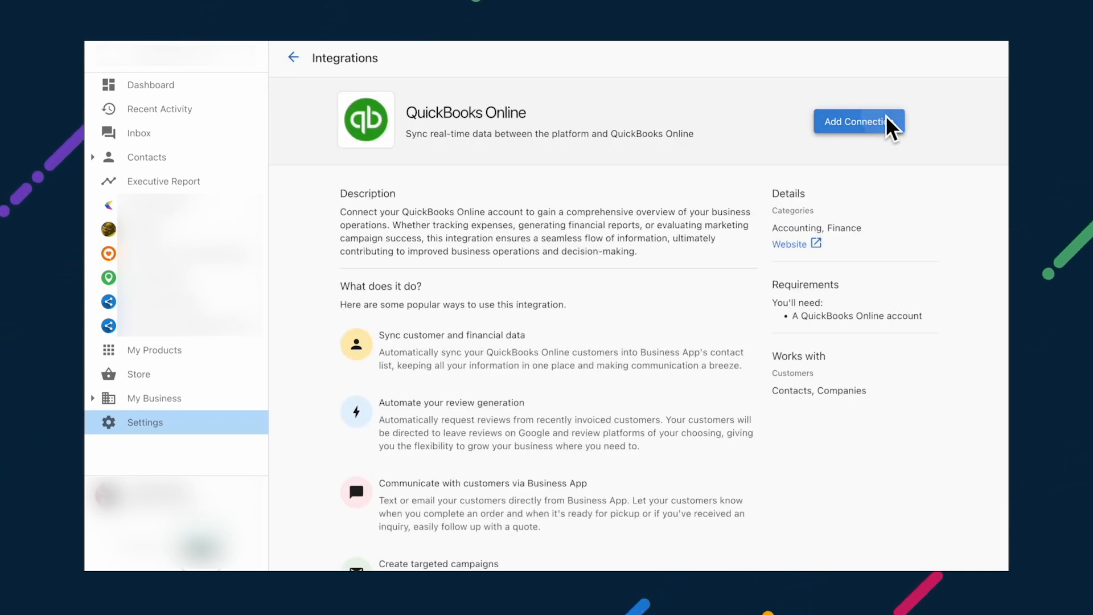
pyautogui.click(886, 121)
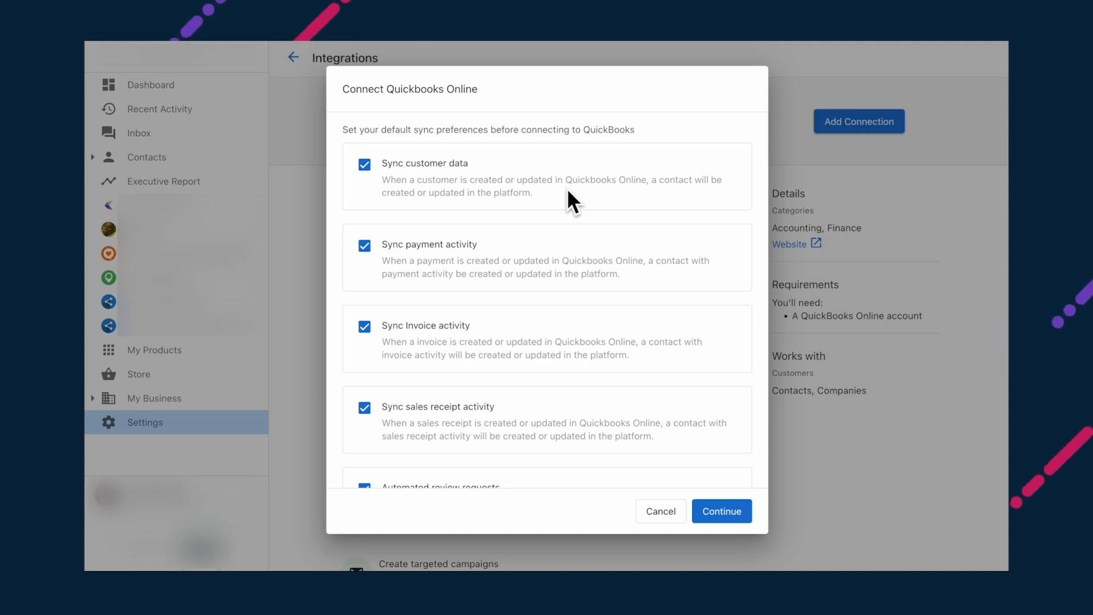
# Step: Uncheck sales receipt syncing, keep customer and payment syncing, and connect QuickBooks Online
pyautogui.scroll(-2, 567, 191)
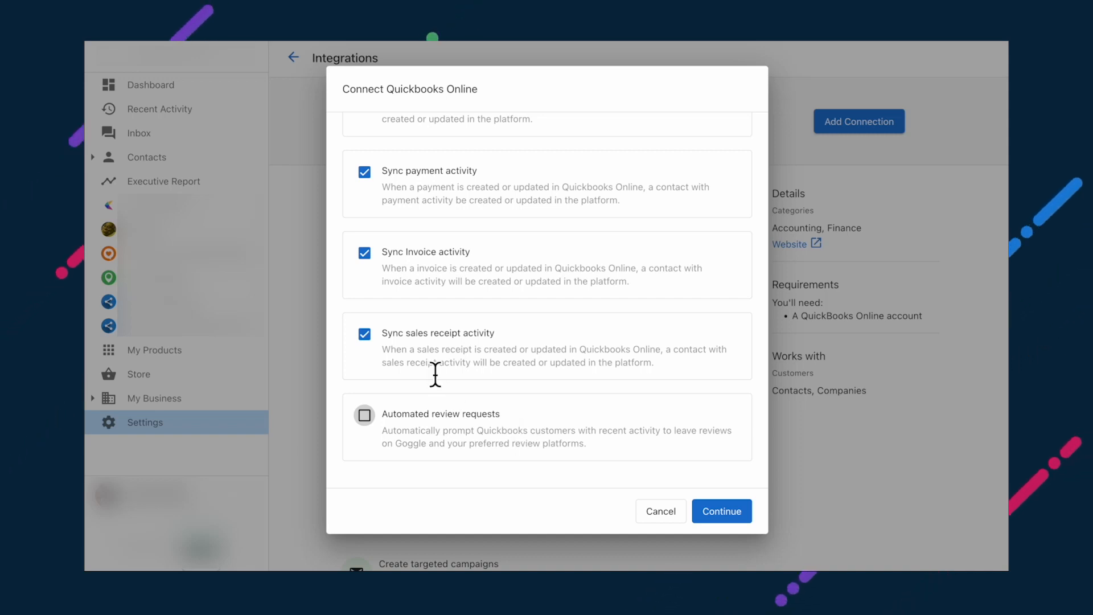
pyautogui.click(365, 334)
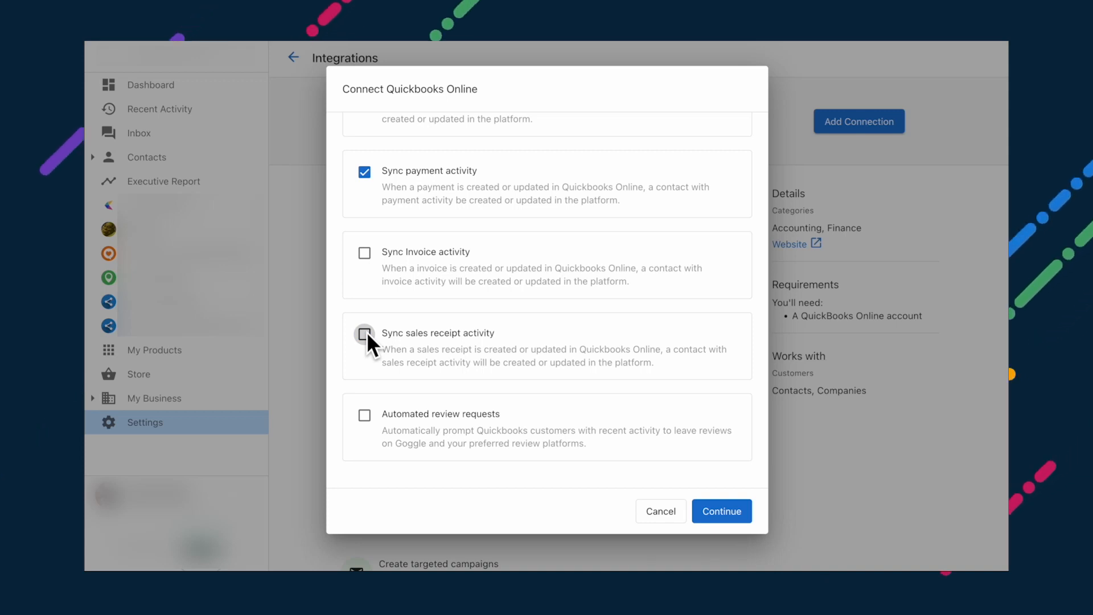
pyautogui.click(724, 511)
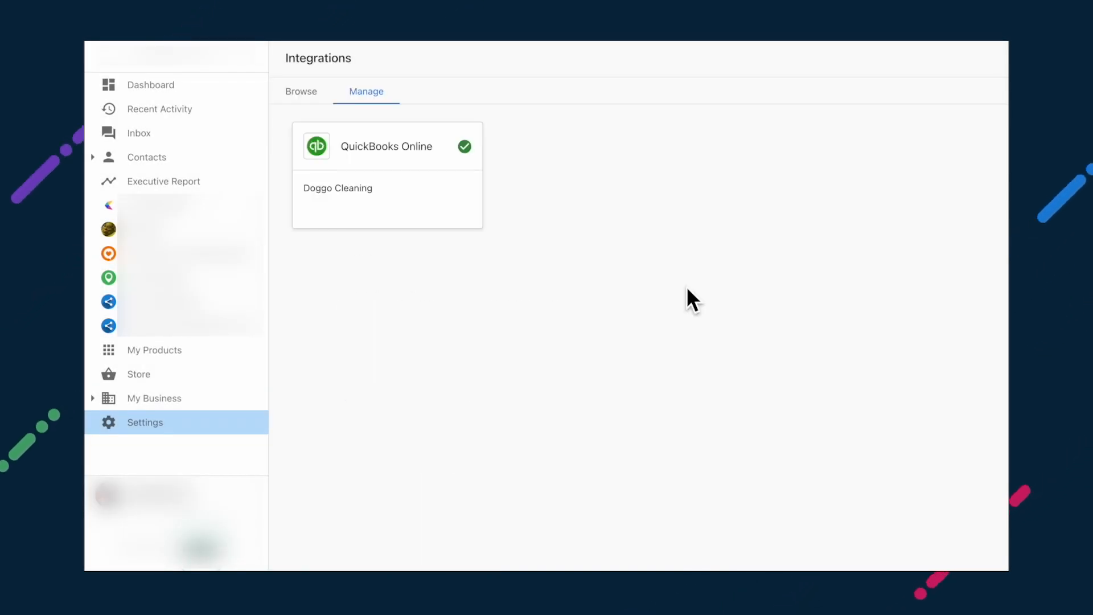
# Step: Open the connected QuickBooks Online card and switch on Automated review requests
pyautogui.click(466, 206)
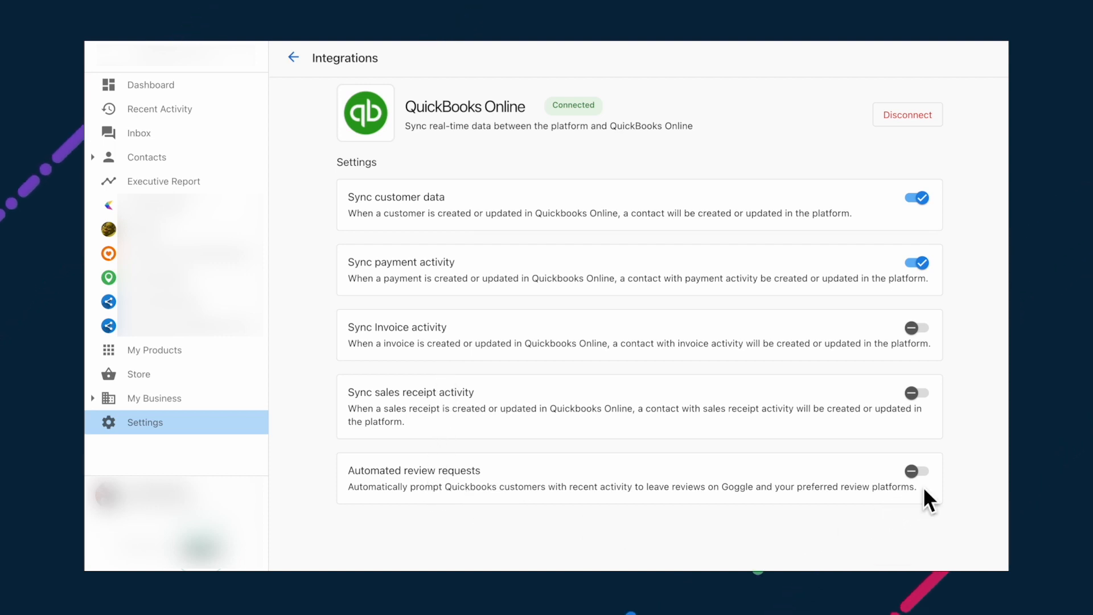
pyautogui.click(918, 471)
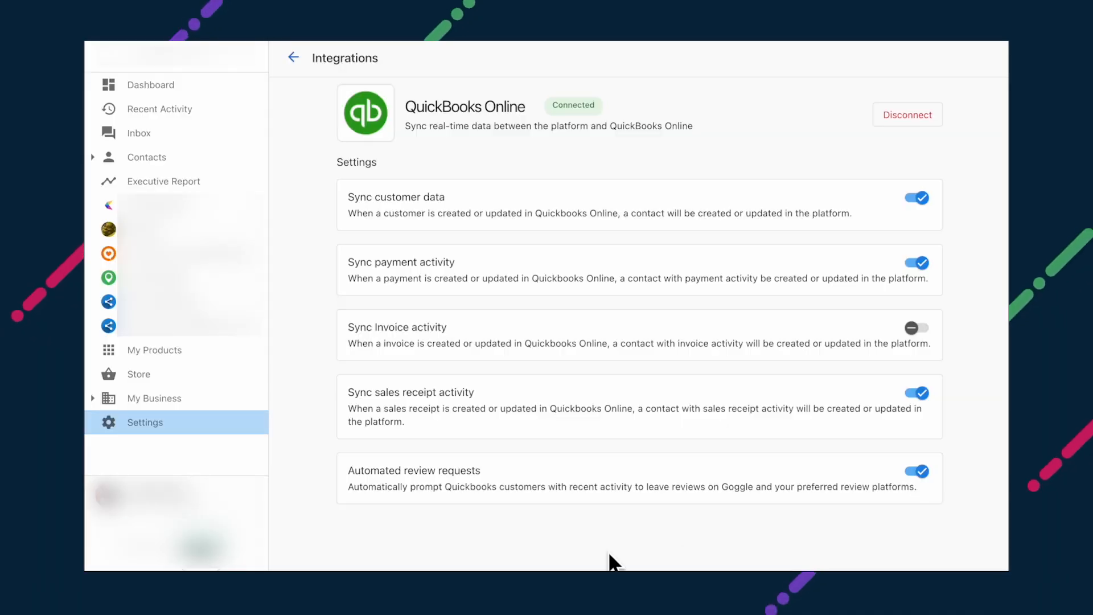
pyautogui.click(172, 398)
# Step: Open the Automations list and begin a new automation
pyautogui.scroll(-3, 170, 428)
pyautogui.click(175, 391)
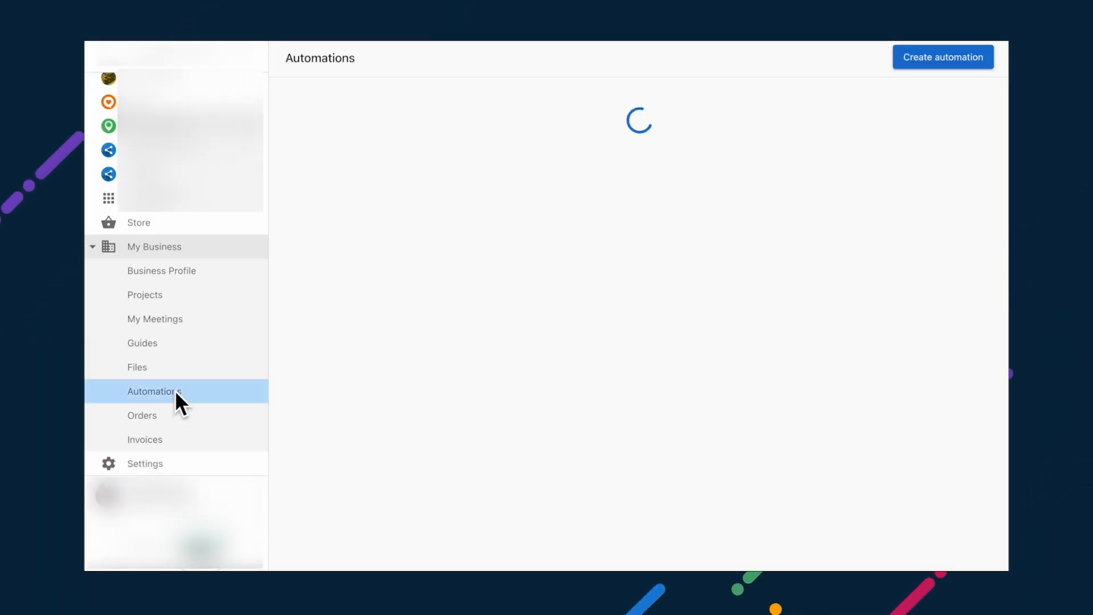
pyautogui.click(941, 57)
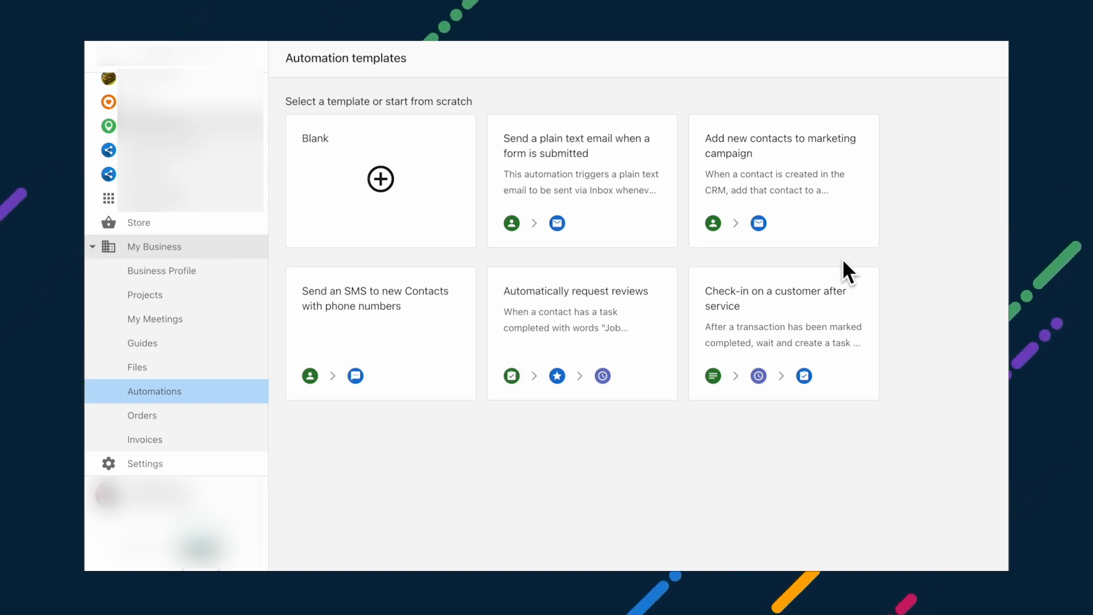
# Step: Return to QuickBooks Online sync settings and turn off Automated review requests
pyautogui.click(185, 256)
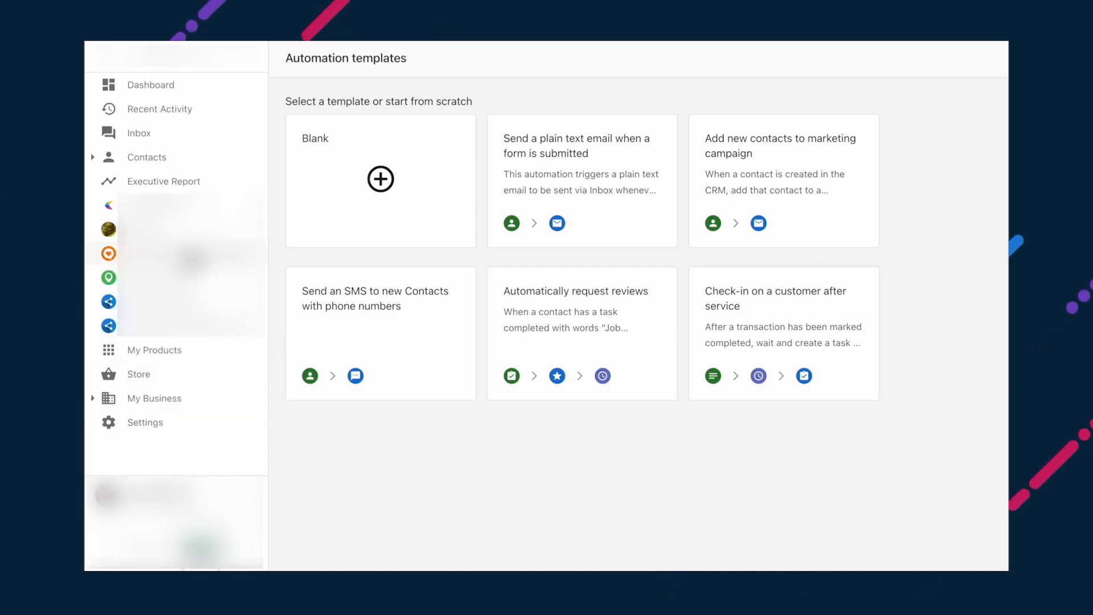
pyautogui.click(161, 422)
pyautogui.click(398, 138)
pyautogui.click(911, 225)
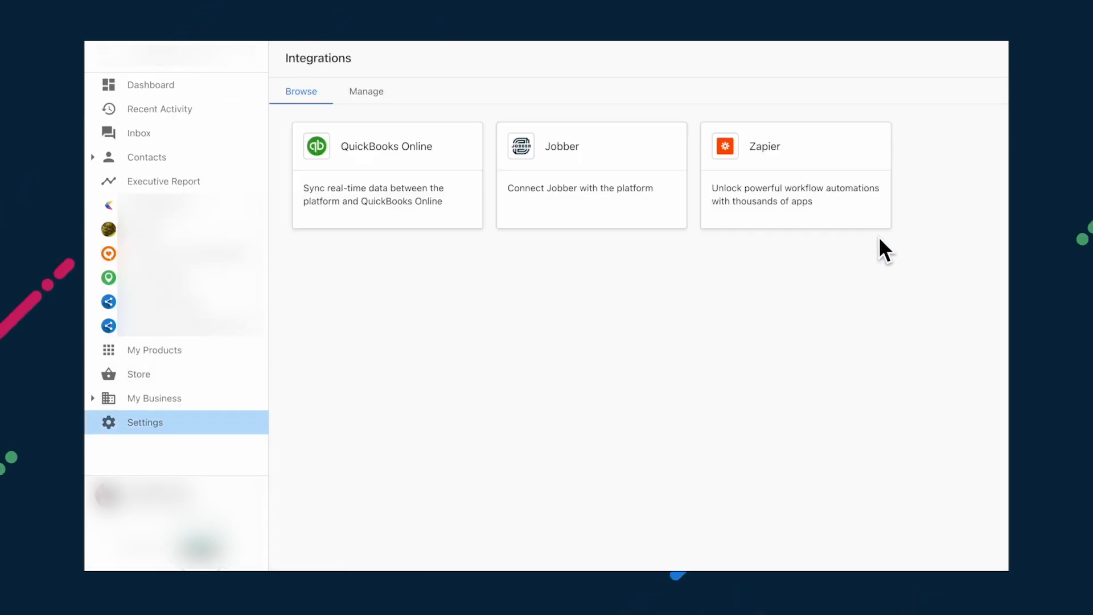
pyautogui.click(432, 204)
pyautogui.click(828, 130)
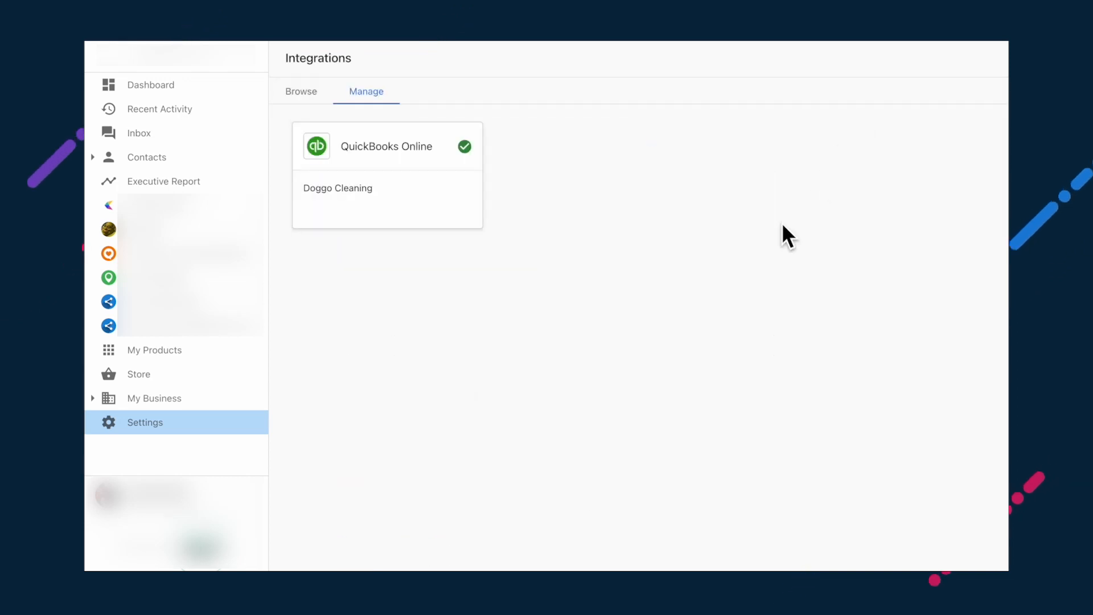
pyautogui.click(409, 212)
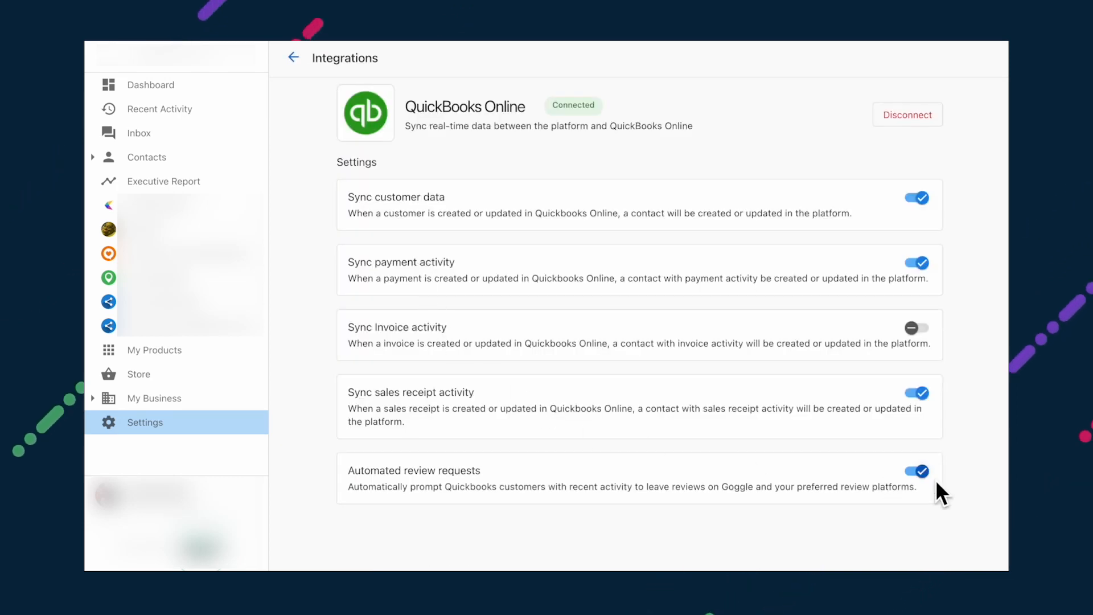
pyautogui.click(924, 471)
pyautogui.click(702, 332)
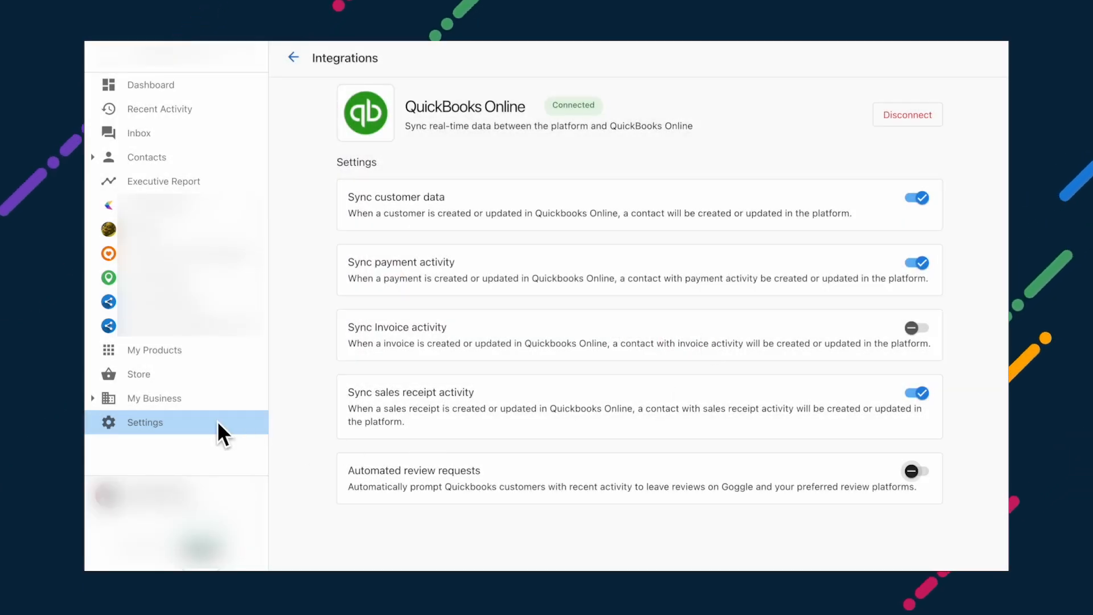
# Step: Go to My Business > Automations and open Create automation
pyautogui.click(154, 398)
pyautogui.scroll(-3, 182, 401)
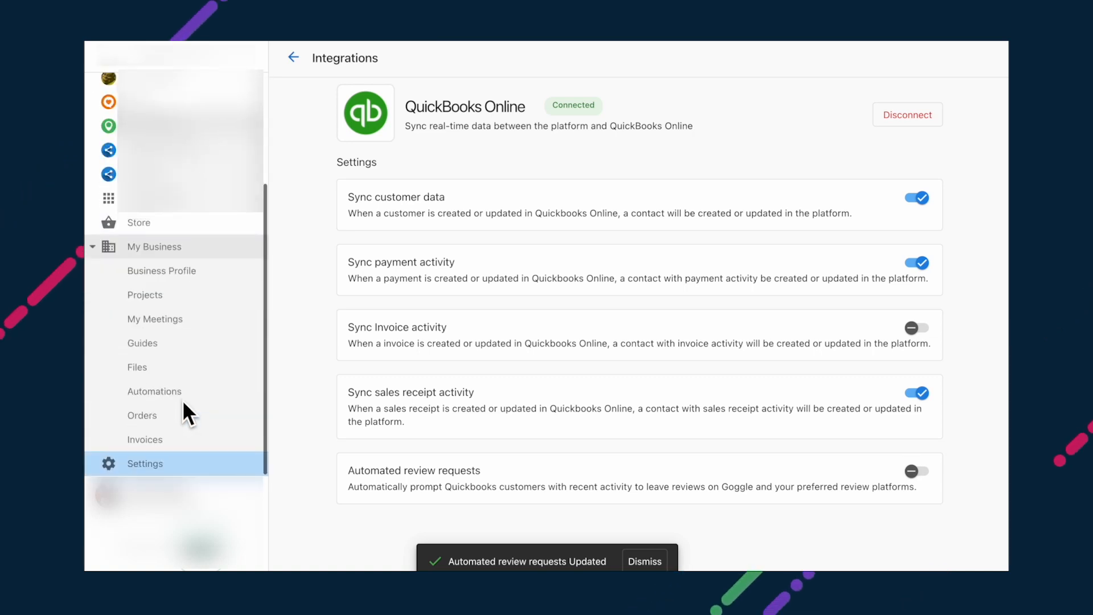
pyautogui.click(189, 391)
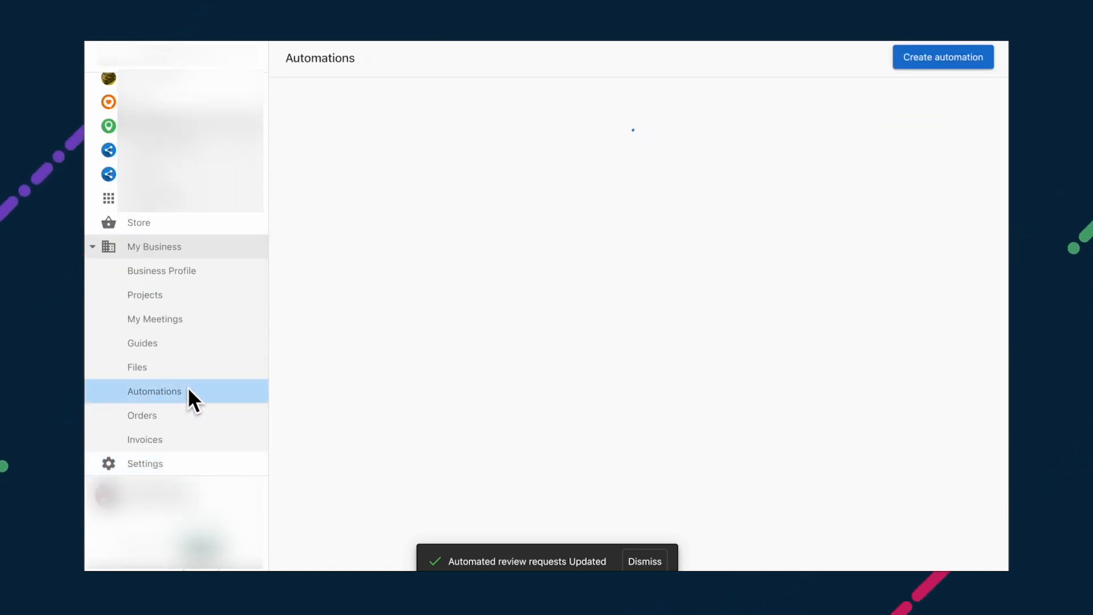
pyautogui.click(914, 59)
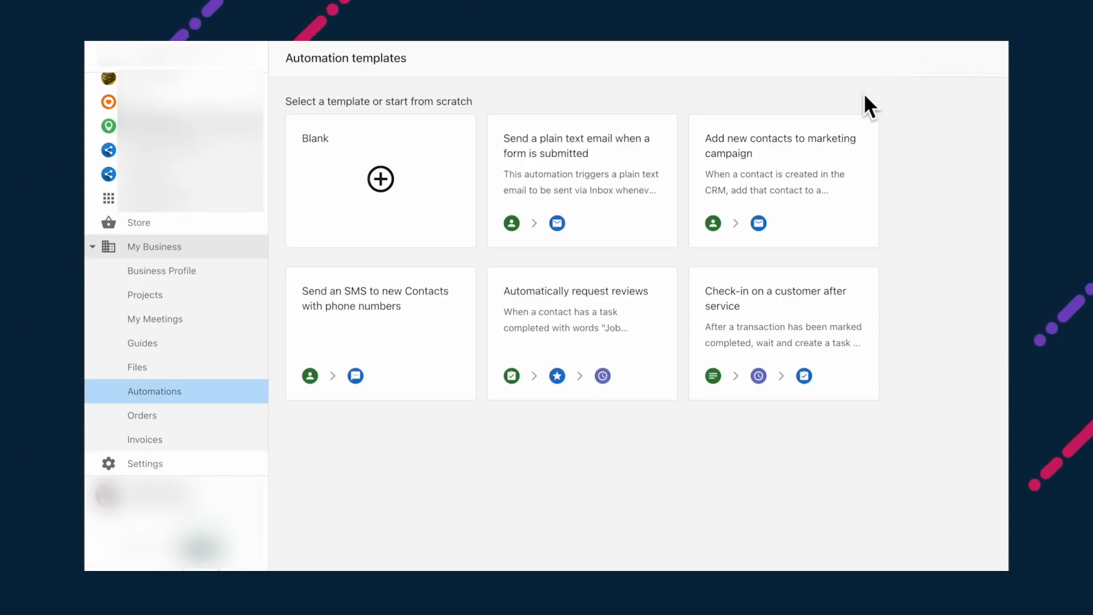
# Step: Start a Blank automation triggered by the QuickBooks payment event
pyautogui.click(368, 185)
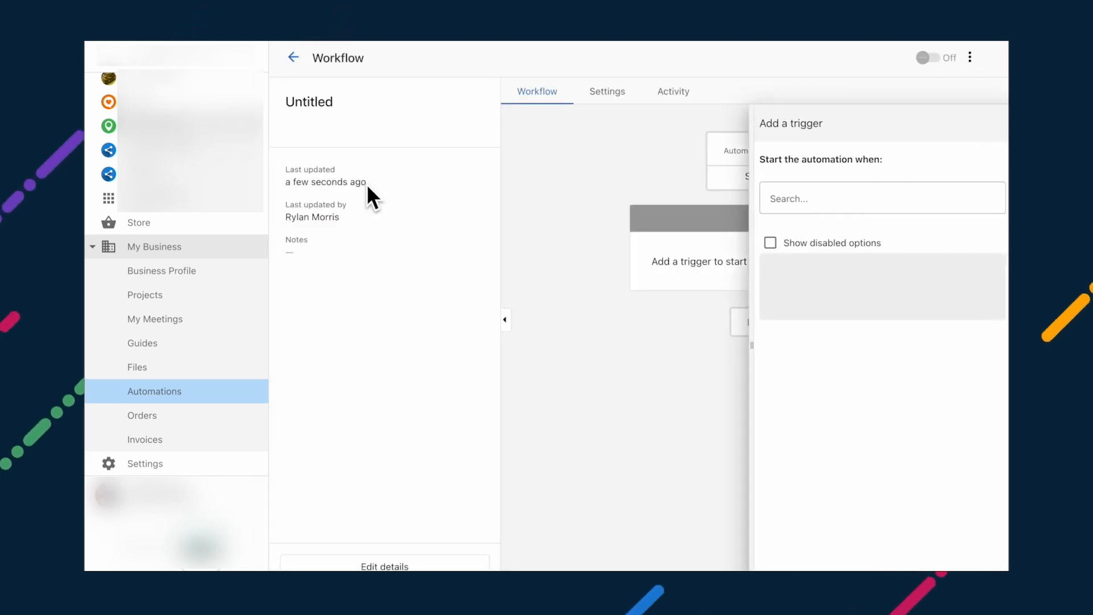
pyautogui.click(867, 199)
pyautogui.write('quickbooks')
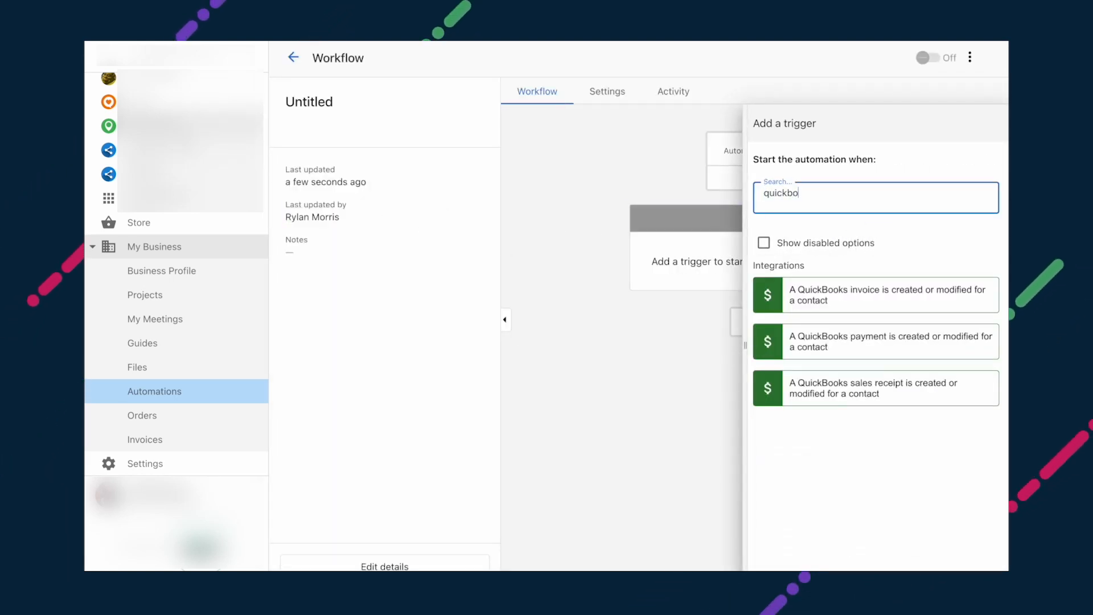
pyautogui.click(847, 340)
pyautogui.click(975, 566)
# Step: Add a 17-day delay step after the trigger
pyautogui.click(754, 326)
pyautogui.scroll(-10, 908, 415)
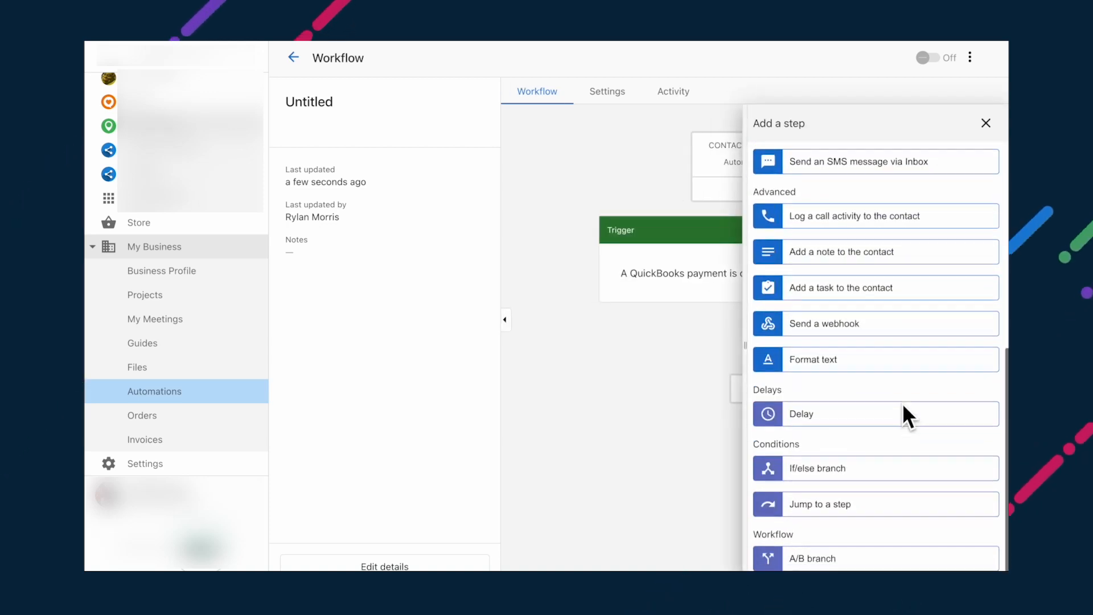
pyautogui.click(908, 415)
pyautogui.click(842, 313)
pyautogui.write('7')
pyautogui.click(982, 567)
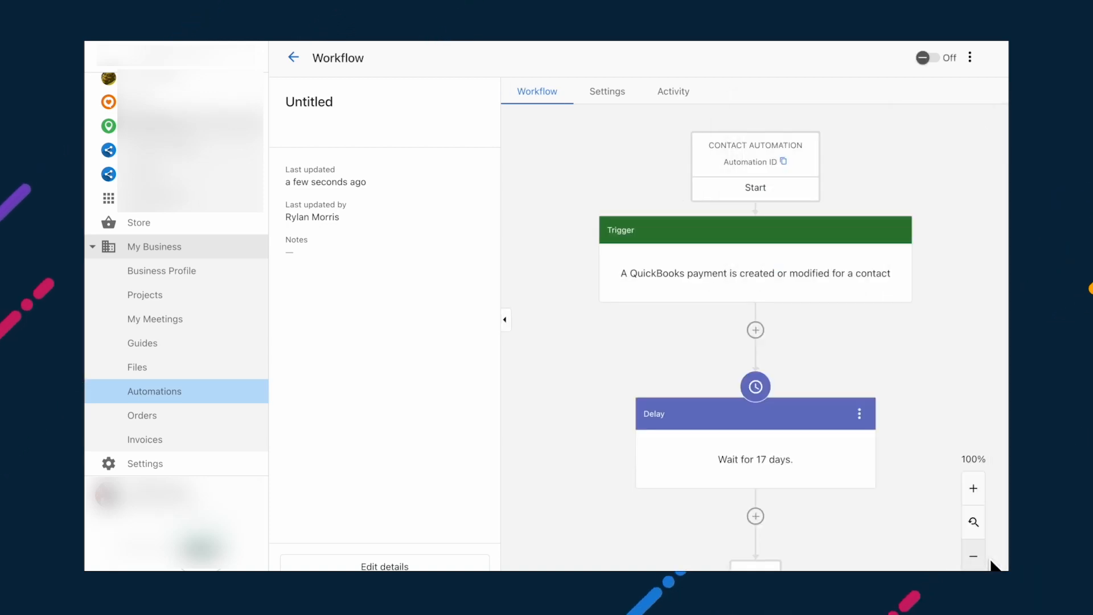
# Step: Add a 'Send a review request' step after the 17-day delay
pyautogui.scroll(-1, 811, 434)
pyautogui.click(757, 469)
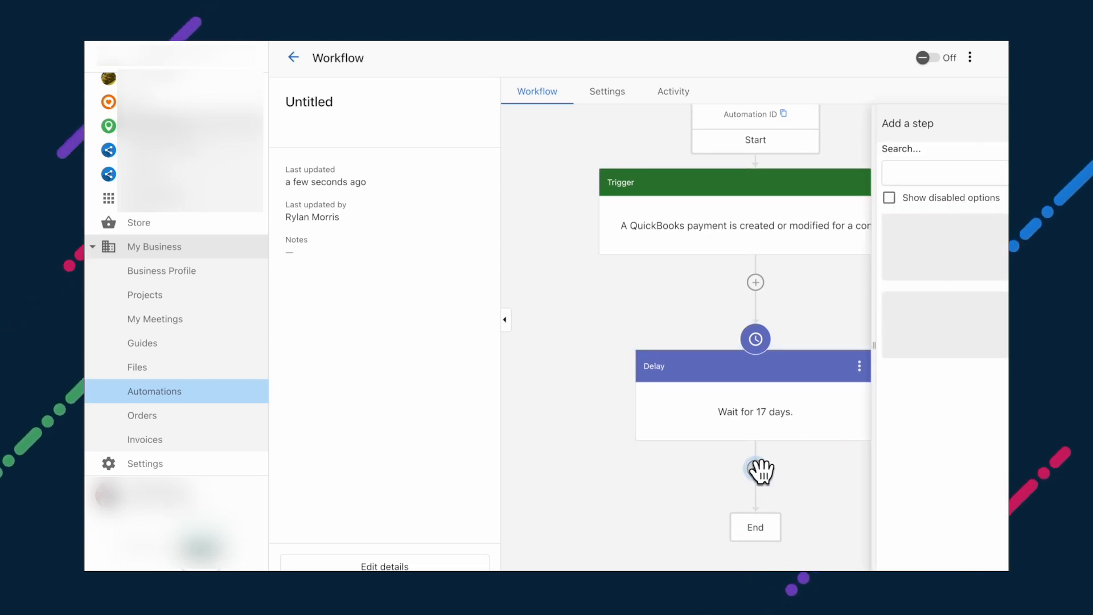
pyautogui.write('send')
pyautogui.click(934, 291)
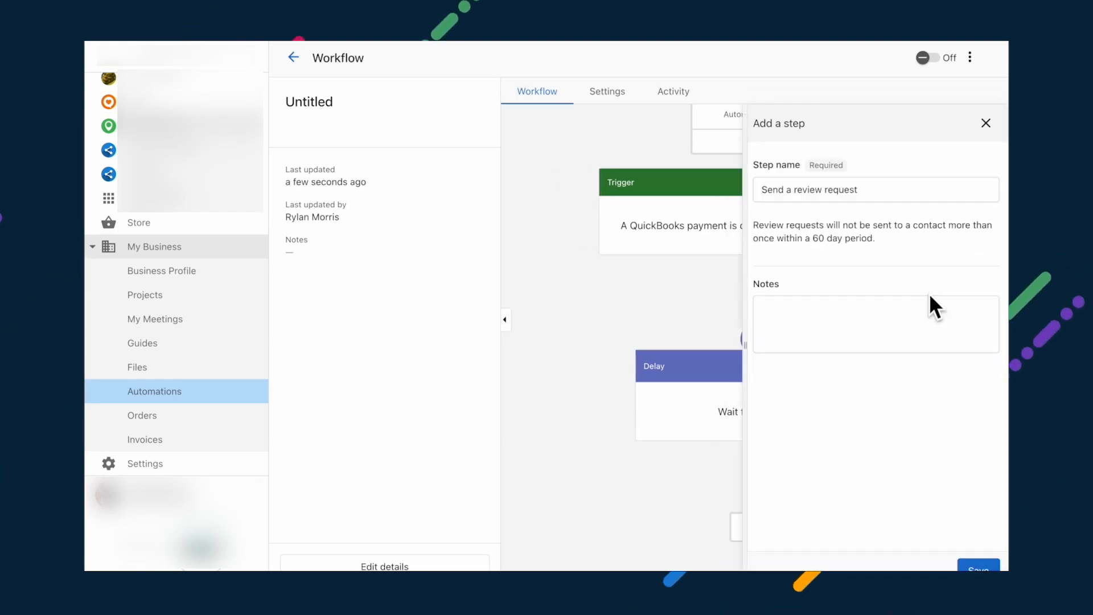
pyautogui.click(978, 564)
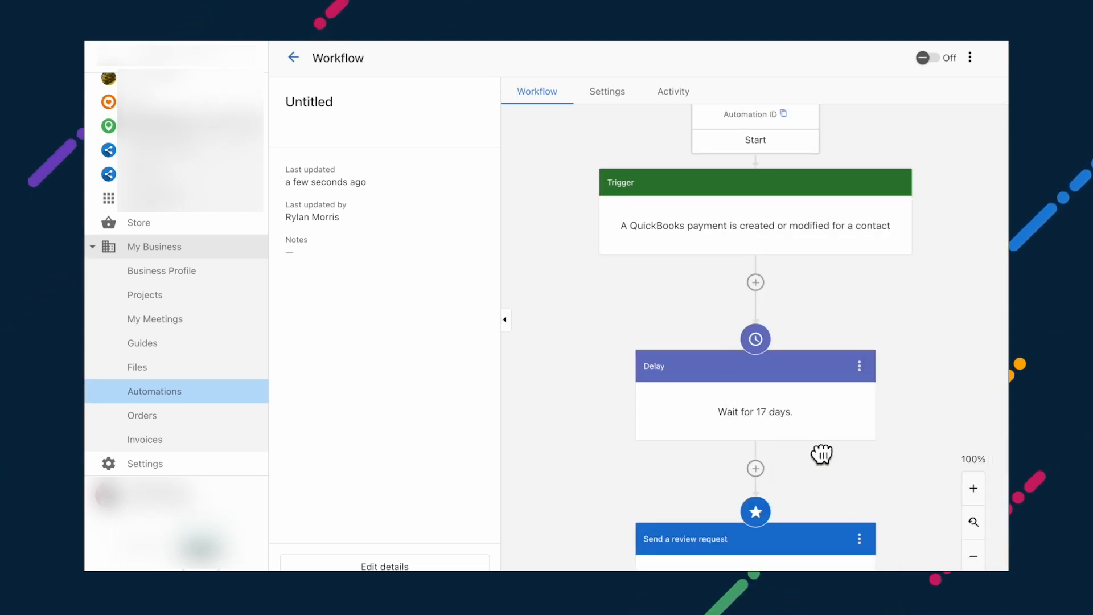
# Step: Add a second delay of 1 day after the review request step
pyautogui.moveTo(822, 454); pyautogui.dragTo(825, 292)
pyautogui.click(757, 469)
pyautogui.write('de')
pyautogui.click(879, 248)
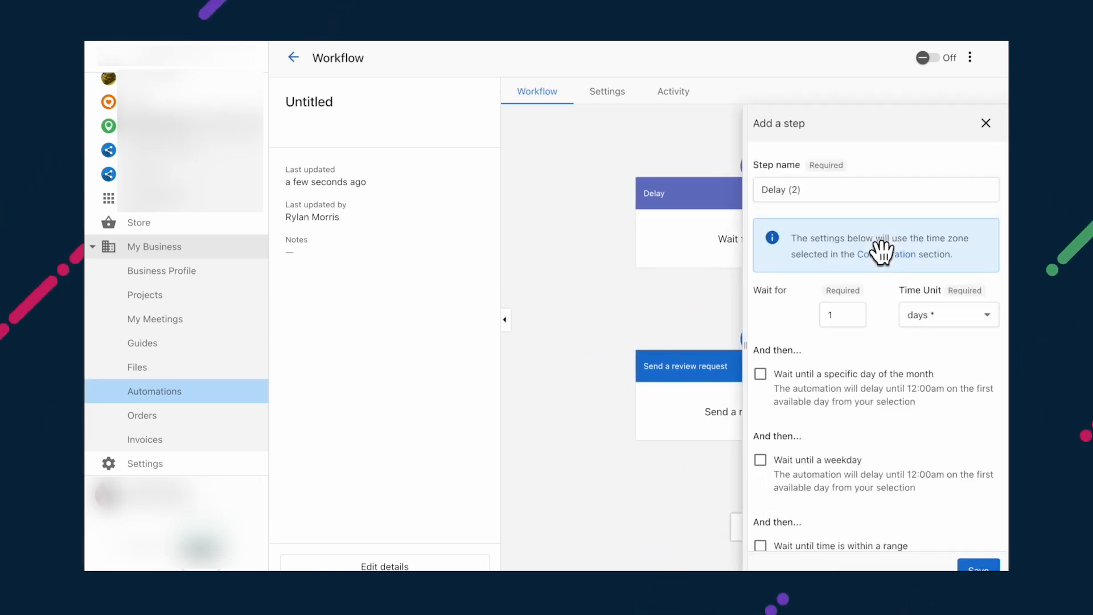
pyautogui.click(978, 564)
pyautogui.scroll(-3, 895, 415)
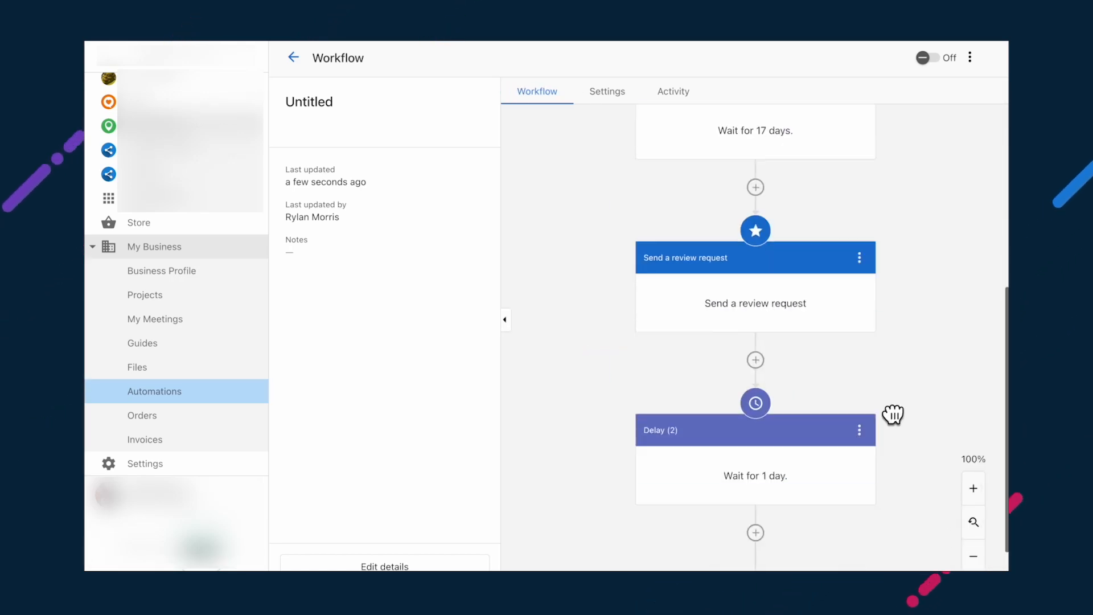
pyautogui.click(755, 466)
pyautogui.write('send')
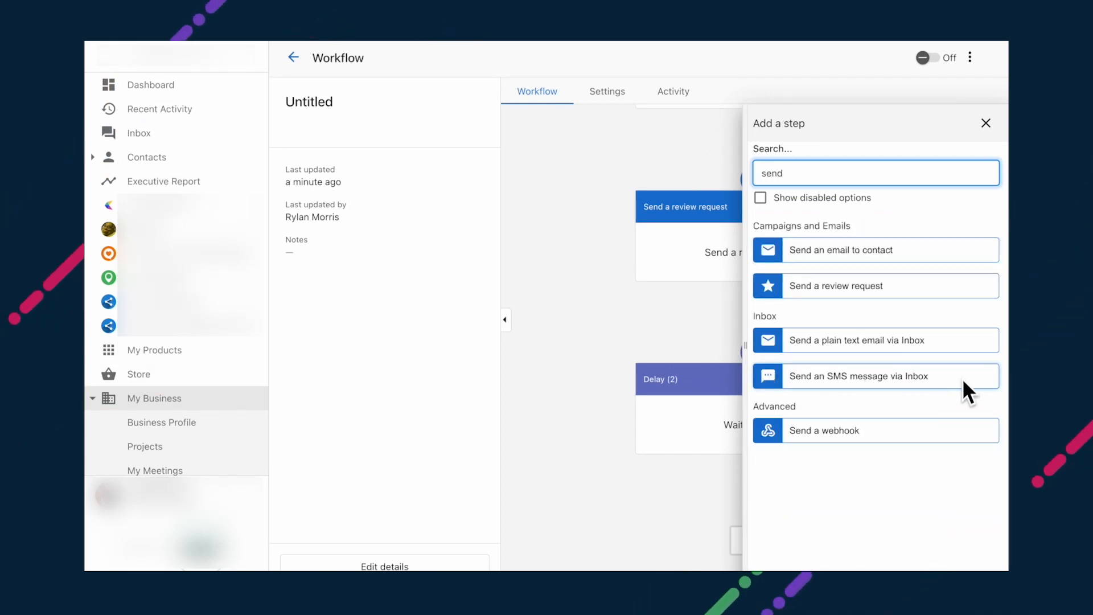
# Step: Add an Inbox SMS step: 'Thanks for your purchase! Use the code BUY10 for 10% off your next purchase!'
pyautogui.click(842, 377)
pyautogui.click(843, 395)
pyautogui.write('Thanks for your purchase! Use the code BUY!)')
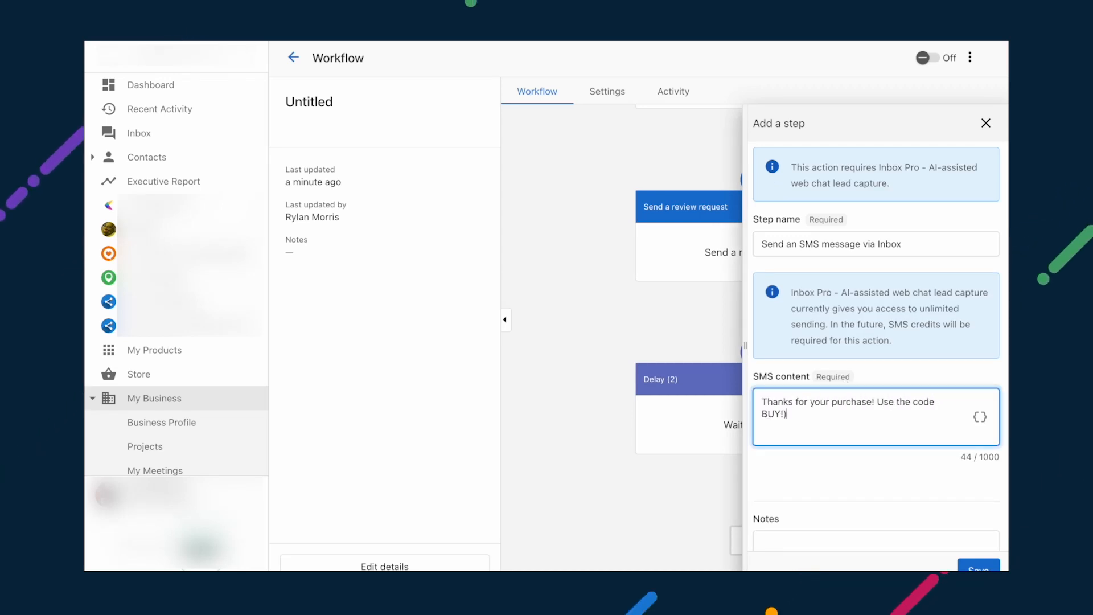
pyautogui.press('BackSpace')
pyautogui.press('BackSpace')
pyautogui.write('10 for 10% off your next purchase!')
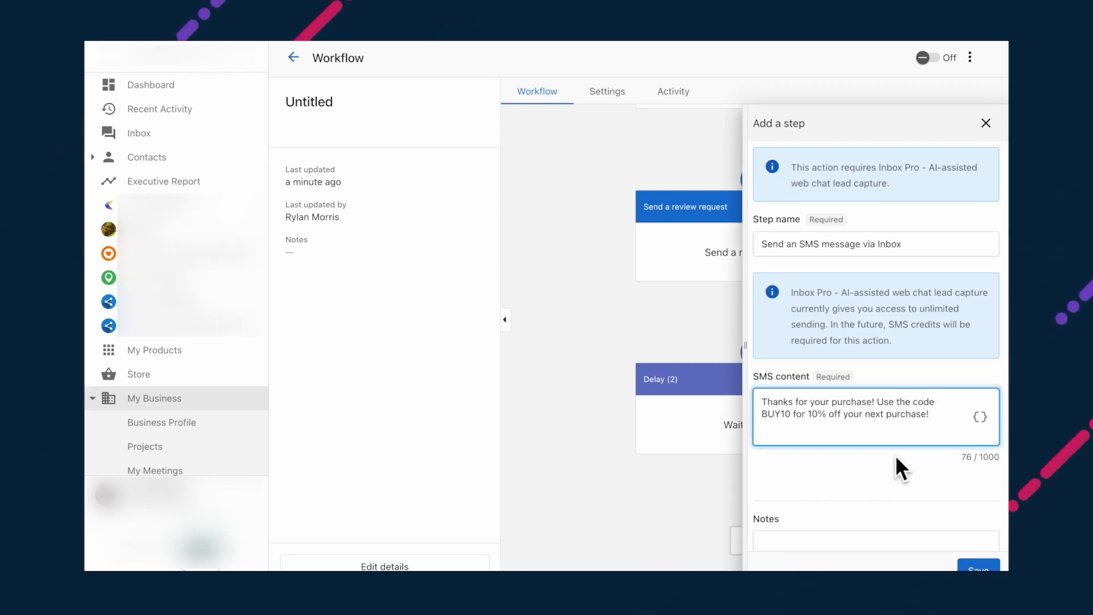
pyautogui.click(978, 566)
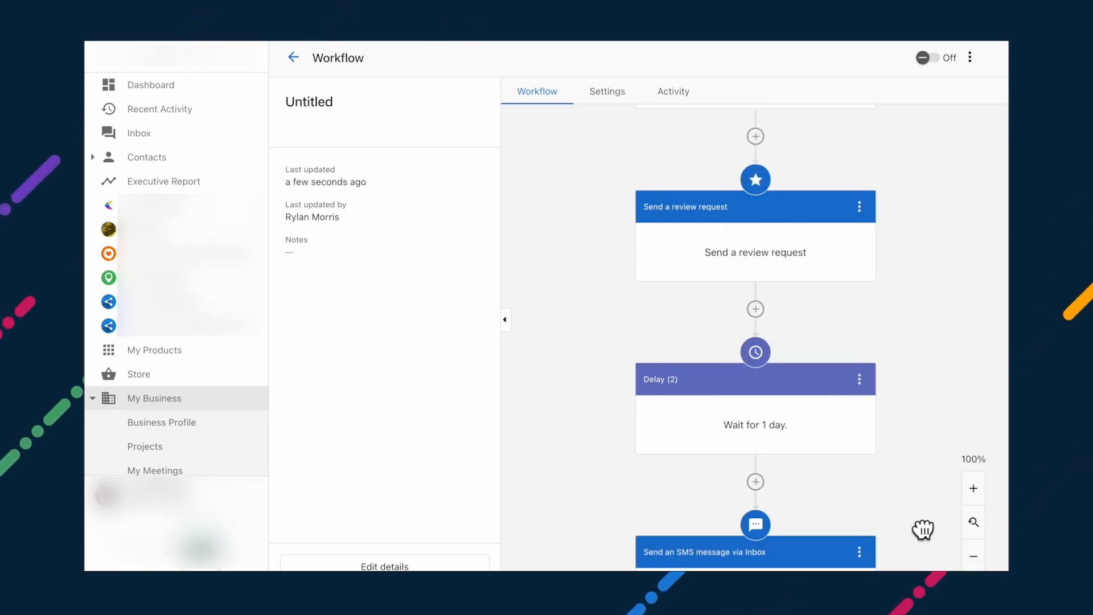
# Step: Zoom the workflow out to 70% and pan up to the QuickBooks trigger
pyautogui.moveTo(922, 529); pyautogui.dragTo(924, 371)
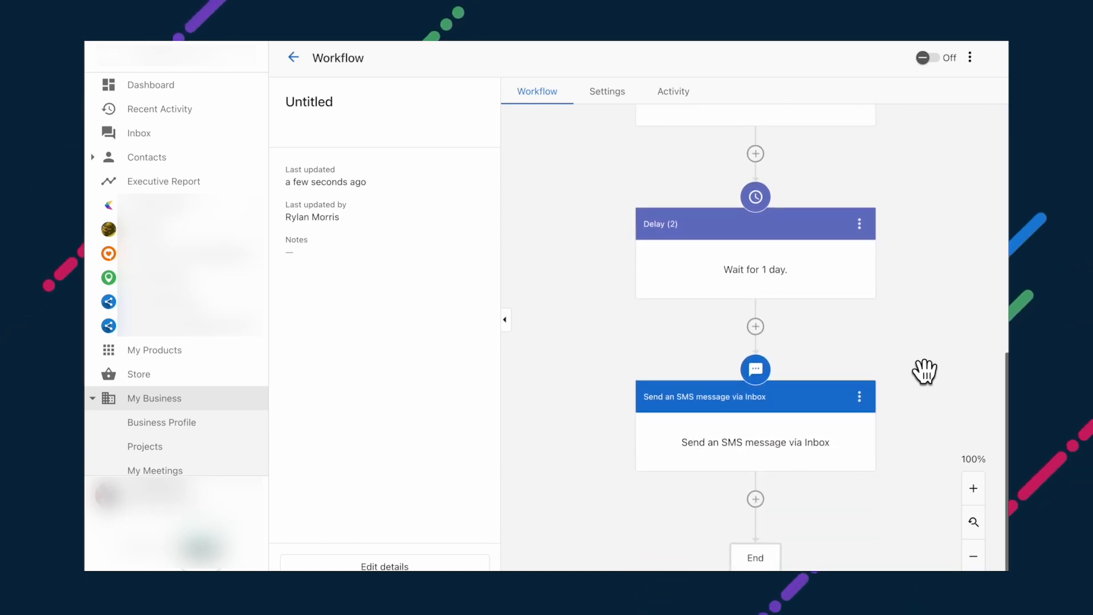
pyautogui.click(974, 557)
pyautogui.click(974, 557)
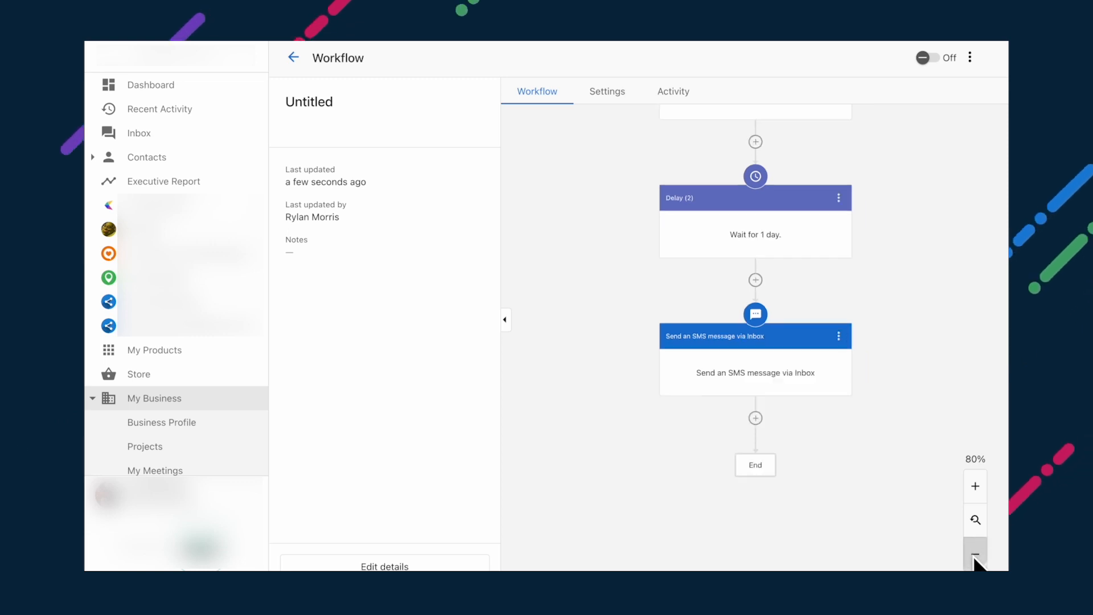
pyautogui.click(975, 557)
pyautogui.moveTo(927, 342); pyautogui.dragTo(910, 541)
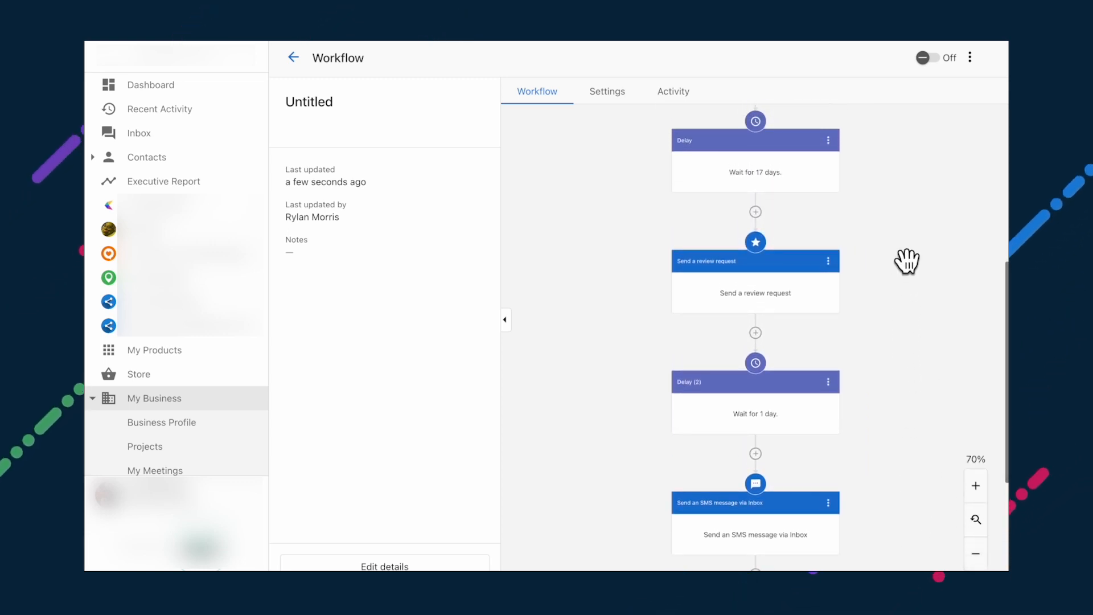
pyautogui.moveTo(907, 261); pyautogui.dragTo(910, 487)
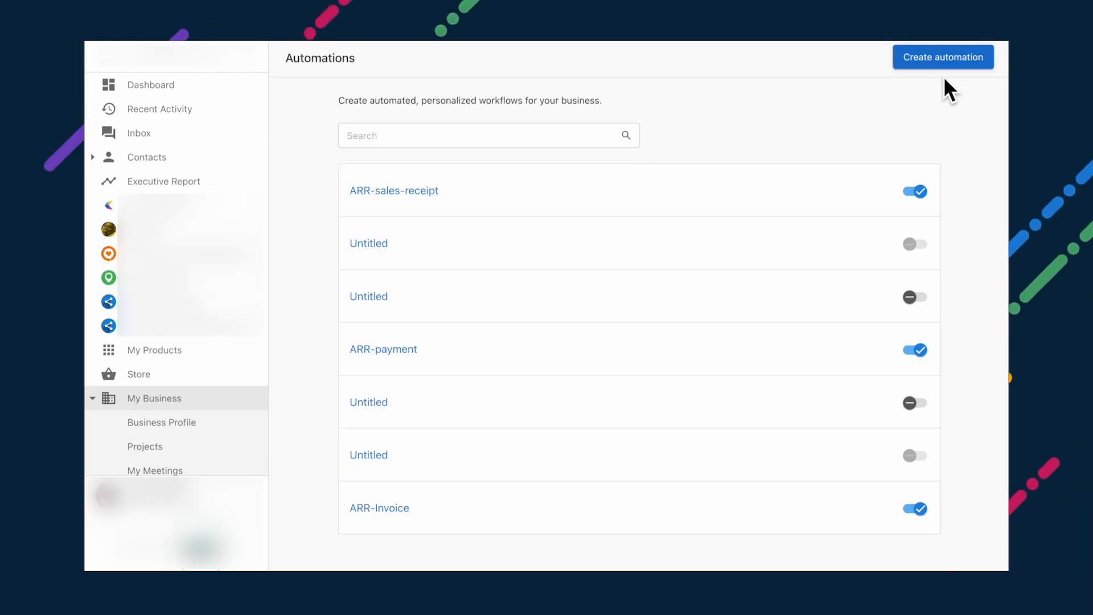
# Step: Open Create automation from the Automations list to show the templates gallery
pyautogui.click(957, 57)
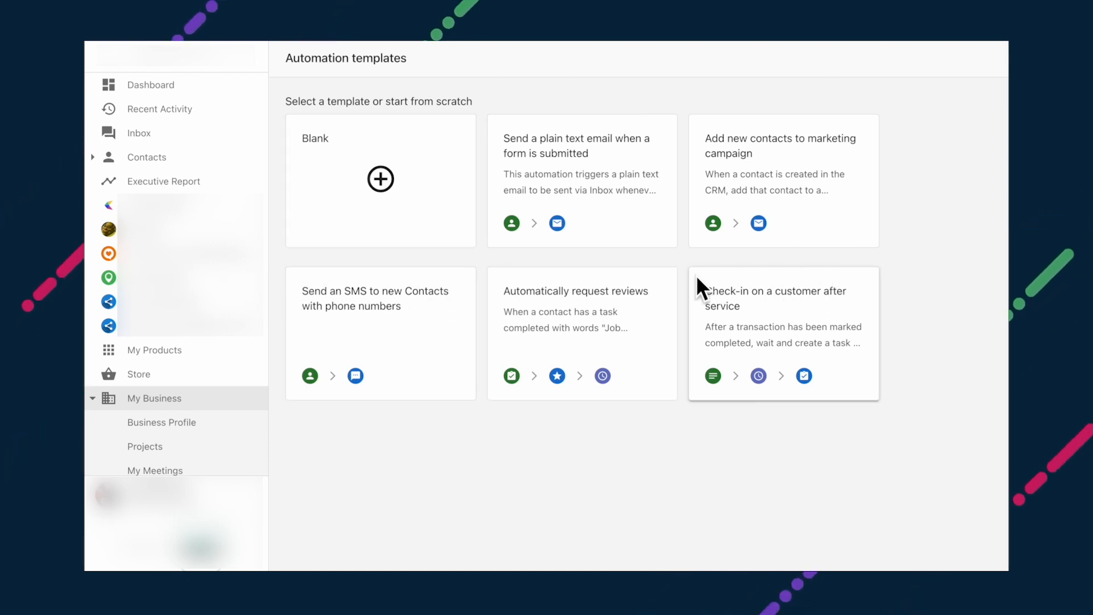
# Step: Preview the 'Check-in on a customer after service' template and scroll through its diagram
pyautogui.click(824, 283)
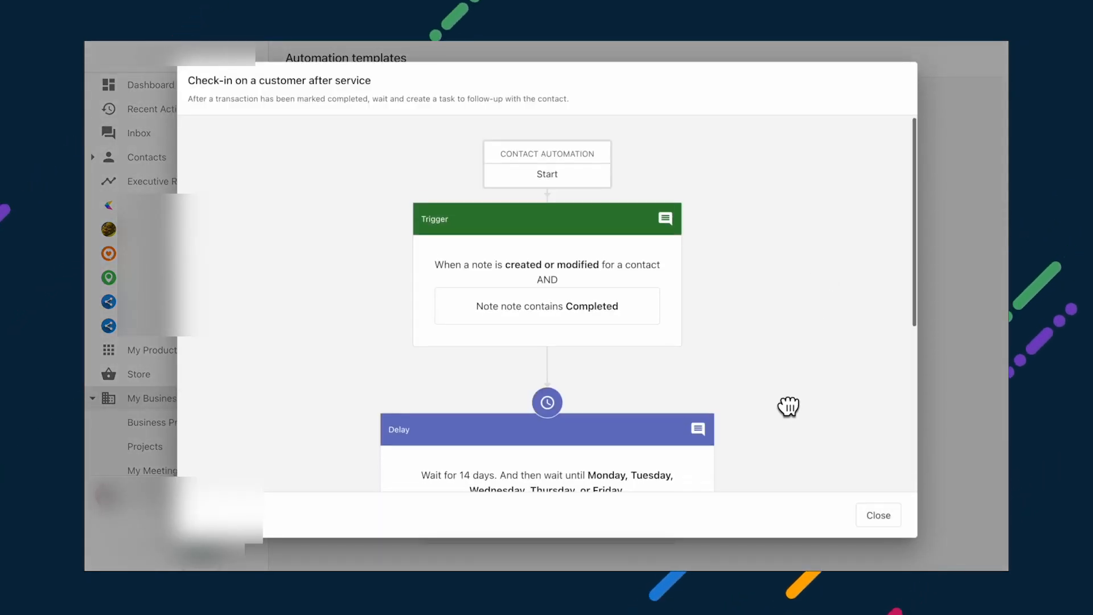
pyautogui.scroll(-3, 790, 408)
pyautogui.scroll(-3, 806, 379)
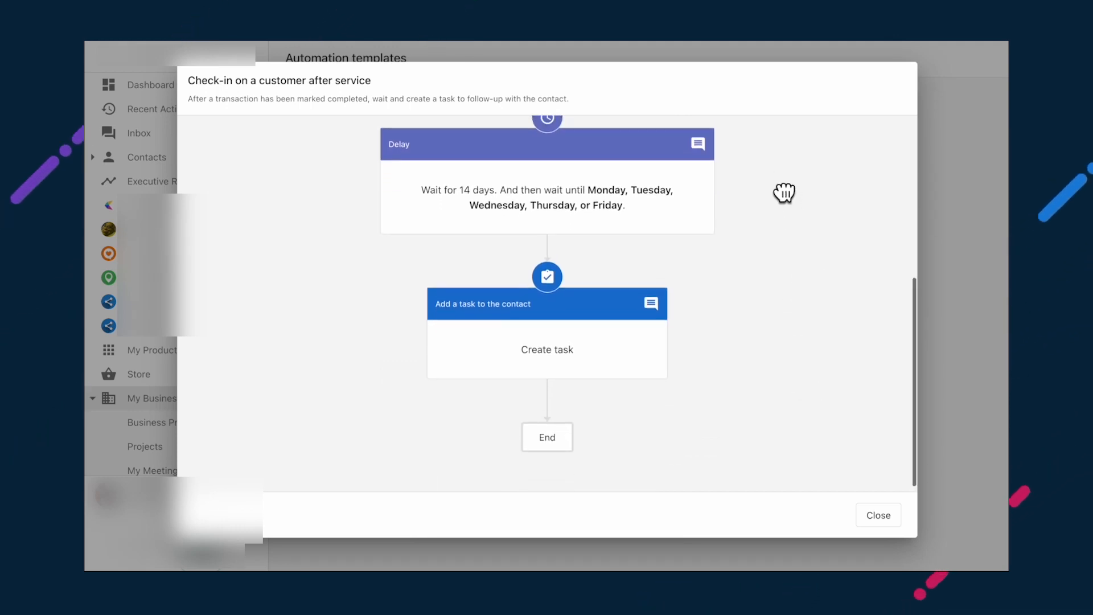
pyautogui.scroll(6, 775, 432)
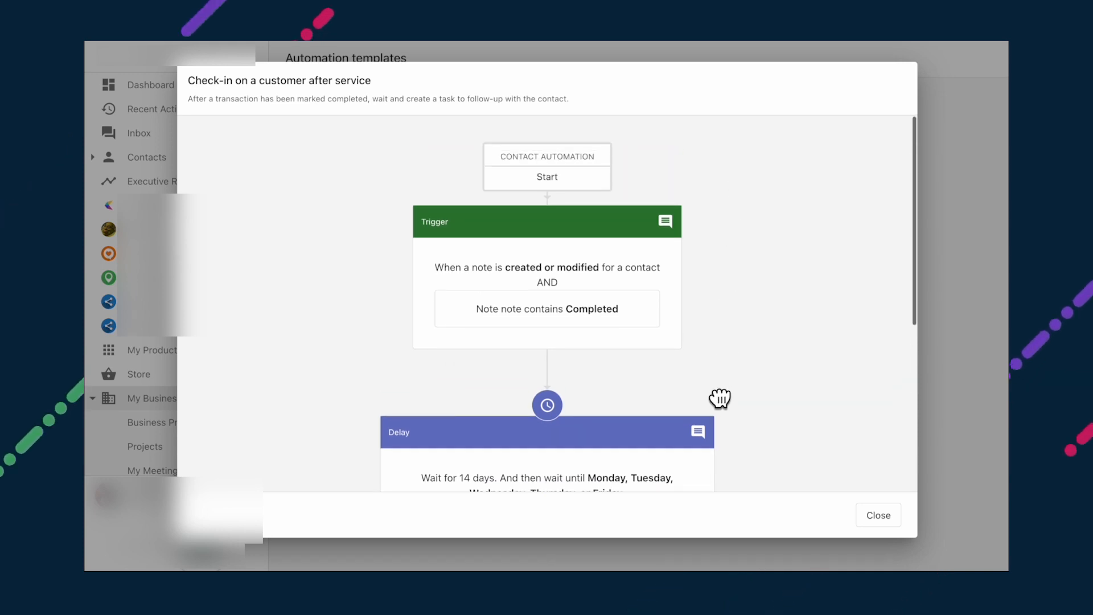
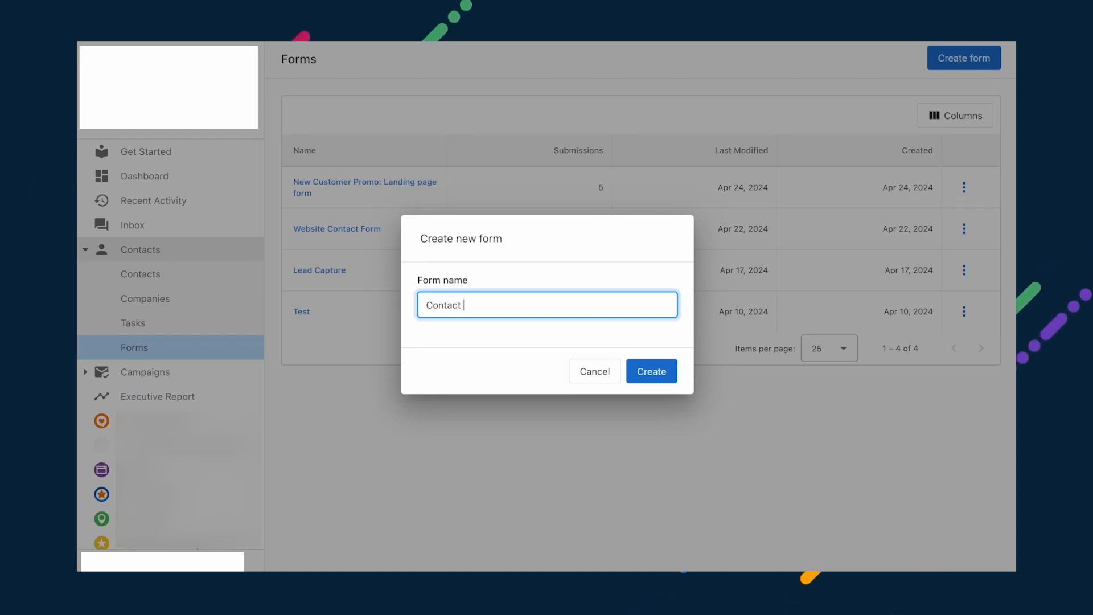
# Step: Create the form and add First name, Last name, Phone number and Email fields
pyautogui.click(647, 373)
pyautogui.scroll(-3, 340, 429)
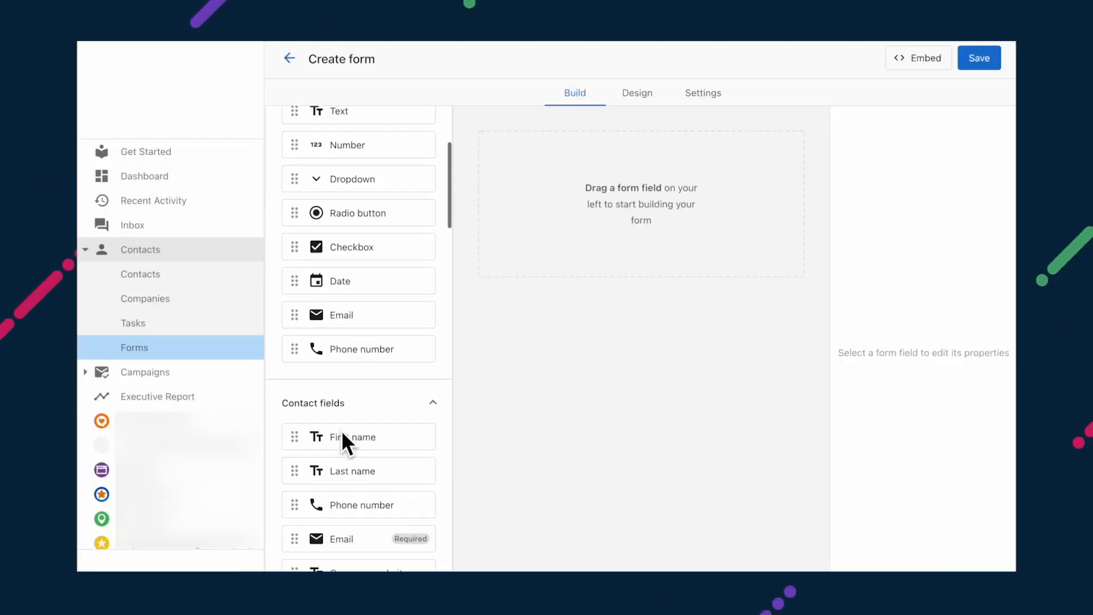
pyautogui.moveTo(344, 408); pyautogui.dragTo(627, 200)
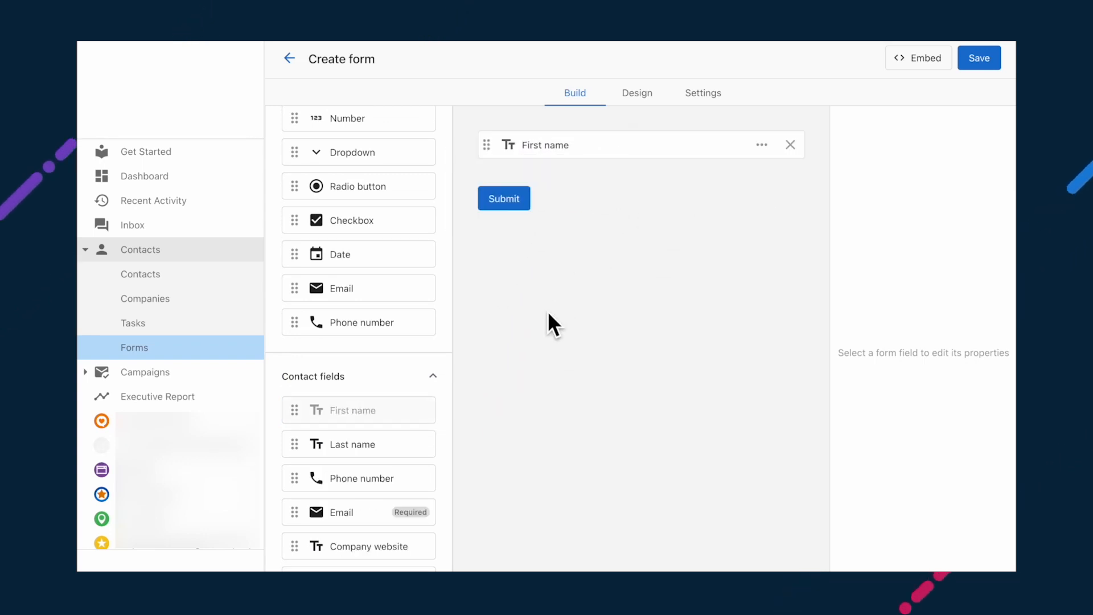
pyautogui.moveTo(347, 446); pyautogui.dragTo(612, 183)
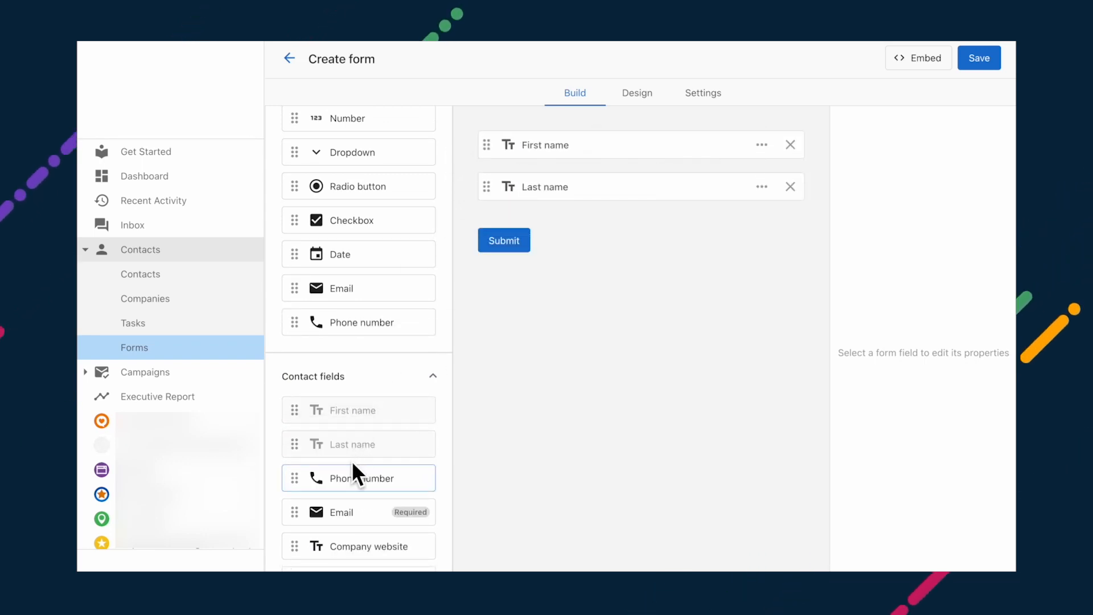
pyautogui.moveTo(347, 478); pyautogui.dragTo(574, 237)
pyautogui.moveTo(349, 510); pyautogui.dragTo(562, 294)
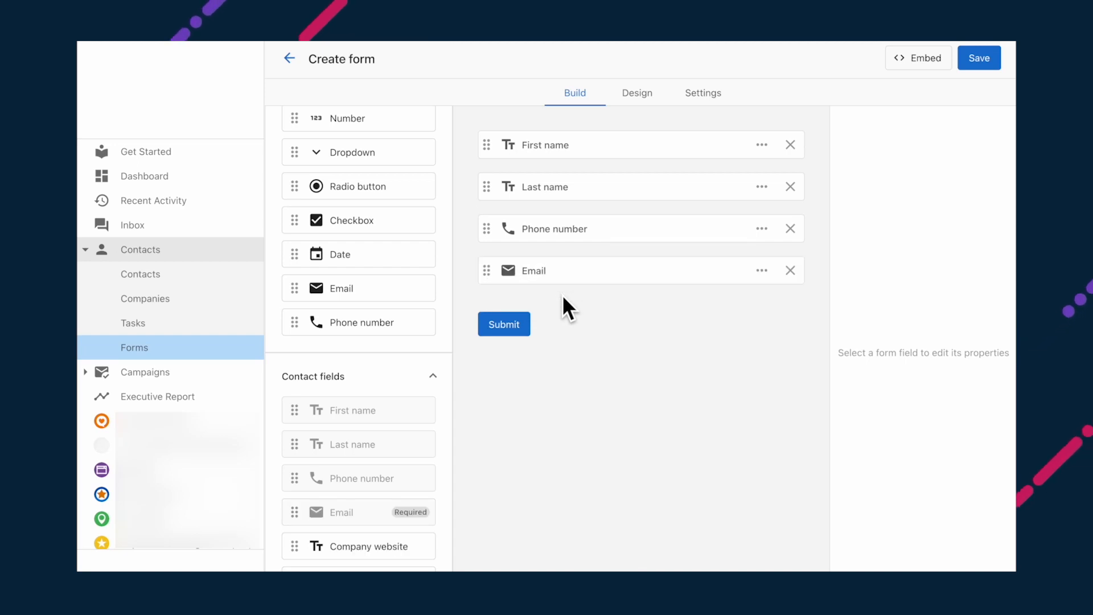
# Step: Add a text field below Email labelled 'Tell us why you're contacting us'
pyautogui.scroll(4, 395, 279)
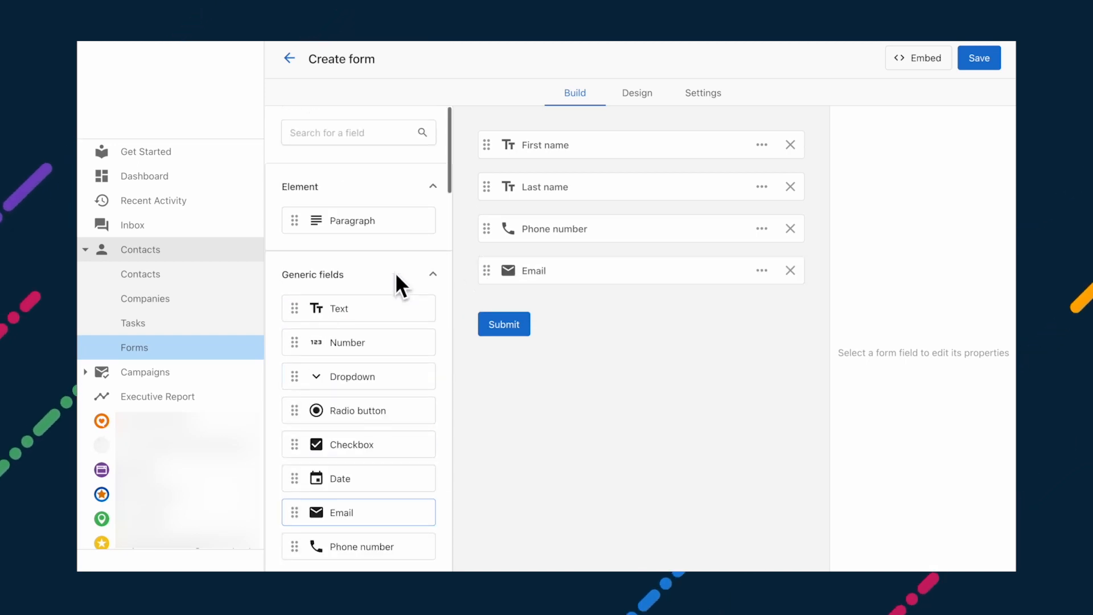
pyautogui.moveTo(376, 296); pyautogui.dragTo(601, 310)
pyautogui.click(761, 312)
pyautogui.write('Tell ')
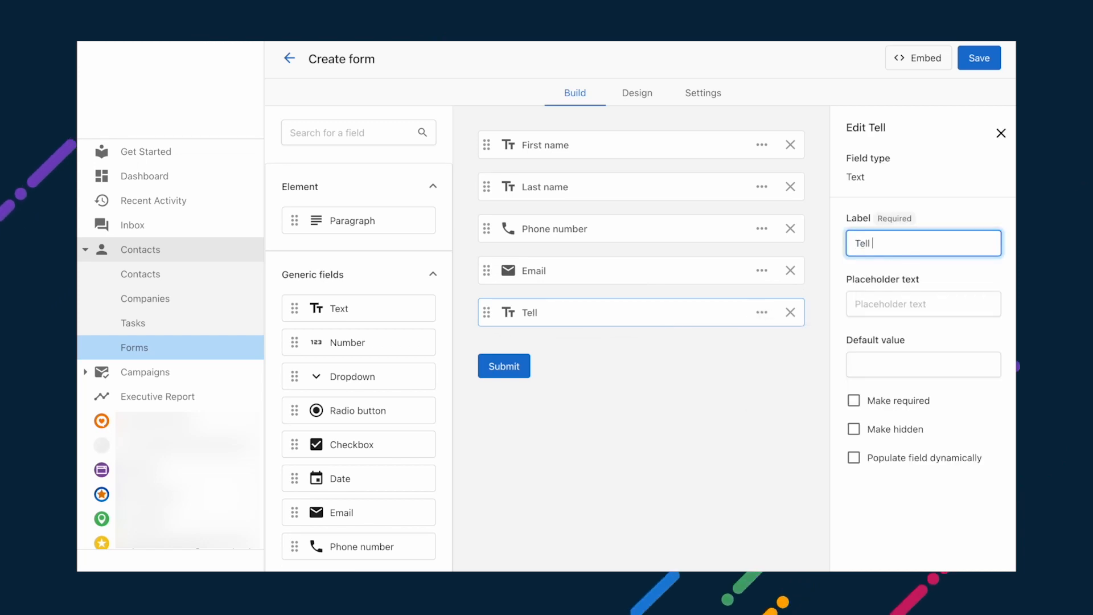
pyautogui.write('us why')
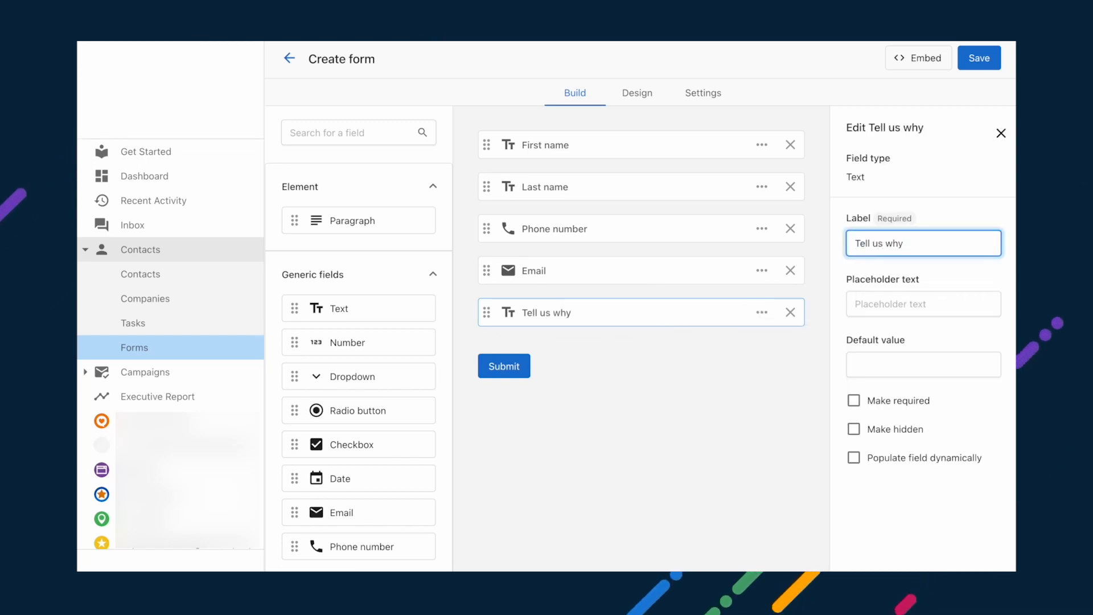
pyautogui.write(" you're contacting us:")
# Step: Set the form container width to 100% with a pure black #000000 background
pyautogui.click(638, 97)
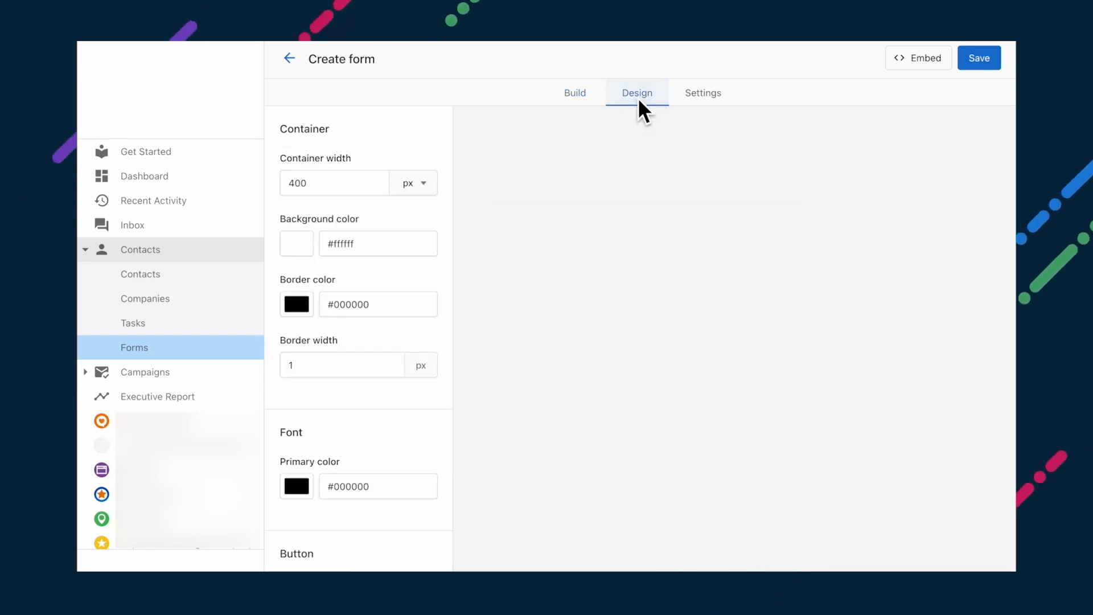
pyautogui.click(407, 188)
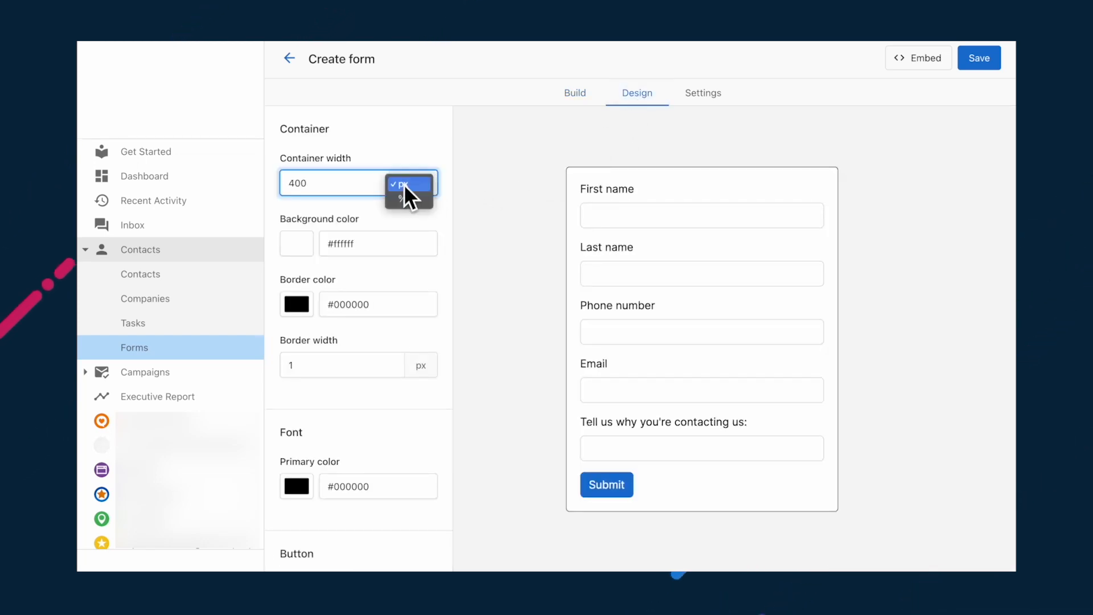
pyautogui.click(405, 201)
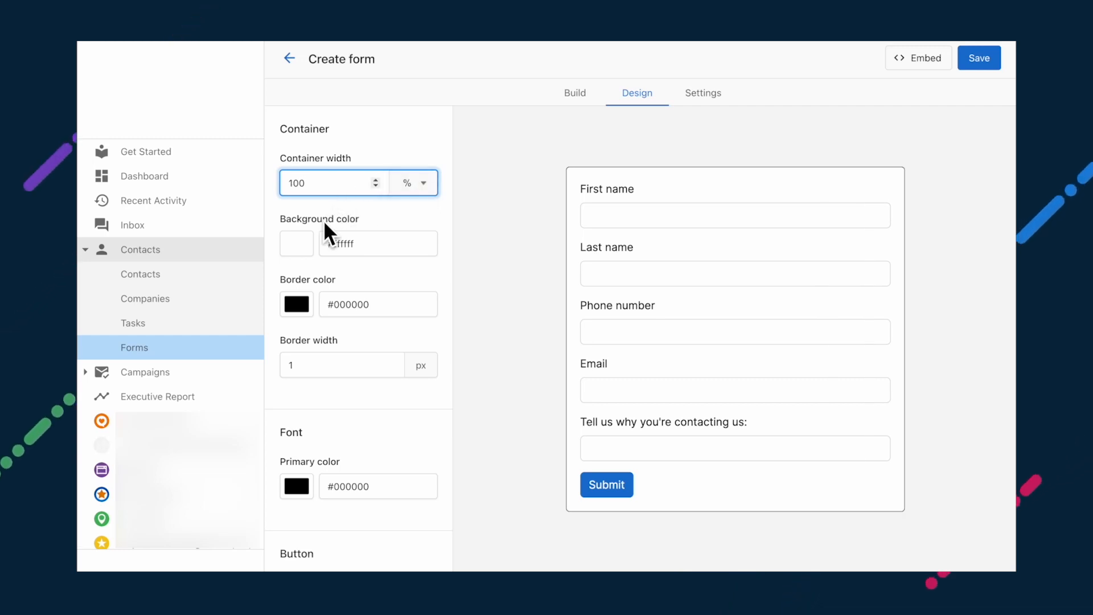
pyautogui.click(298, 241)
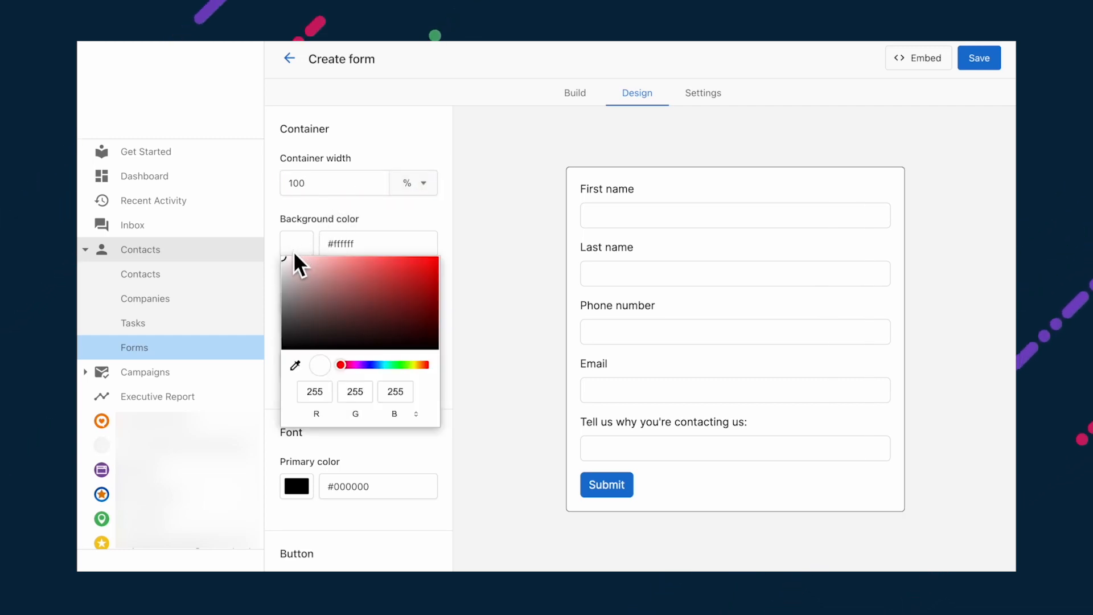
pyautogui.click(288, 347)
pyautogui.moveTo(287, 348); pyautogui.dragTo(283, 350)
pyautogui.click(380, 203)
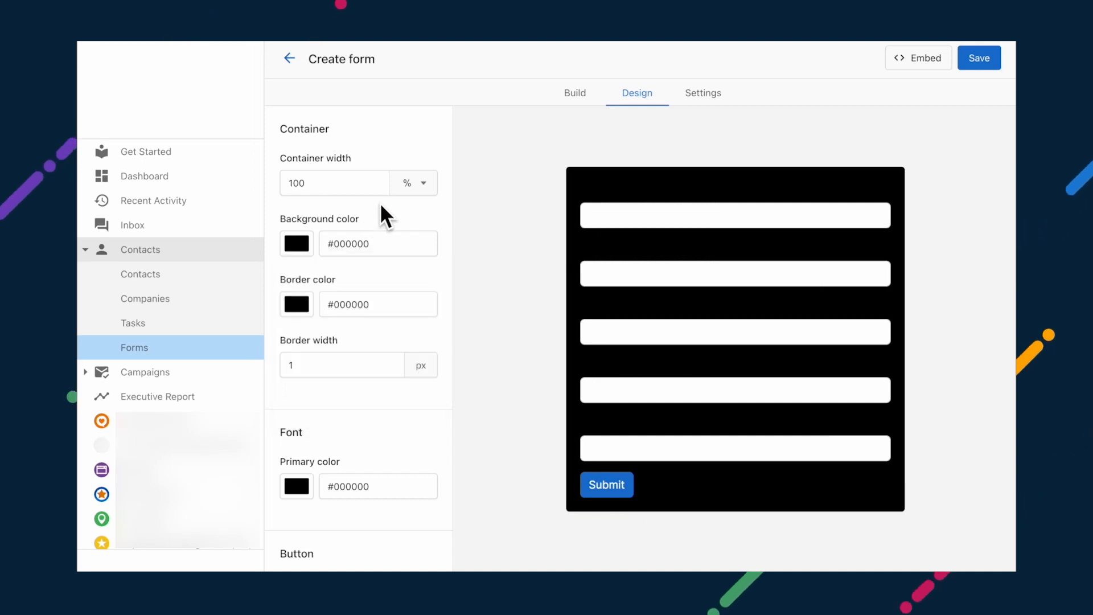
# Step: Make the form border white #ffffff and the Submit button dark blue #191fd2
pyautogui.click(296, 305)
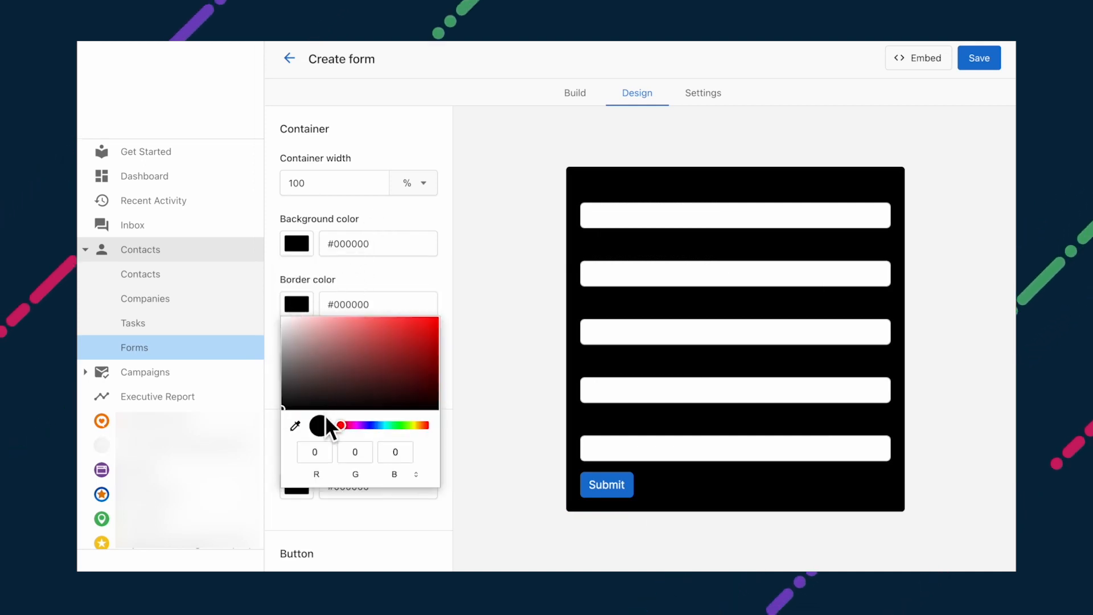
pyautogui.moveTo(287, 405)
pyautogui.mouseDown()
pyautogui.moveTo(298, 398)
pyautogui.moveTo(257, 282)
pyautogui.mouseUp()
pyautogui.click(347, 276)
pyautogui.scroll(-3, 387, 272)
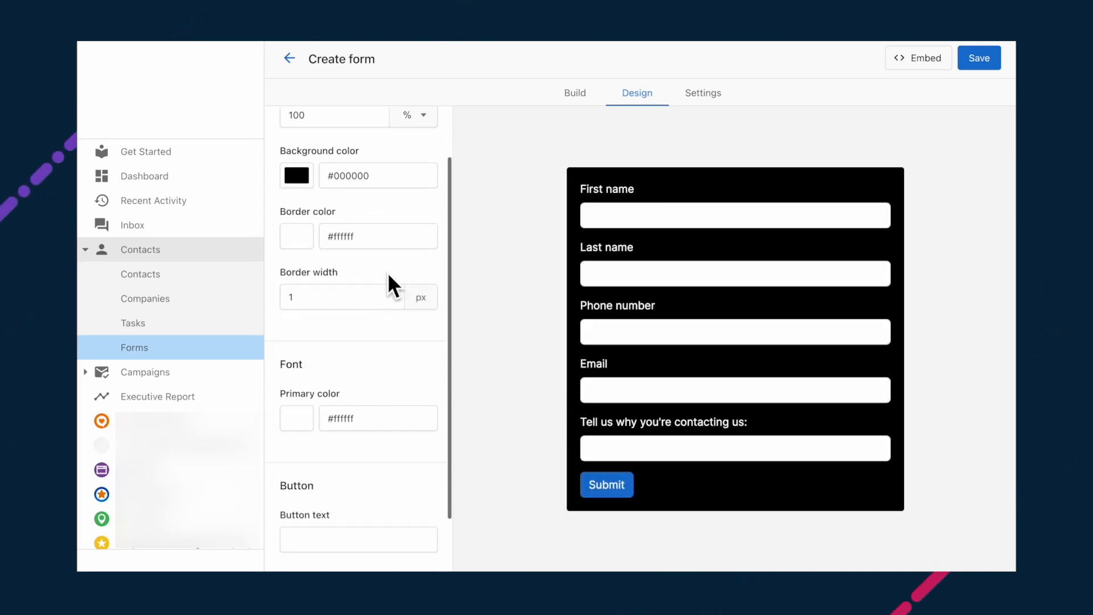
pyautogui.click(309, 483)
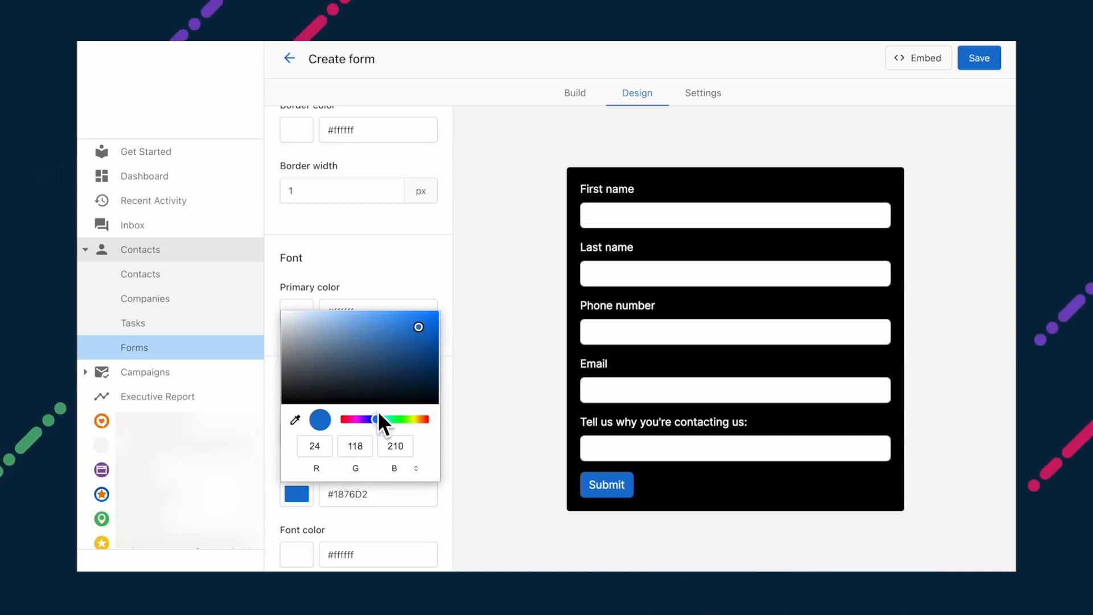
pyautogui.moveTo(378, 412); pyautogui.dragTo(370, 416)
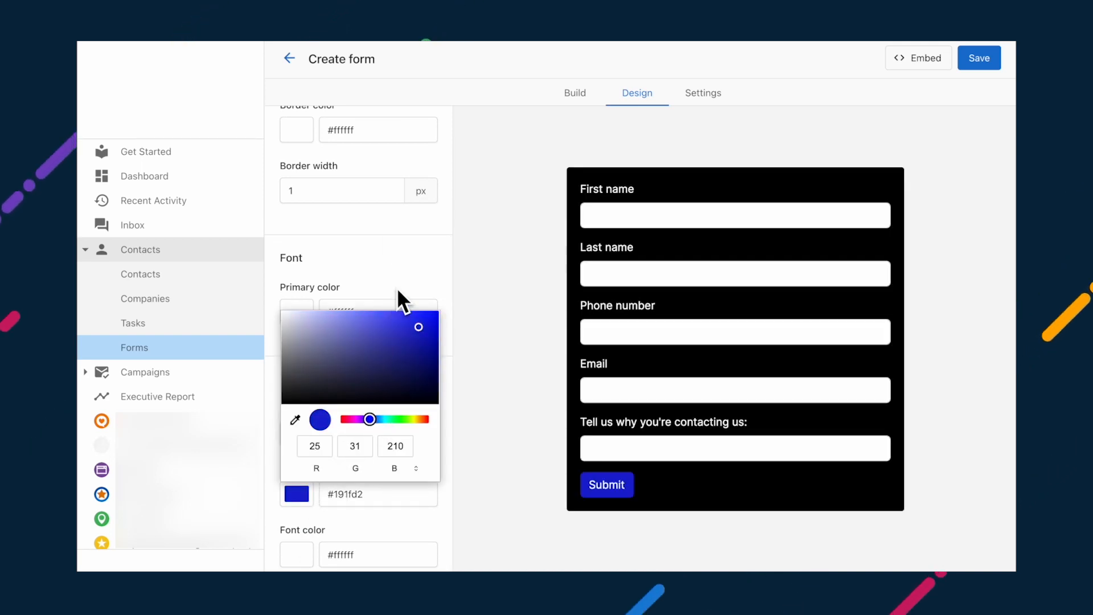
pyautogui.click(398, 279)
pyautogui.click(724, 81)
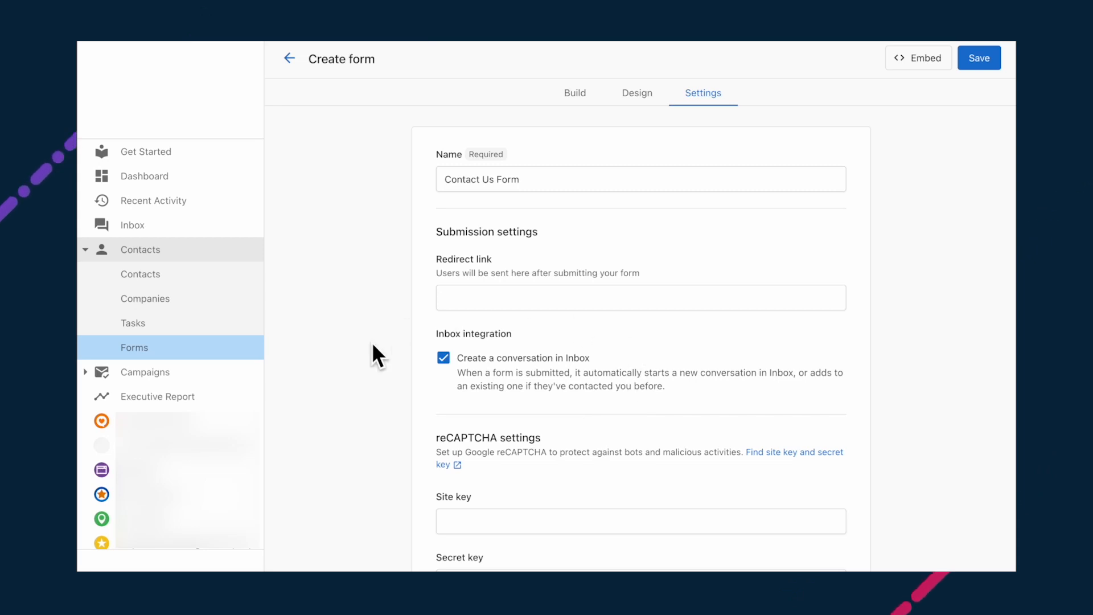
# Step: Enable Inbox conversations on submission, save the Contact Us Form and select its embed code
pyautogui.click(444, 359)
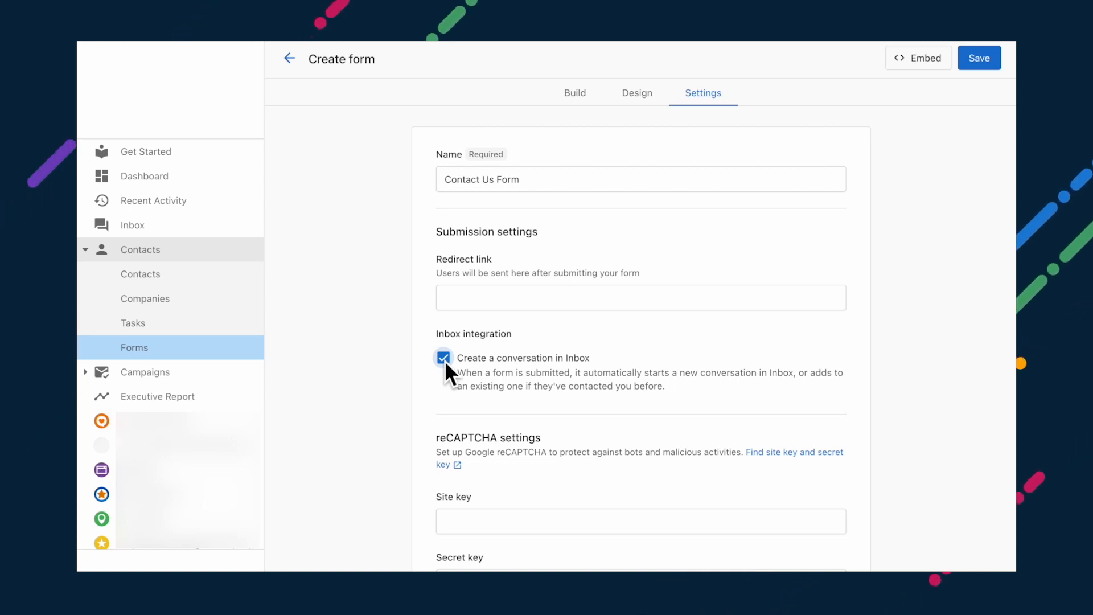
pyautogui.scroll(-1, 446, 361)
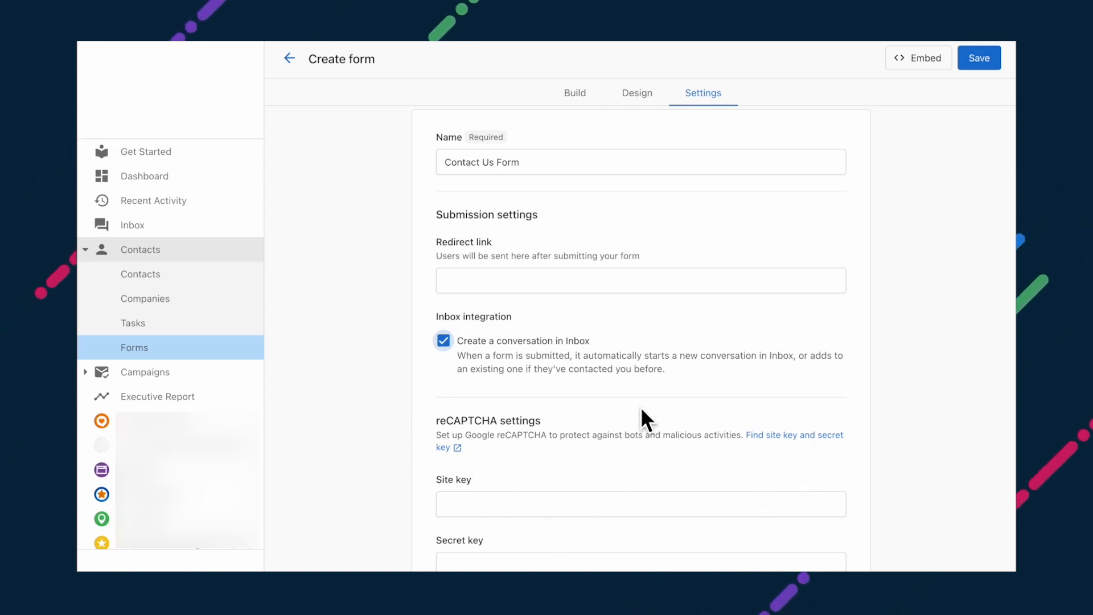
pyautogui.click(975, 58)
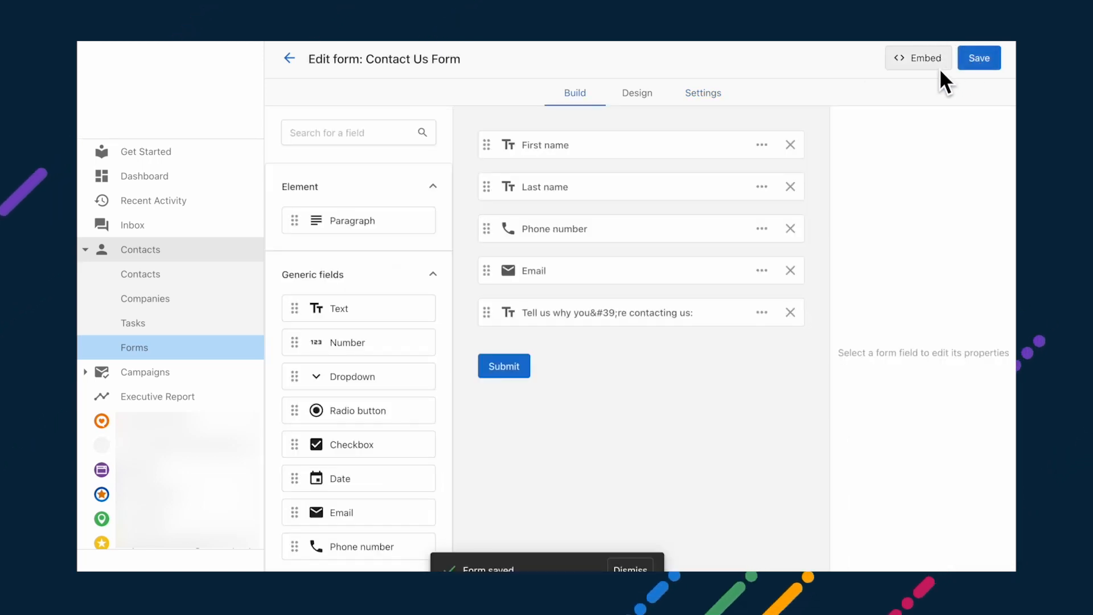
pyautogui.click(922, 62)
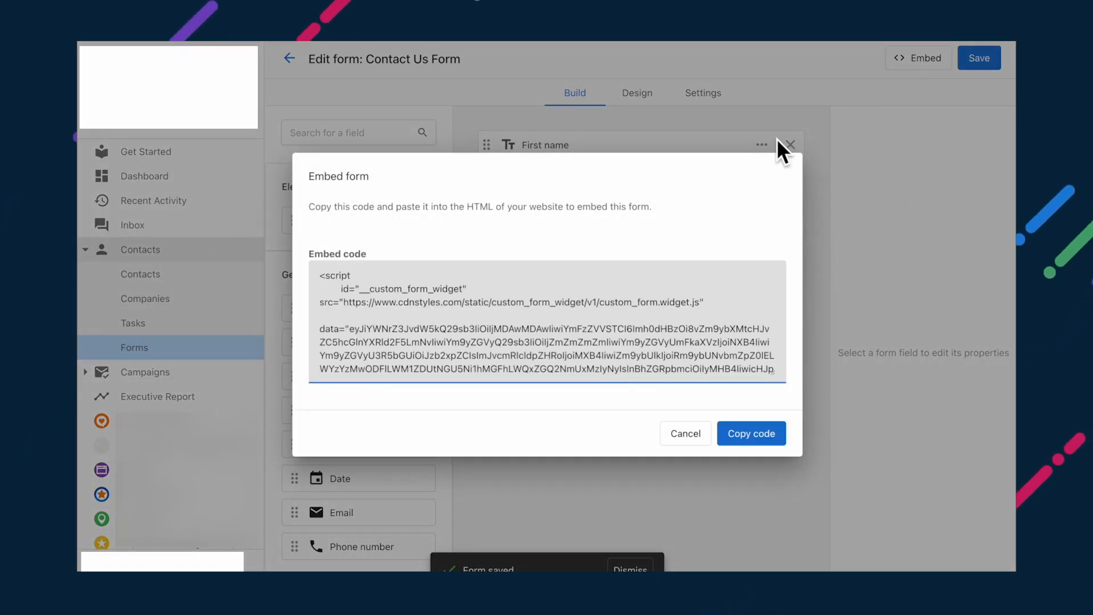
pyautogui.moveTo(319, 275); pyautogui.dragTo(566, 411)
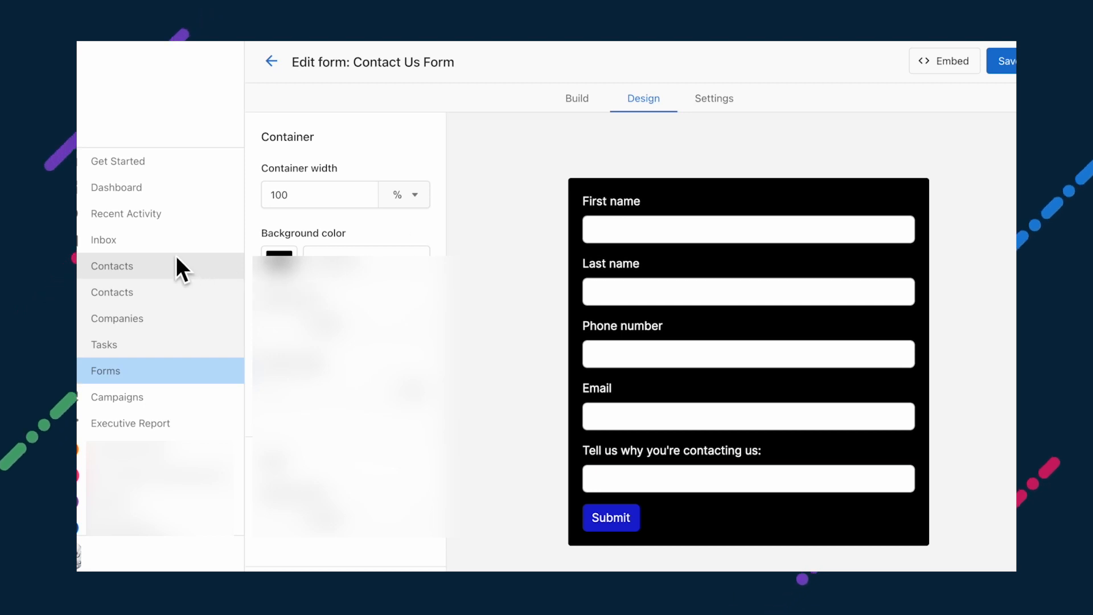
# Step: Open the Lead Capture conversation, draft 'Absolutely! Let's get in touch.' and set the channel to Email
pyautogui.click(157, 241)
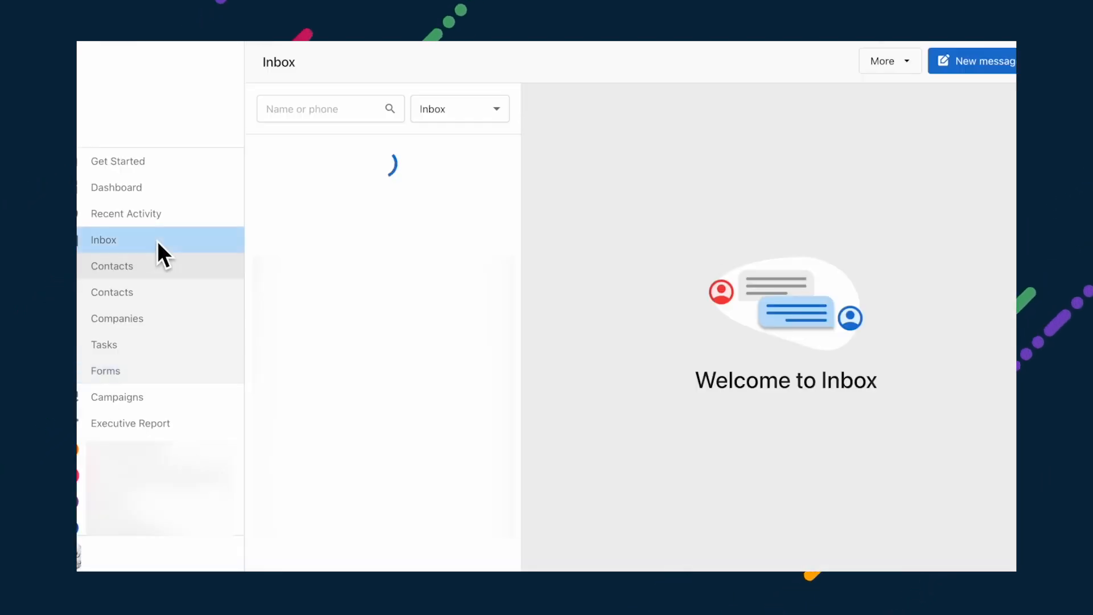
pyautogui.click(348, 179)
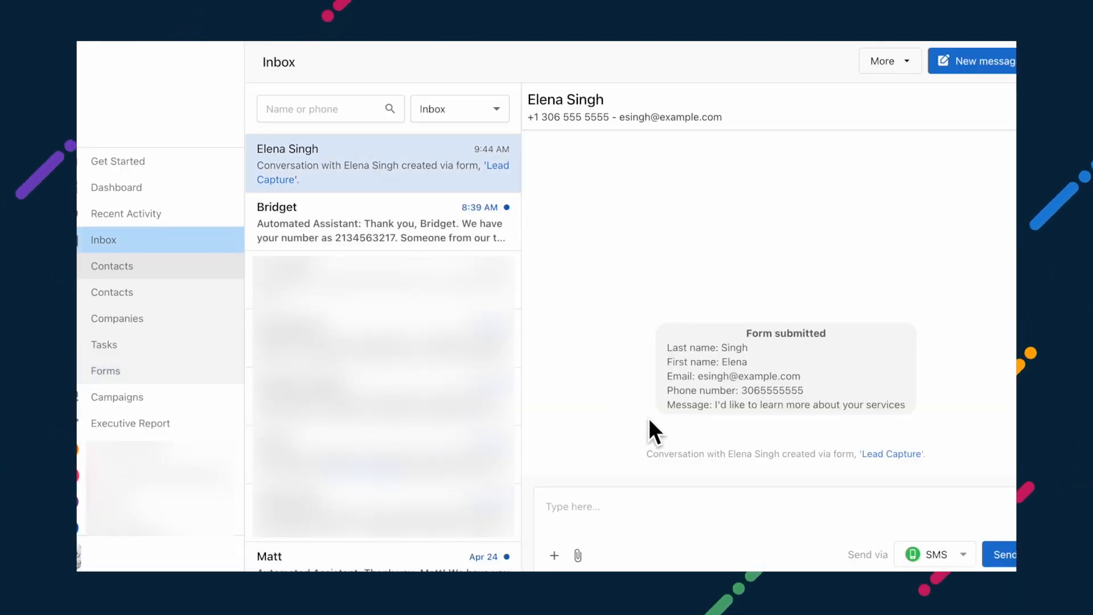
pyautogui.click(786, 526)
pyautogui.write("Absolutely! Let's get in touch.")
pyautogui.click(927, 553)
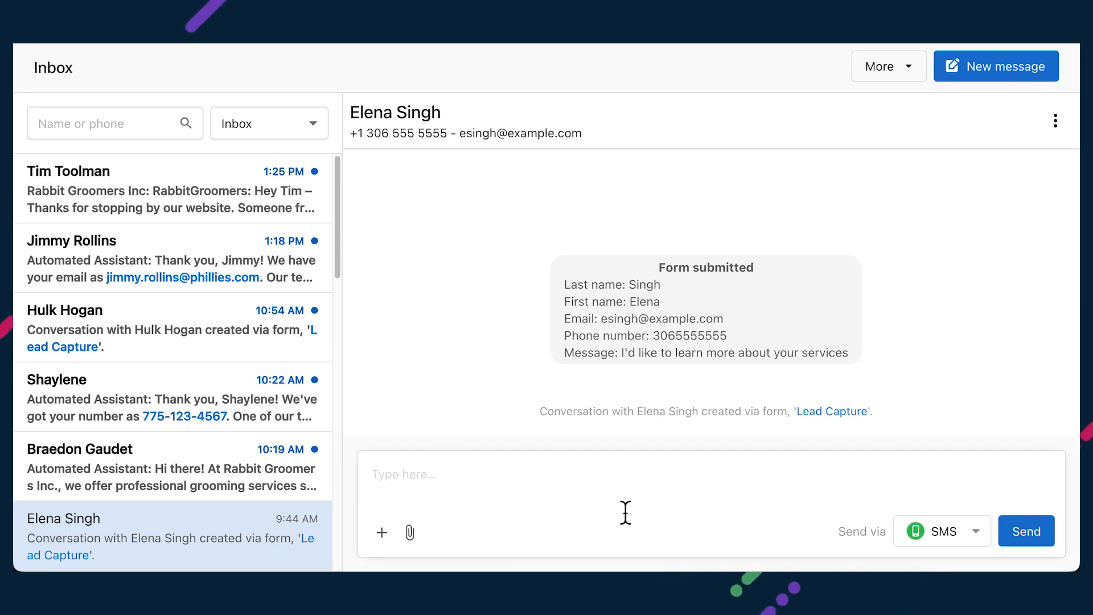
pyautogui.click(989, 542)
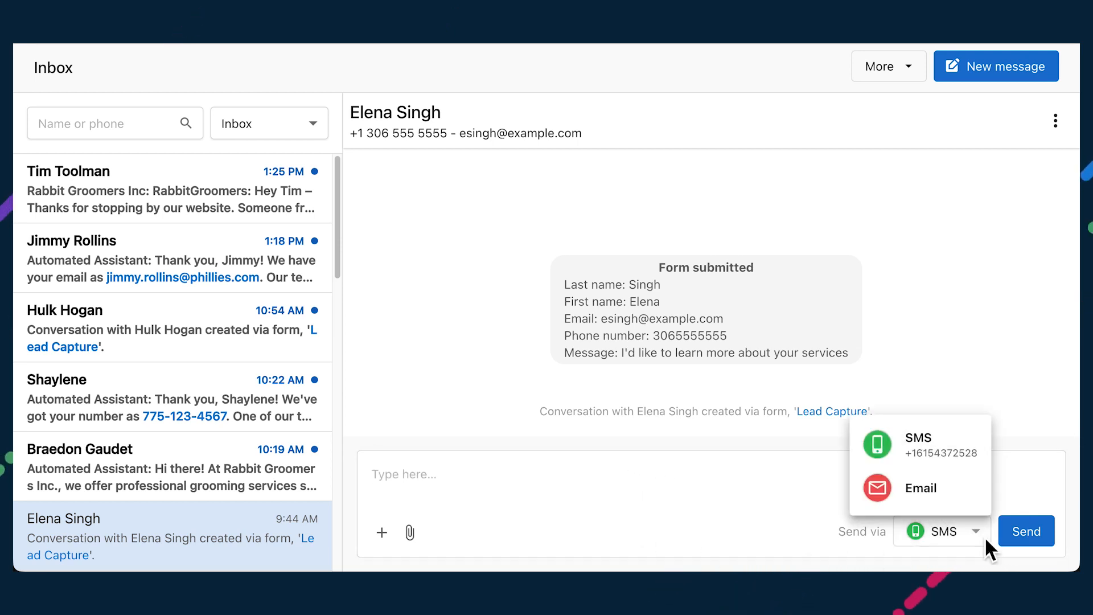
pyautogui.click(945, 501)
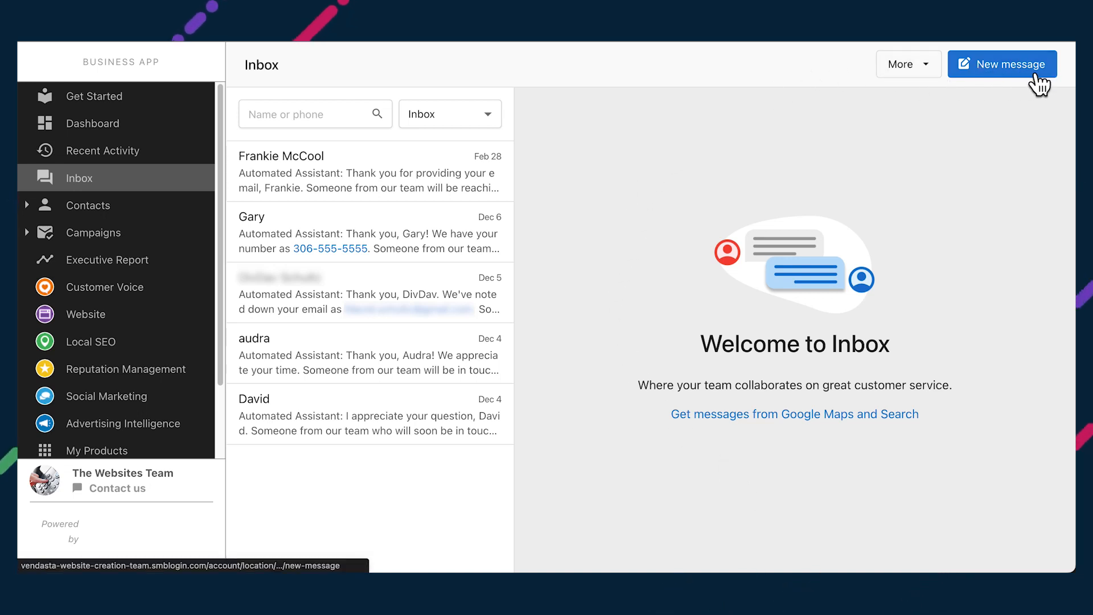
# Step: Send the chosen contact a new message that their order is ready for pickup, accepting the terms
pyautogui.click(1036, 77)
pyautogui.click(691, 208)
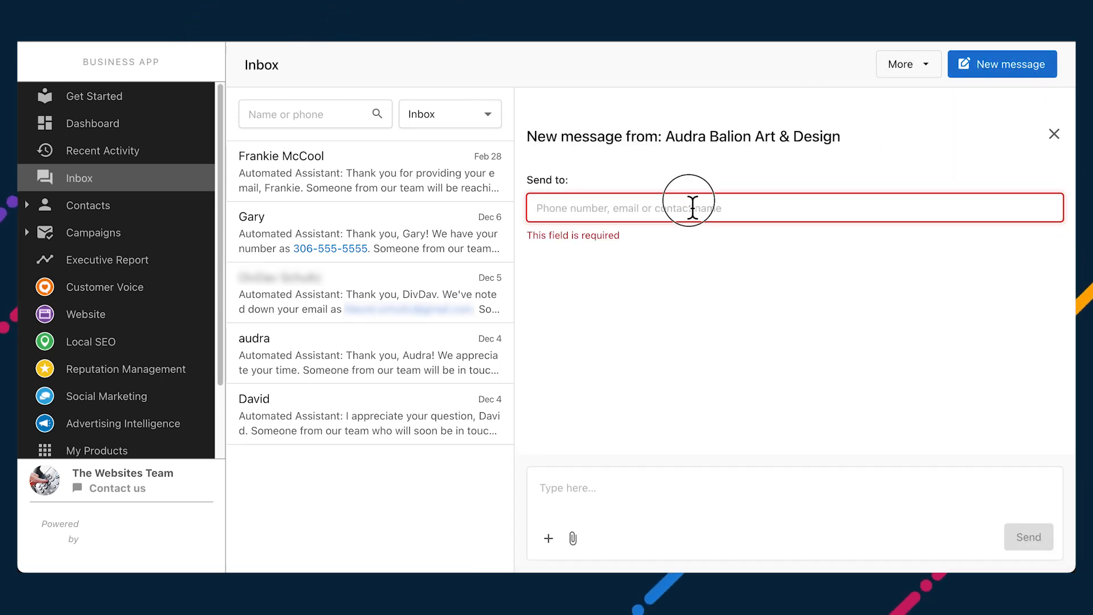
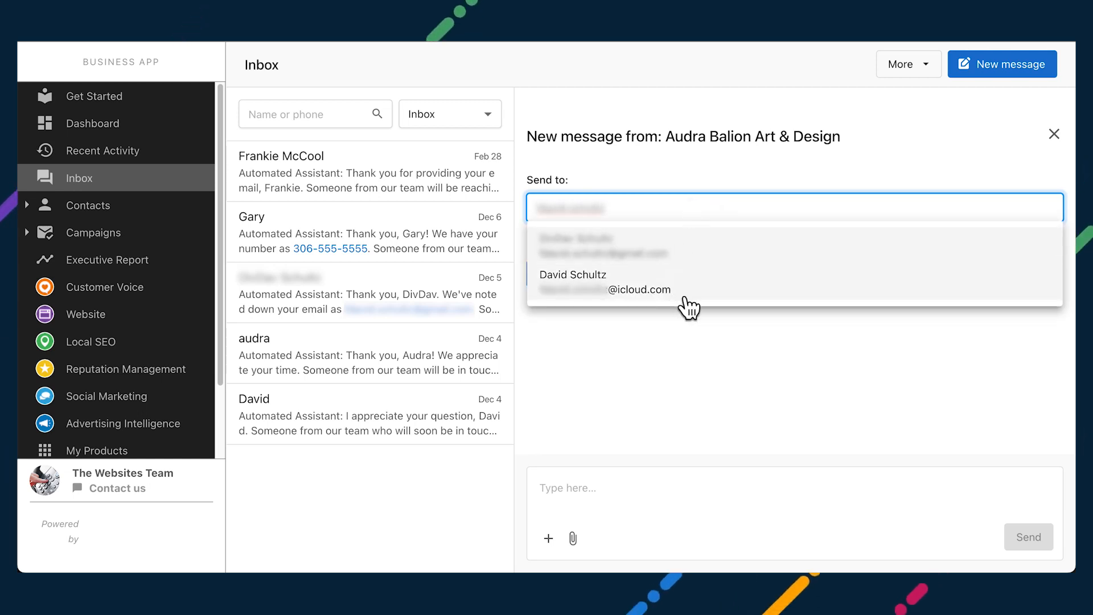
pyautogui.click(685, 295)
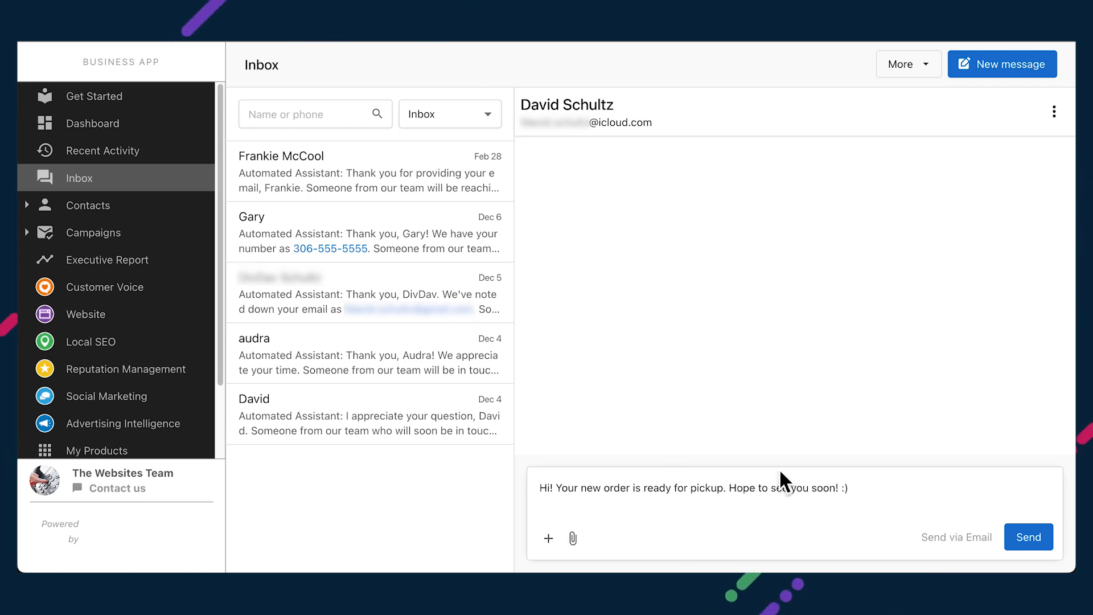
pyautogui.click(1028, 537)
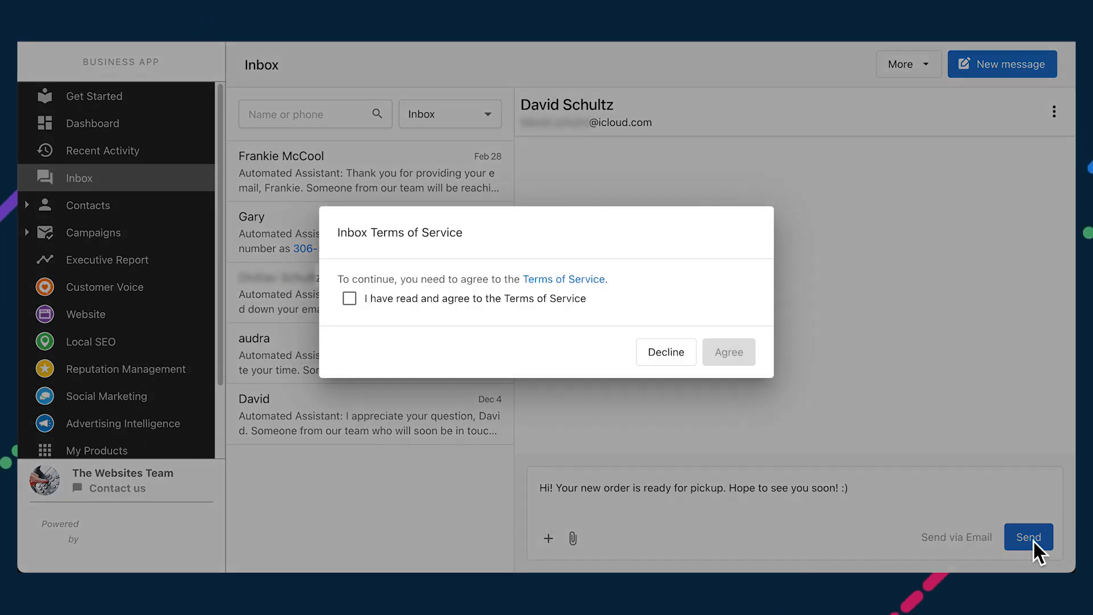
pyautogui.click(349, 299)
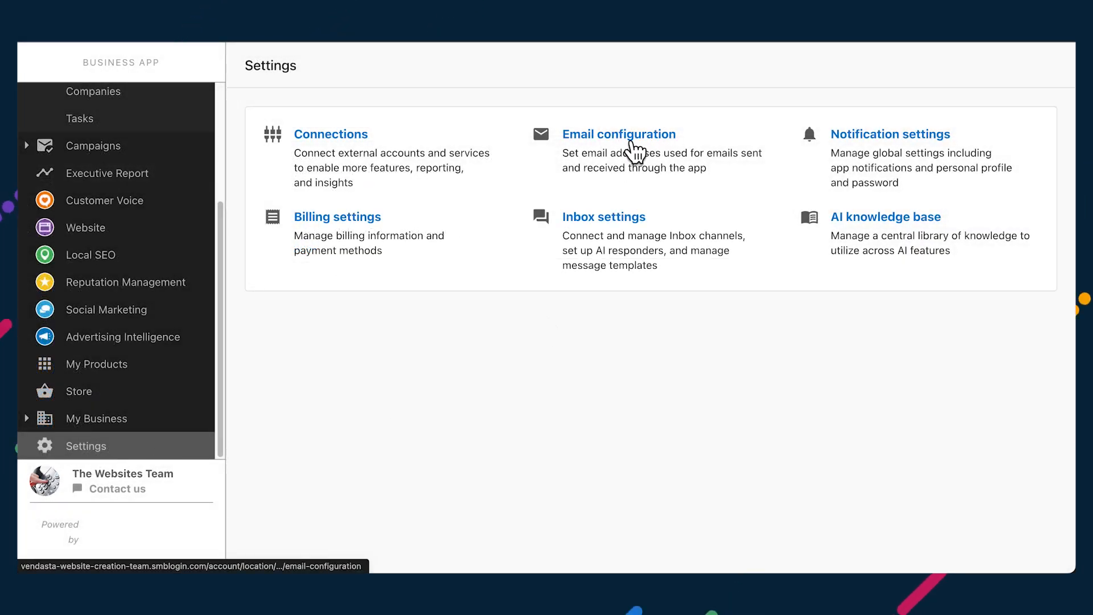
# Step: In Email configuration, switch to your own domain and start authorizing mydomain.com
pyautogui.click(633, 150)
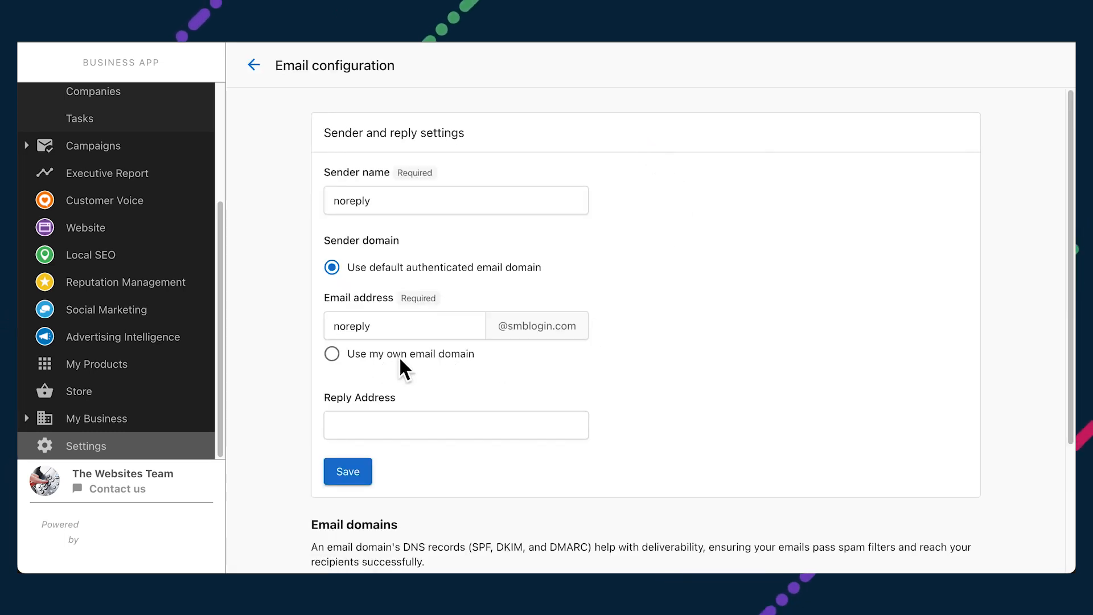
pyautogui.click(331, 355)
pyautogui.click(484, 366)
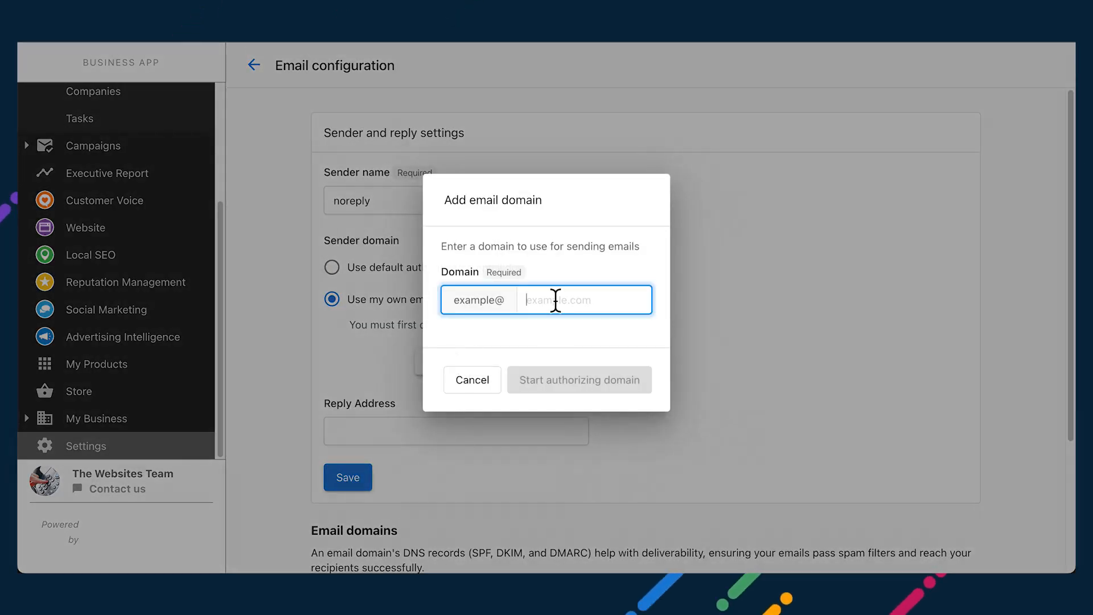
pyautogui.write('mydomain.com')
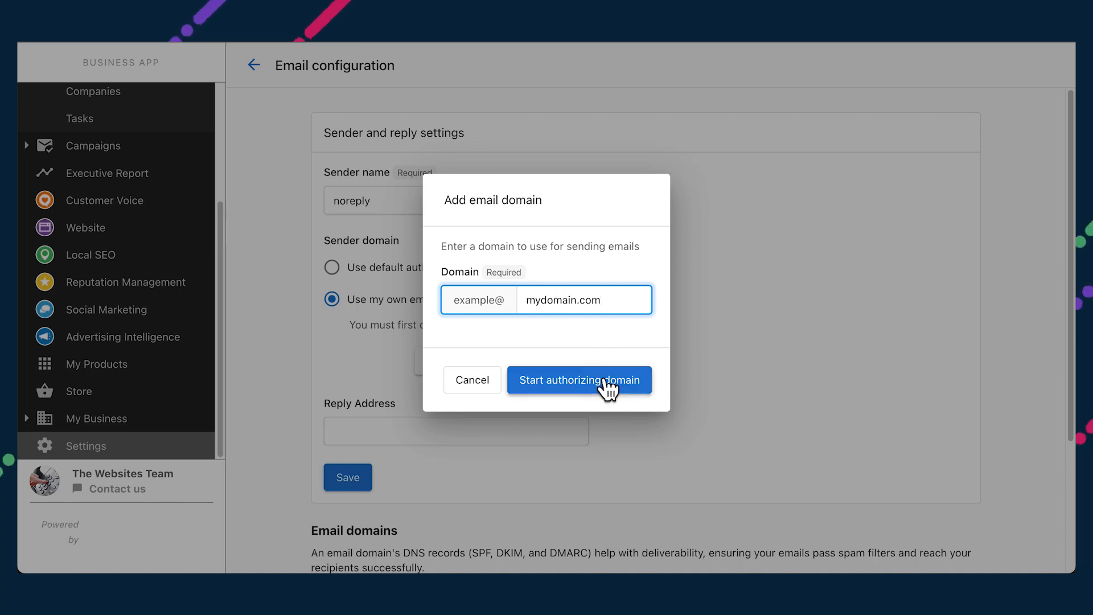
pyautogui.click(608, 390)
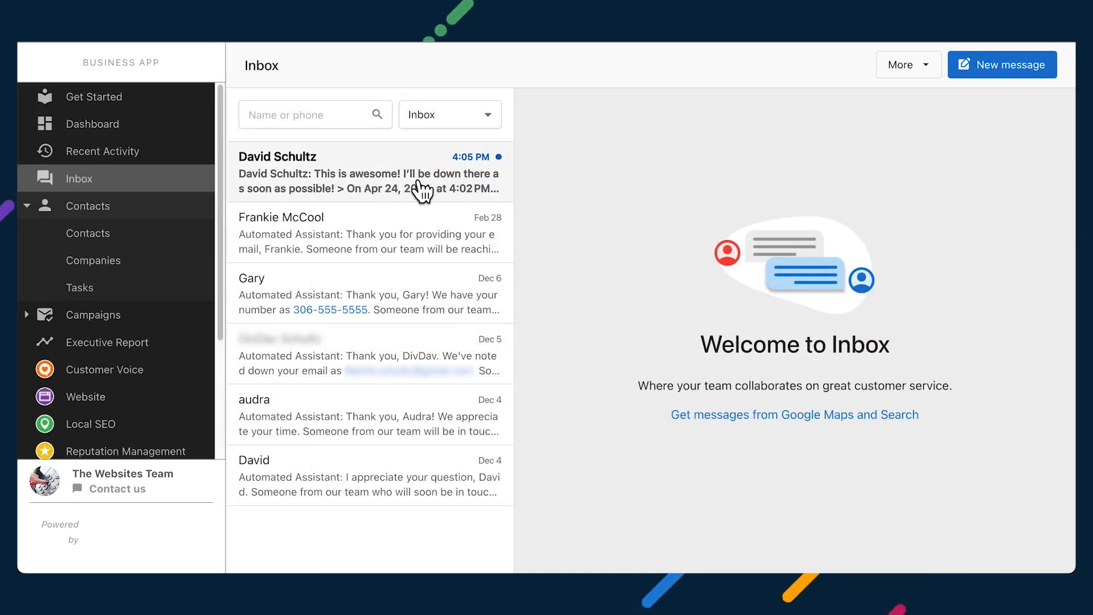
# Step: Open the newest conversation at the top of the Inbox list
pyautogui.click(421, 185)
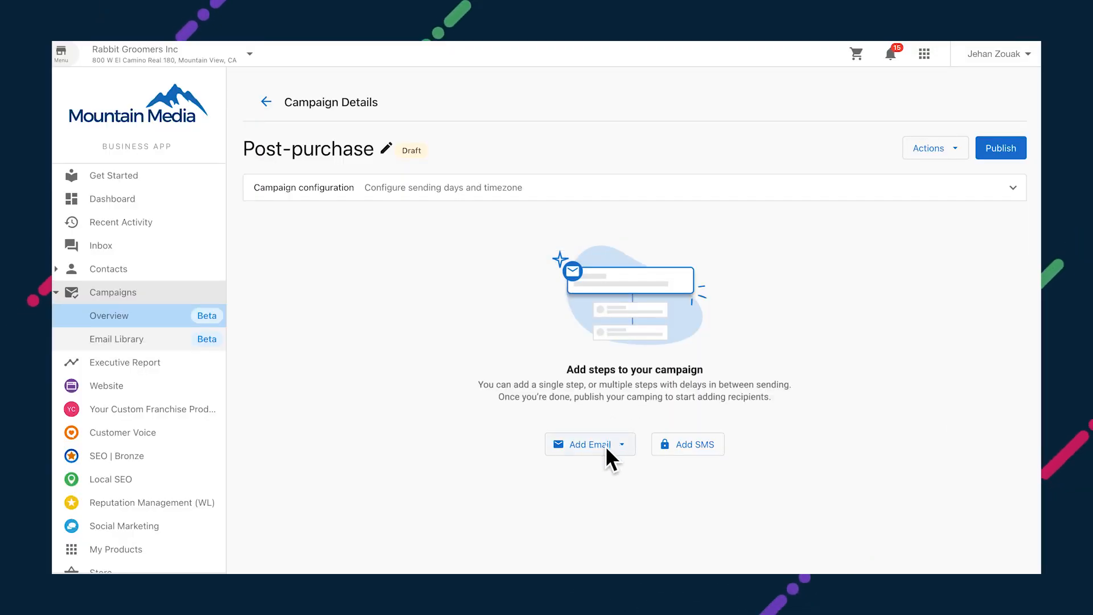
# Step: Add the existing 'Thanks for purchase' template as the Post-purchase campaign's first email
pyautogui.click(606, 446)
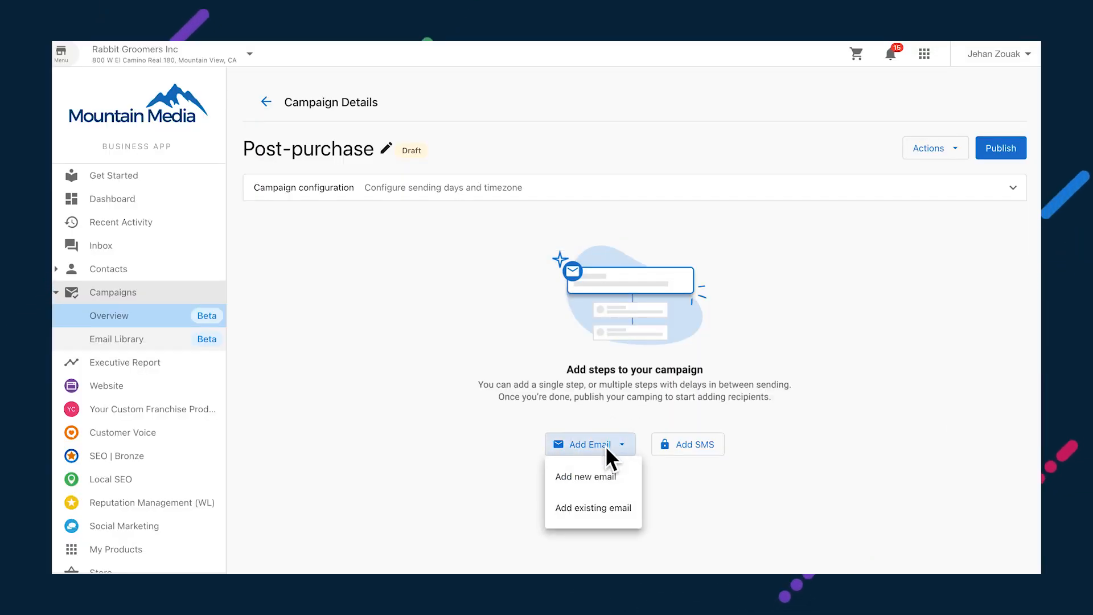
pyautogui.click(567, 515)
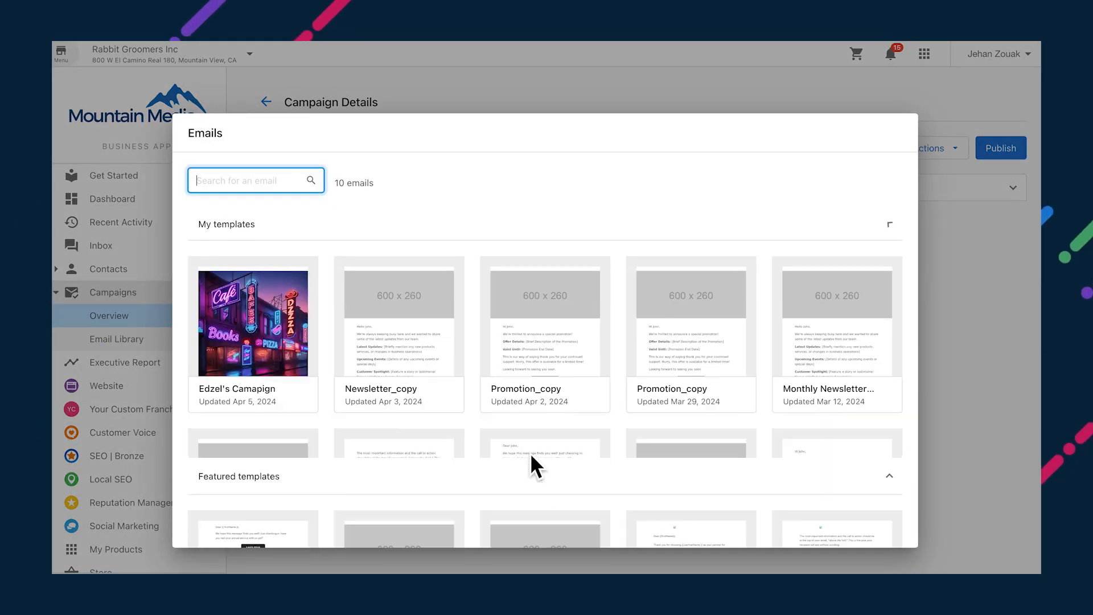
pyautogui.scroll(-6, 465, 297)
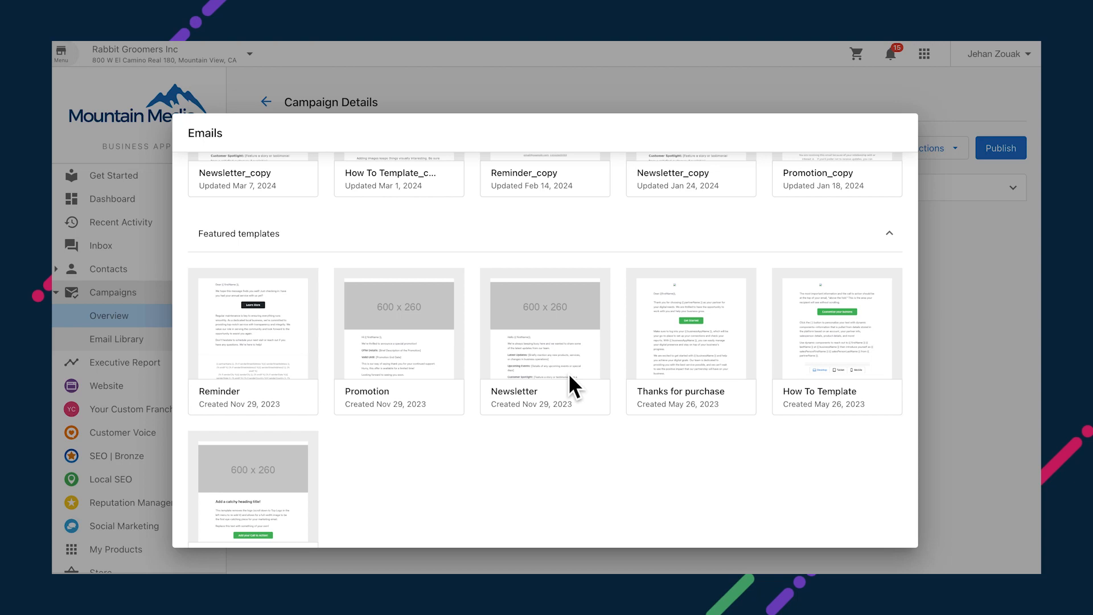
pyautogui.click(680, 353)
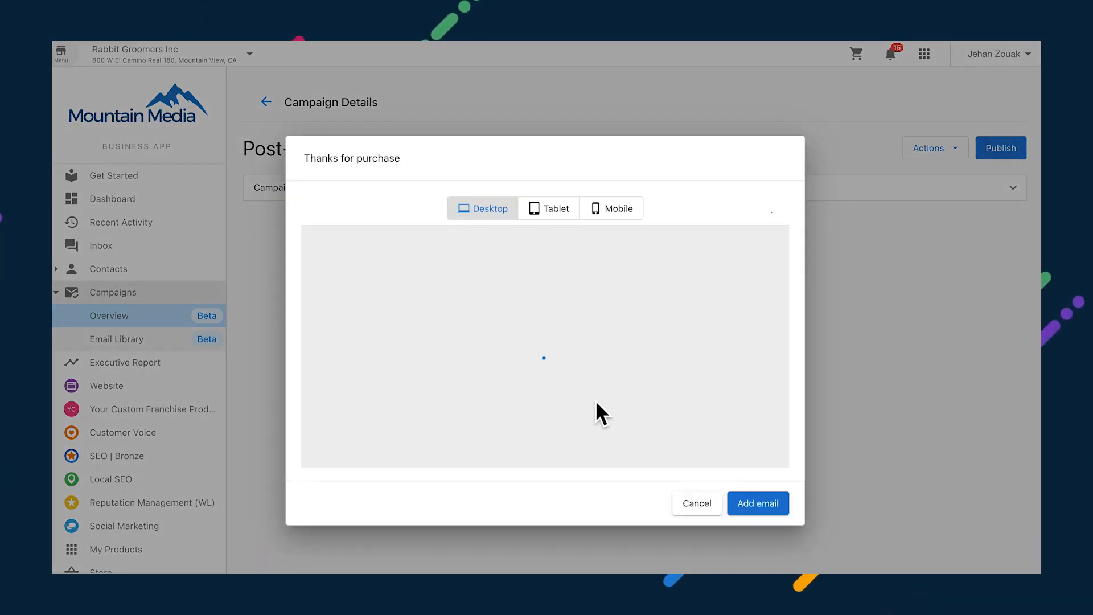
pyautogui.scroll(-5, 597, 409)
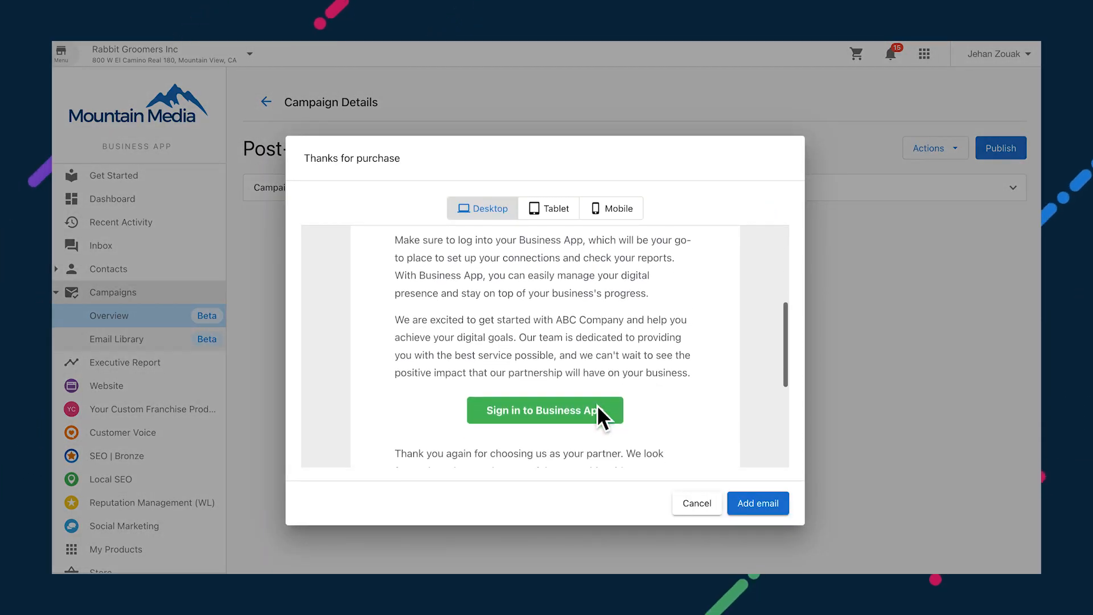
pyautogui.scroll(3, 598, 409)
pyautogui.scroll(2, 598, 415)
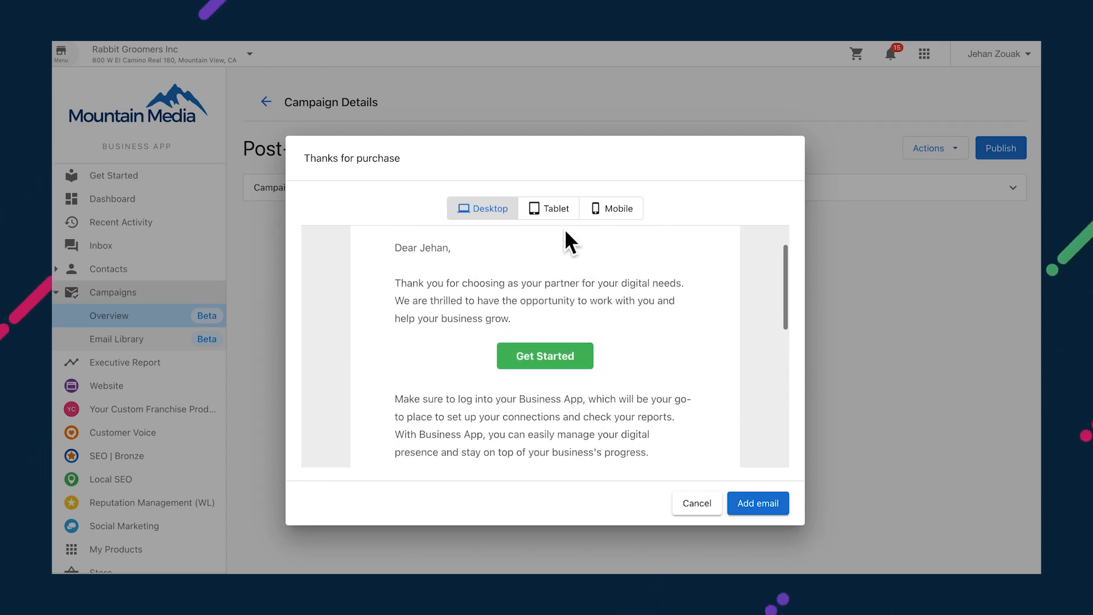
pyautogui.click(757, 501)
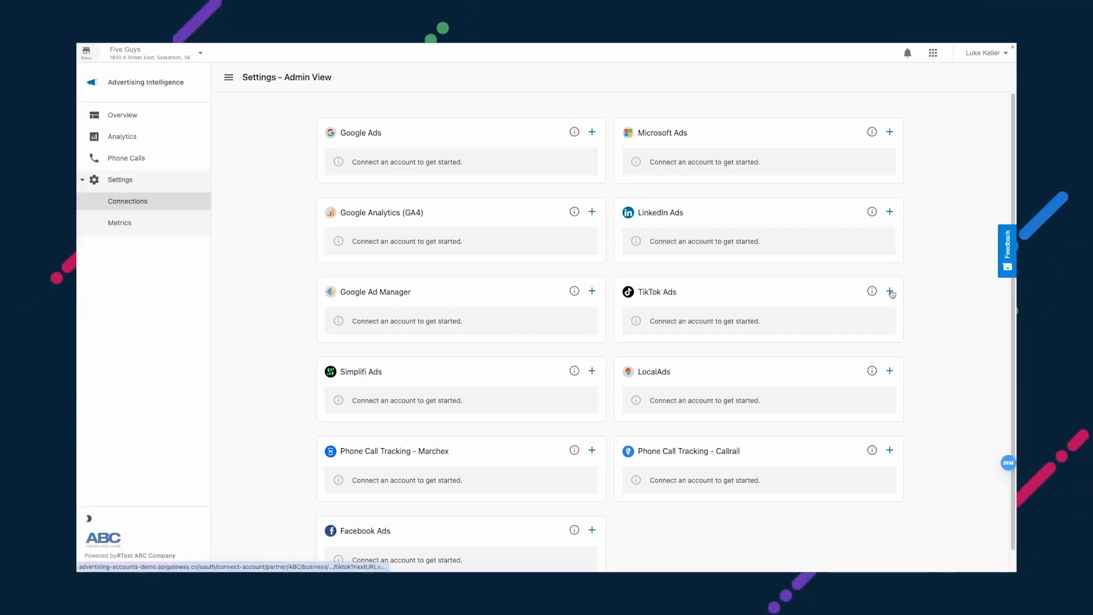
# Step: Connect TikTok Ads and open the TikTok Conversion Metrics for editing
pyautogui.click(890, 291)
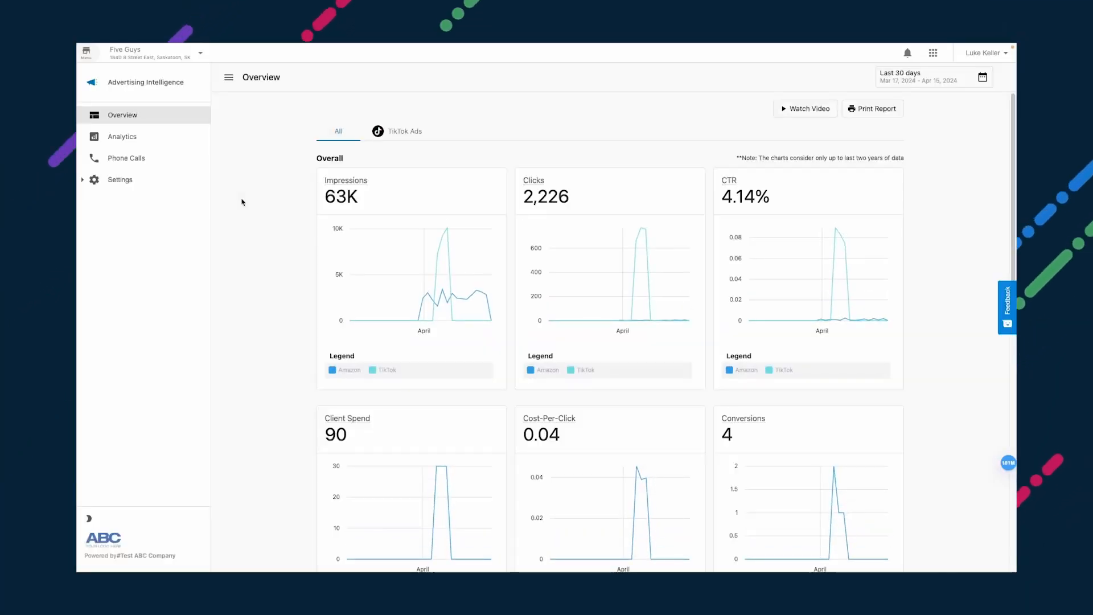
pyautogui.scroll(-10, 243, 200)
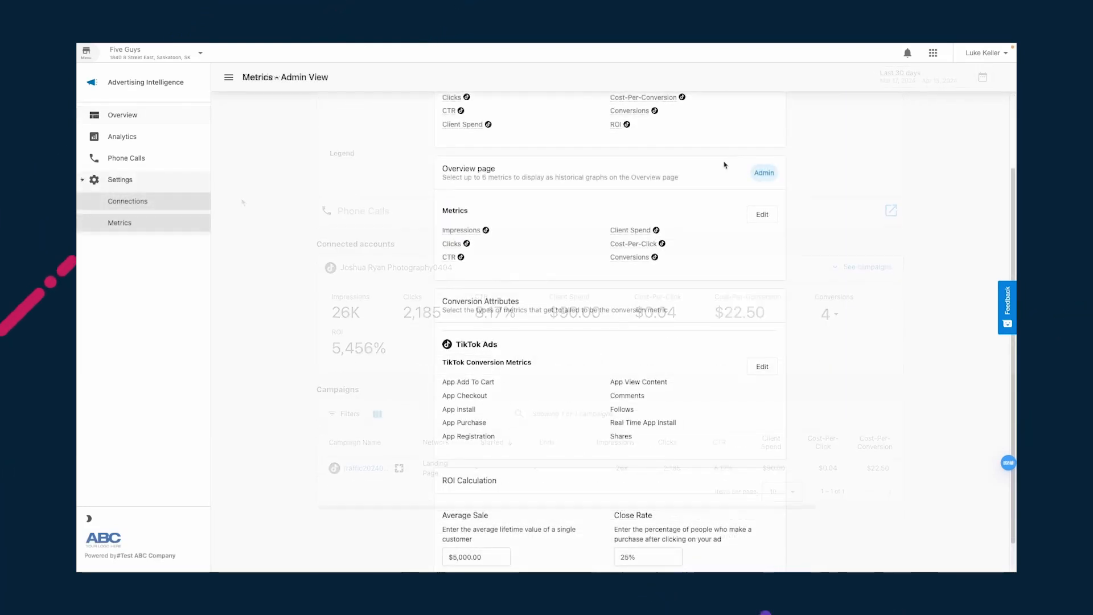
pyautogui.click(763, 331)
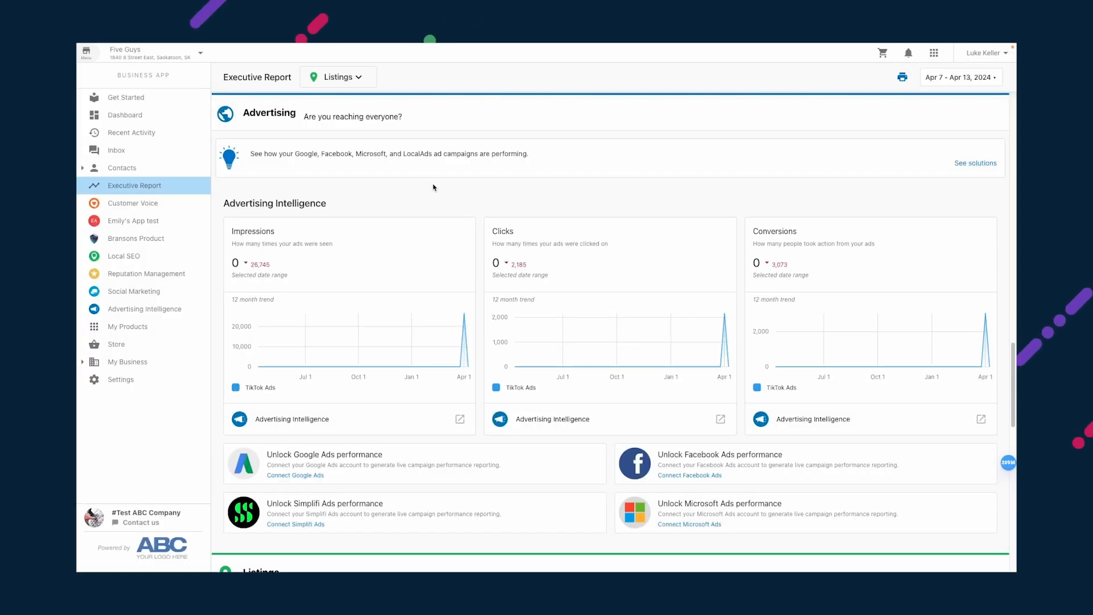
pyautogui.moveTo(464, 337)
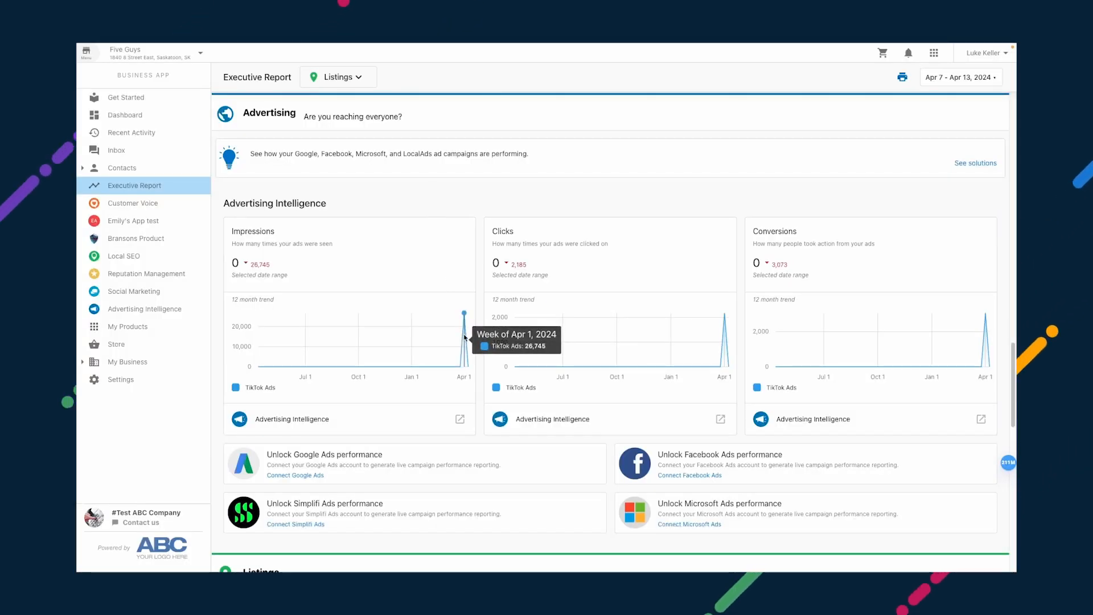
pyautogui.moveTo(725, 355)
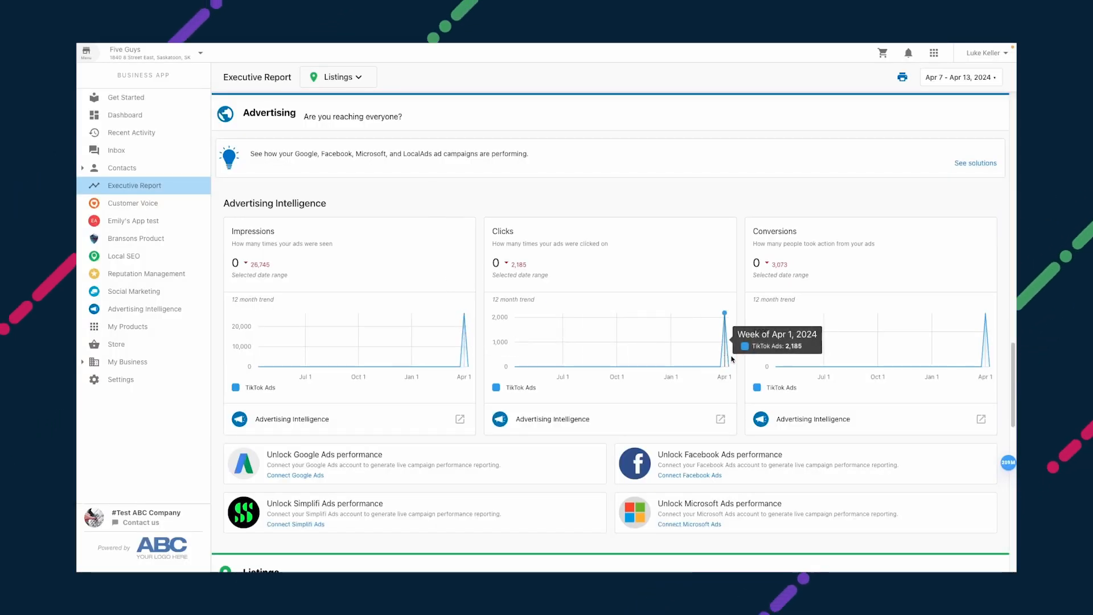
pyautogui.moveTo(985, 355)
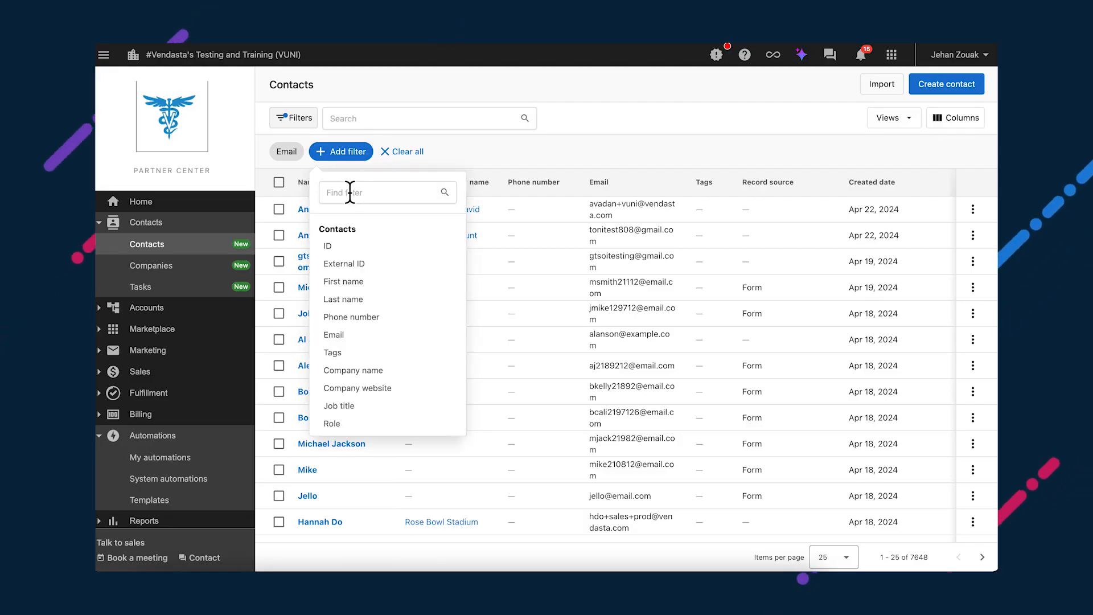
# Step: Filter the contacts list to Created date = This month
pyautogui.click(349, 193)
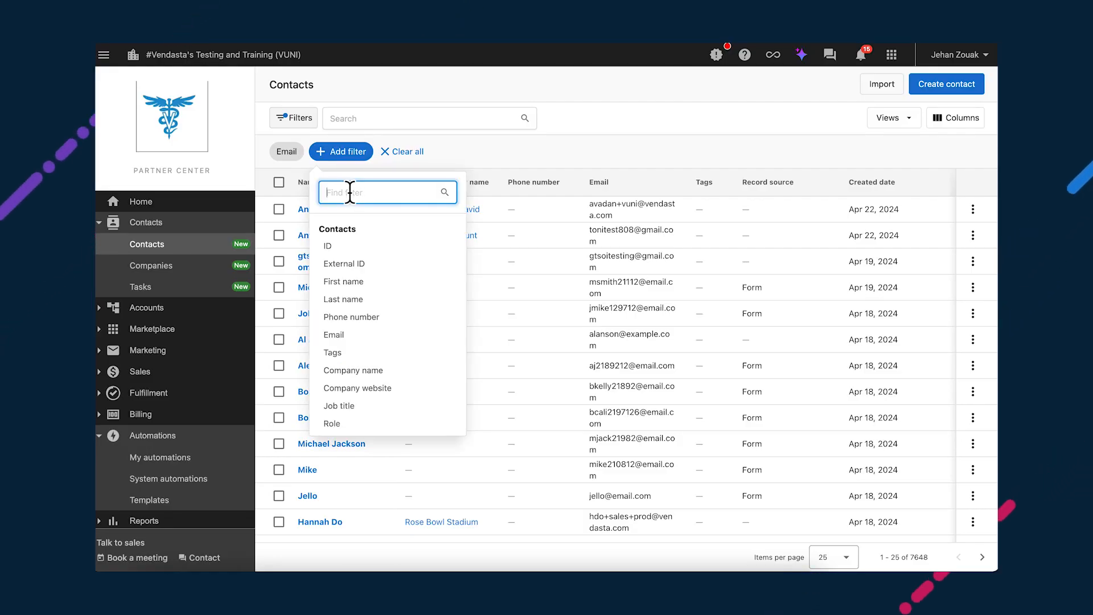
pyautogui.write('cr')
pyautogui.click(360, 246)
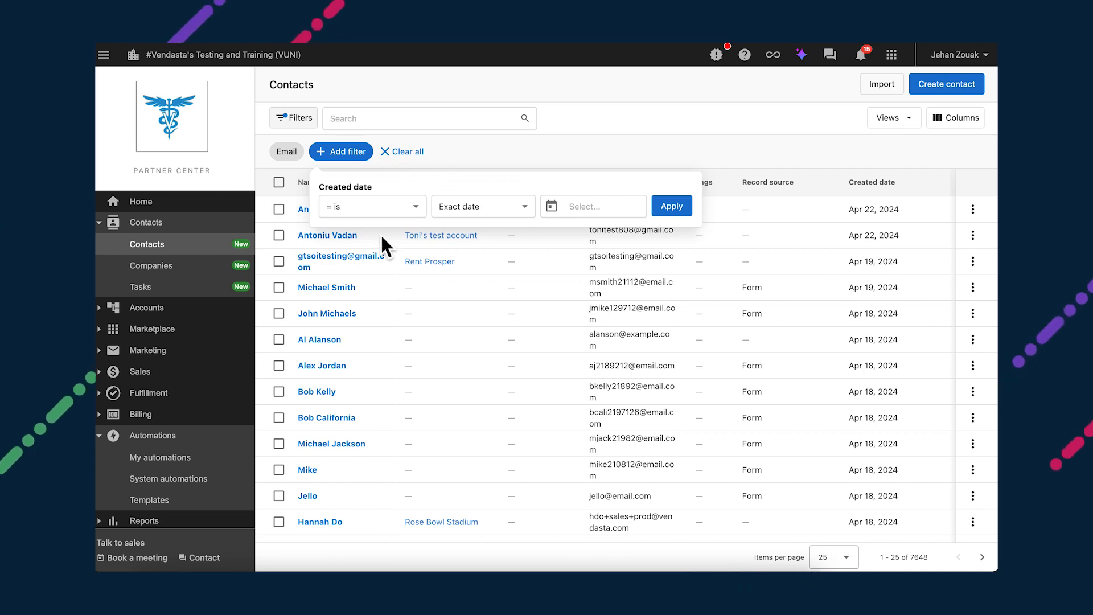
pyautogui.click(466, 207)
pyautogui.scroll(-3, 467, 310)
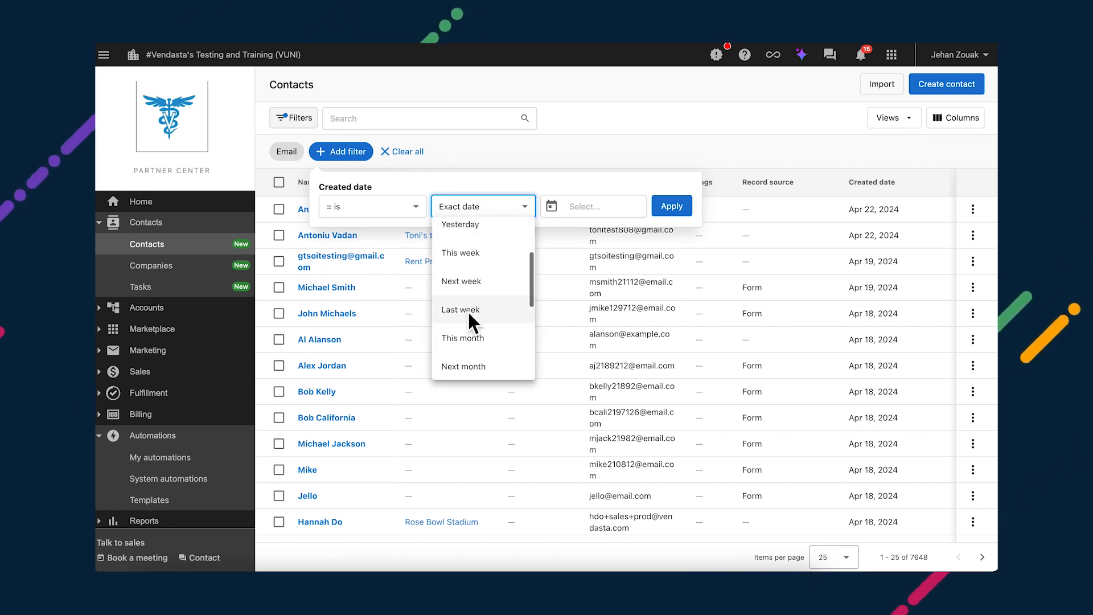
pyautogui.click(463, 338)
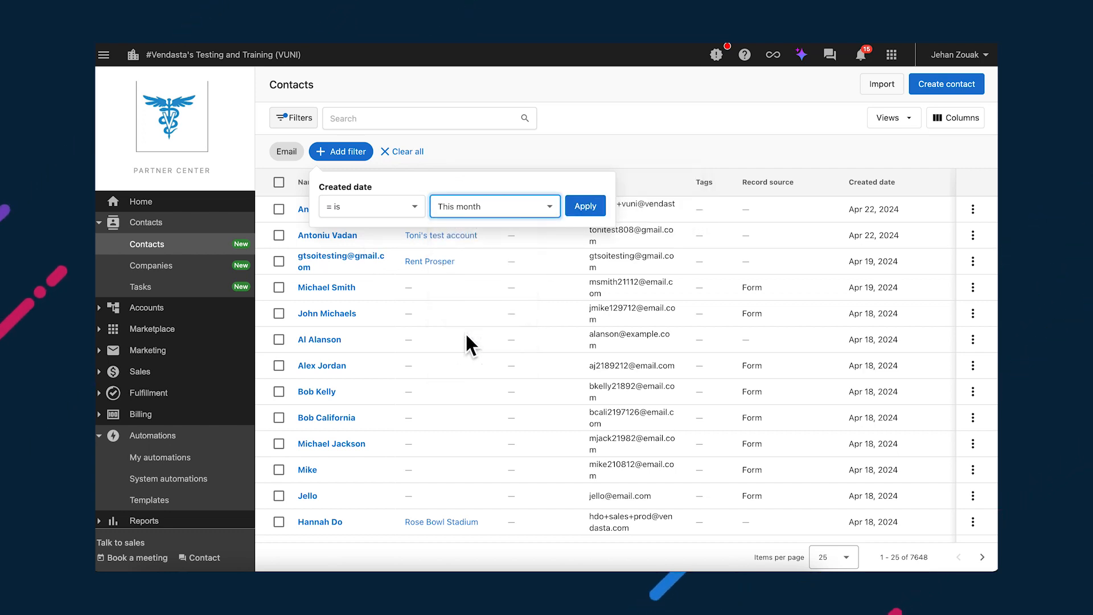
pyautogui.click(585, 206)
# Step: Add and apply a second Created date filter set to This month
pyautogui.click(341, 152)
pyautogui.click(331, 192)
pyautogui.write('c')
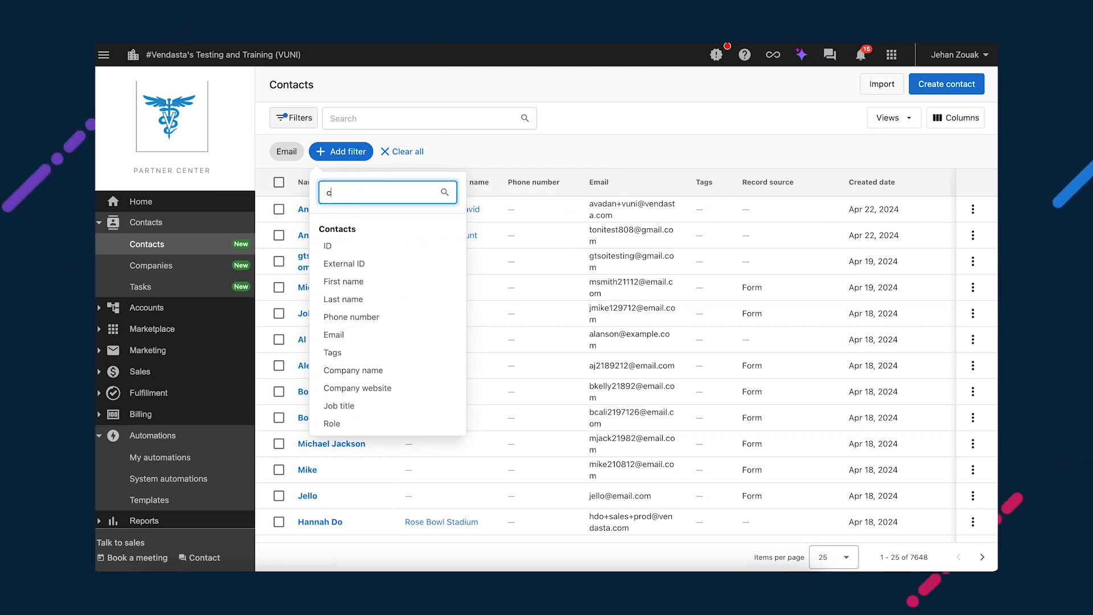
pyautogui.write('r')
pyautogui.click(360, 246)
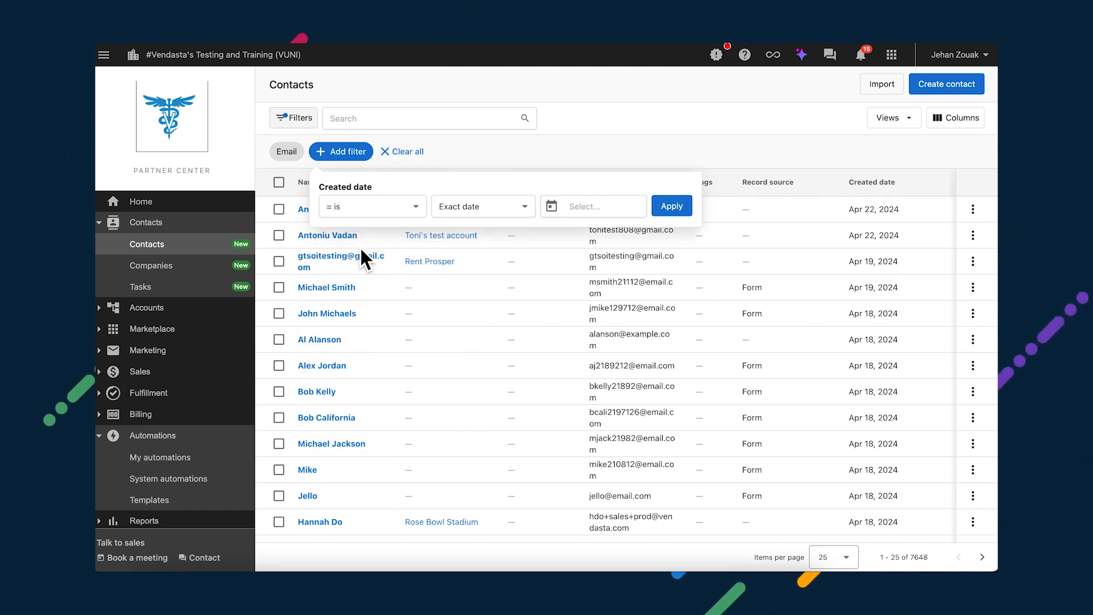
pyautogui.click(466, 207)
pyautogui.scroll(-3, 467, 309)
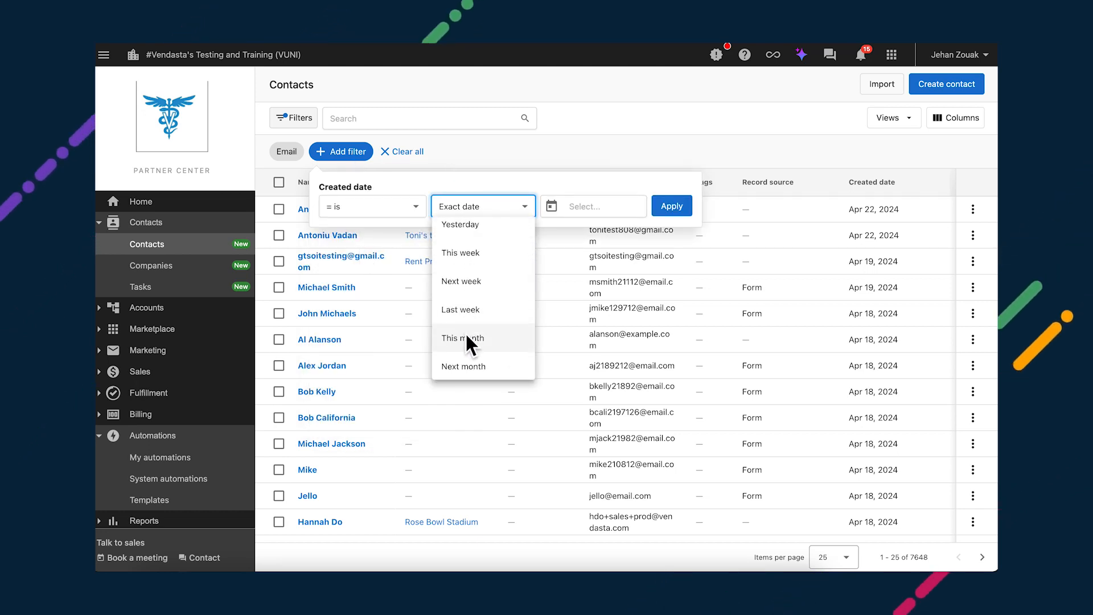
pyautogui.click(466, 339)
pyautogui.click(586, 206)
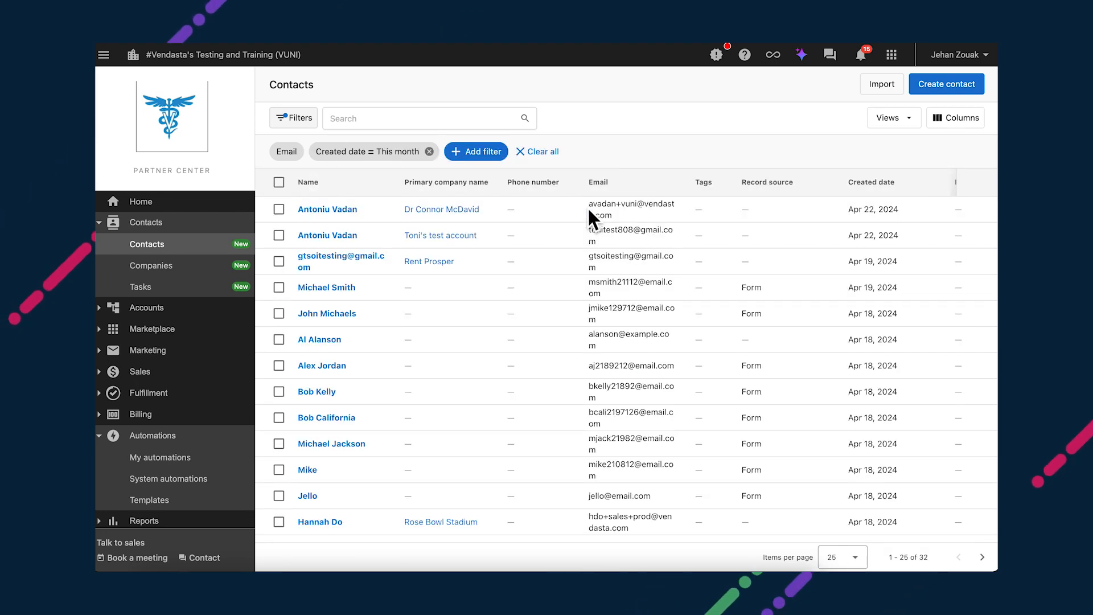
# Step: Select all 32 filtered contacts and start Manual Contact Automation 2 on them
pyautogui.click(279, 182)
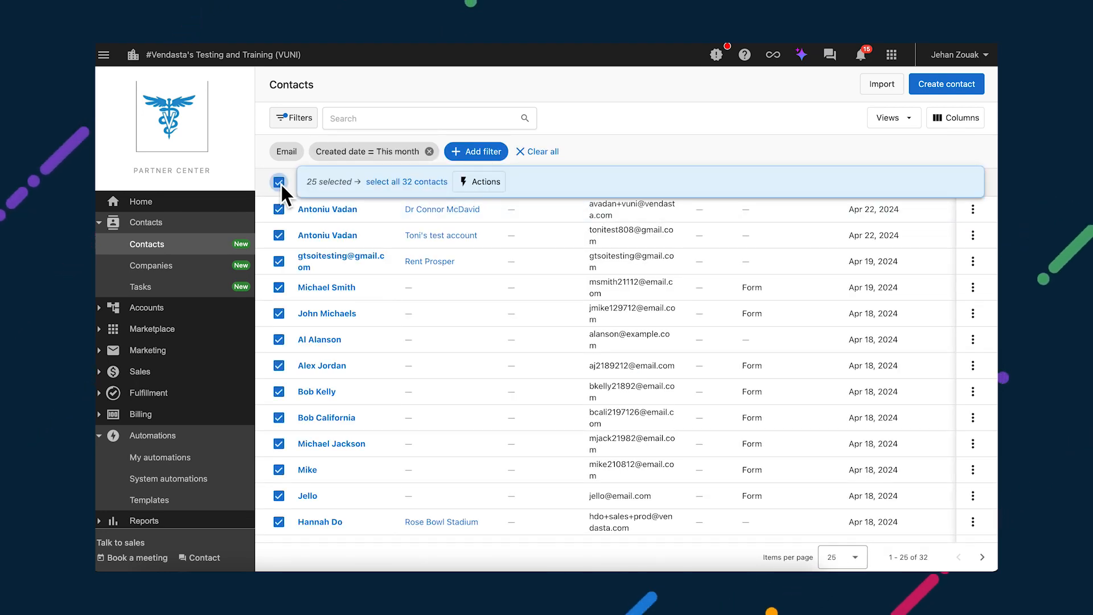
pyautogui.click(401, 182)
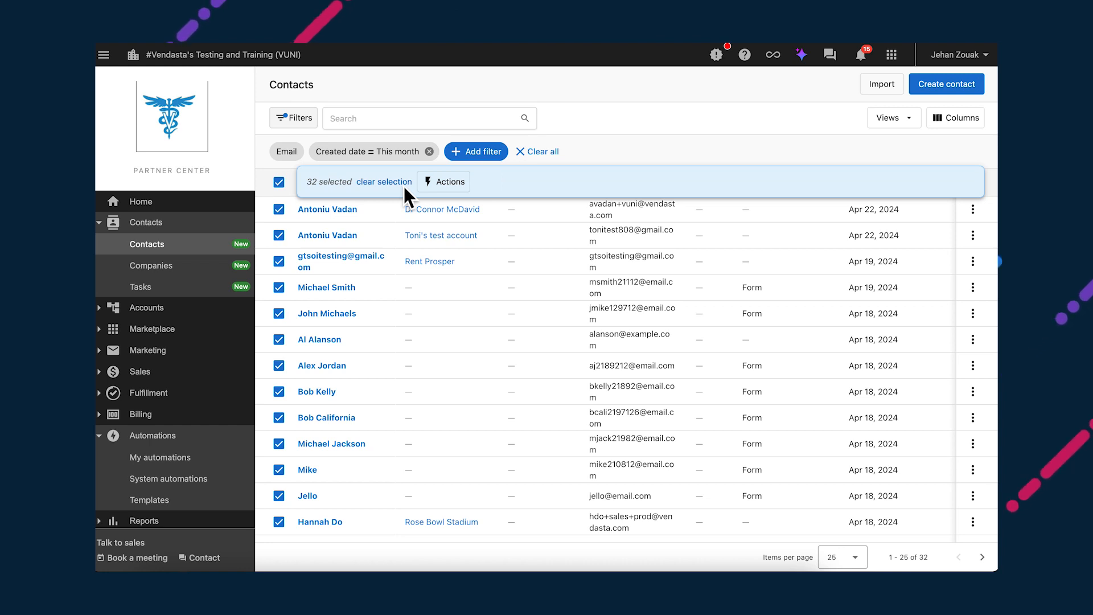
pyautogui.click(448, 182)
pyautogui.click(432, 241)
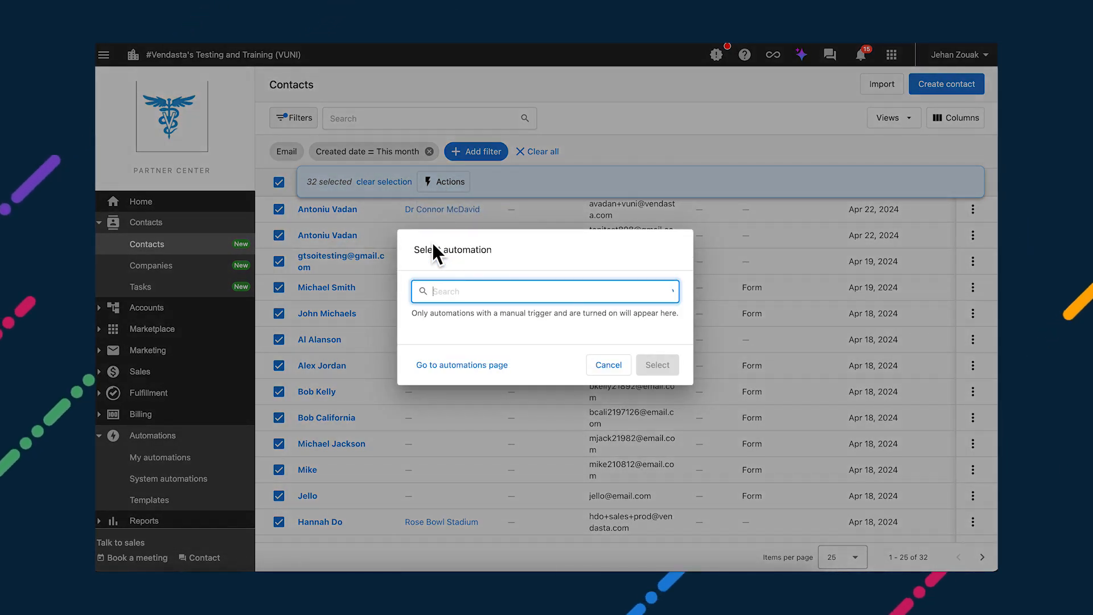
pyautogui.click(419, 323)
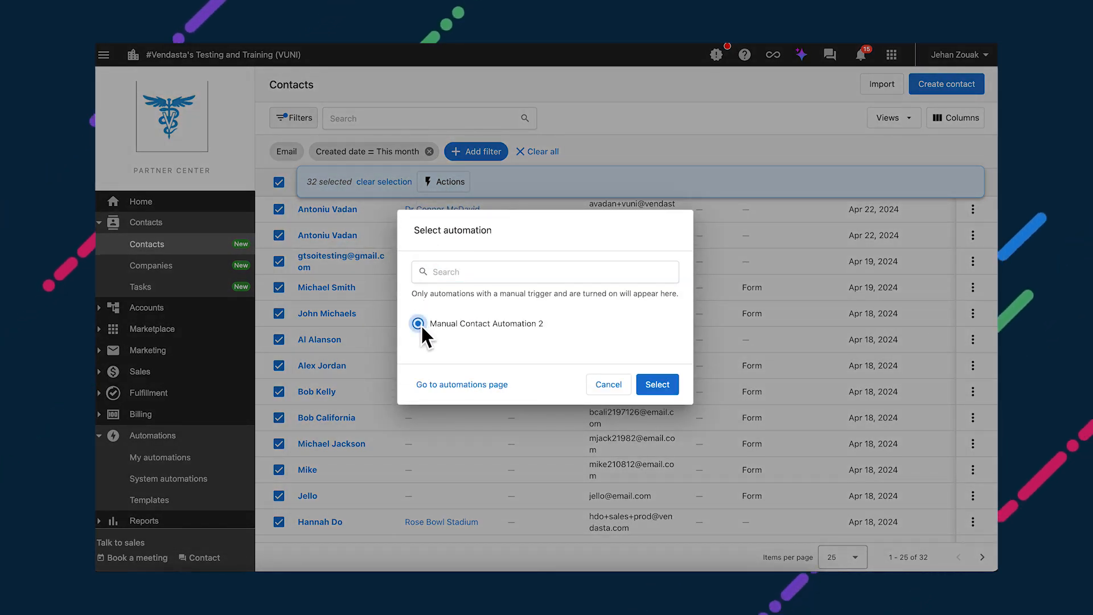
pyautogui.click(656, 386)
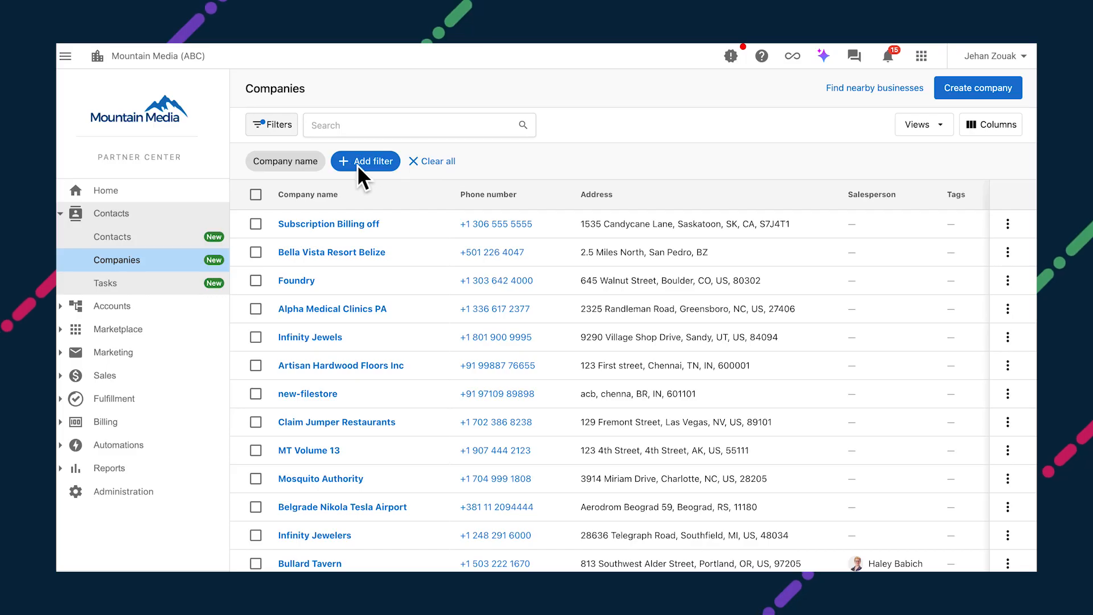
# Step: Add a Record source filter set to Lead capture form submission and apply it
pyautogui.click(361, 164)
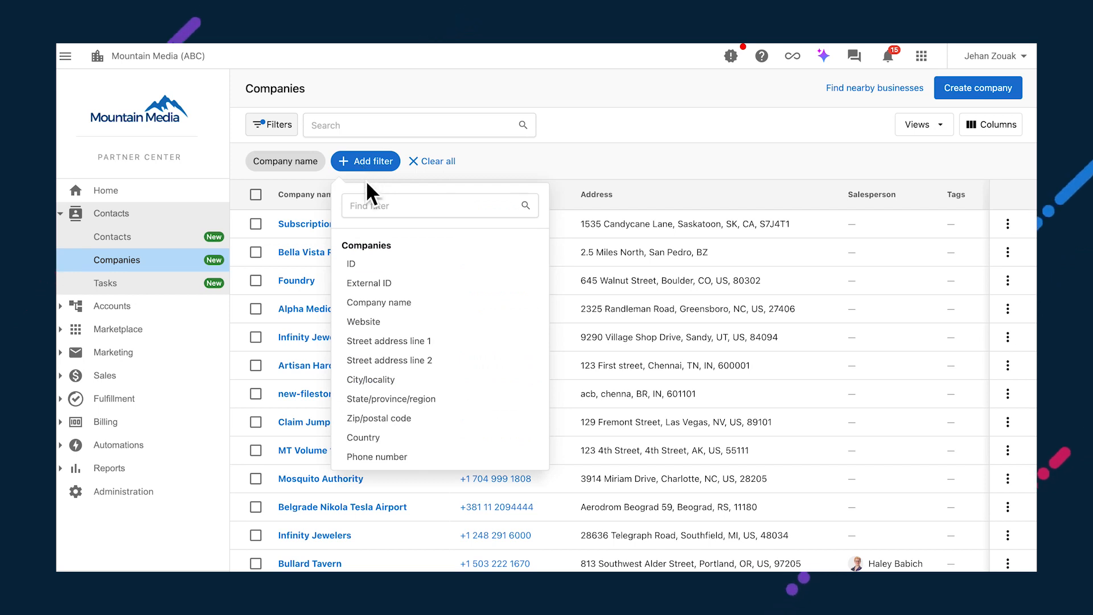
pyautogui.write('rec')
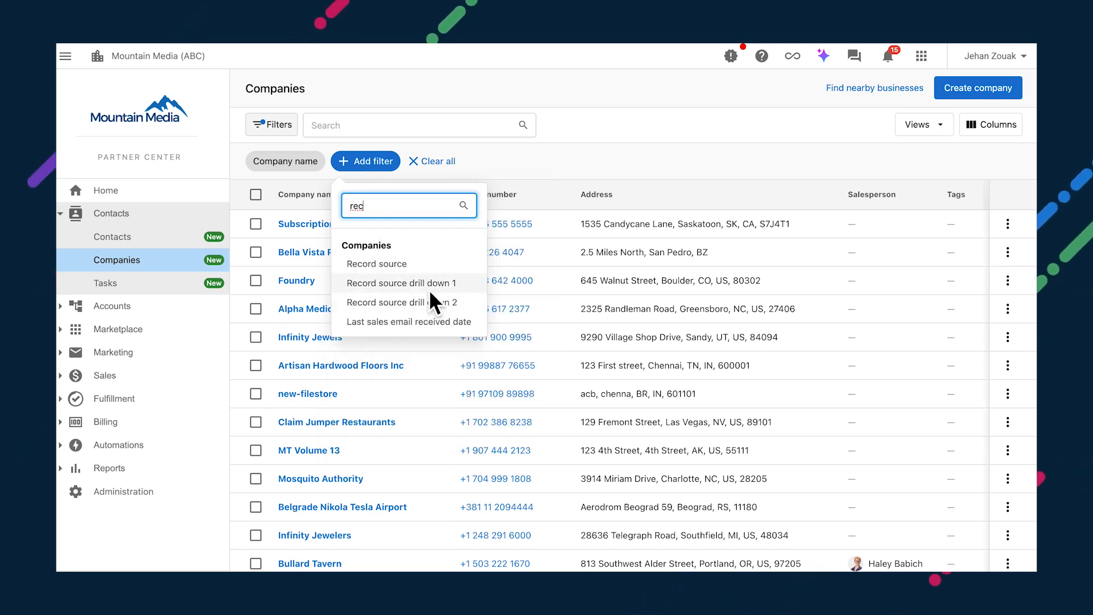
pyautogui.click(394, 264)
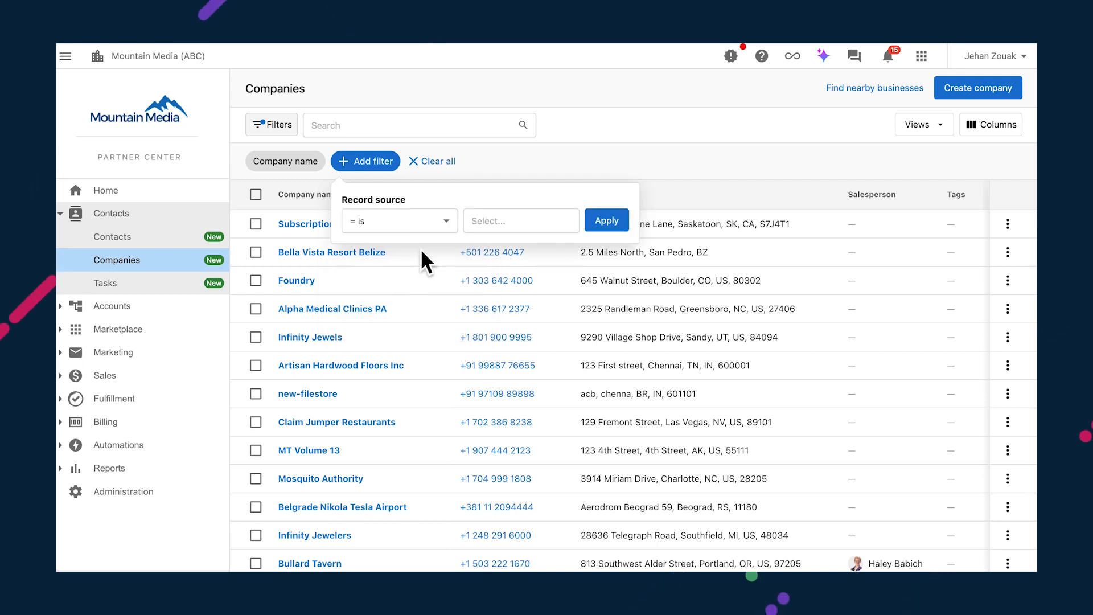
pyautogui.click(488, 228)
pyautogui.click(504, 253)
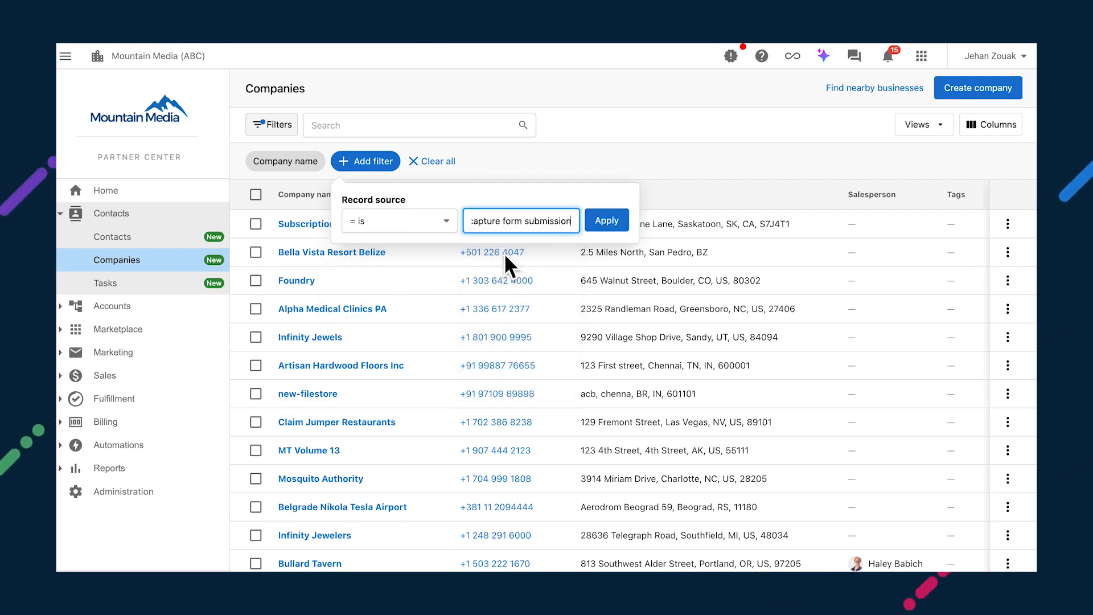
pyautogui.click(611, 224)
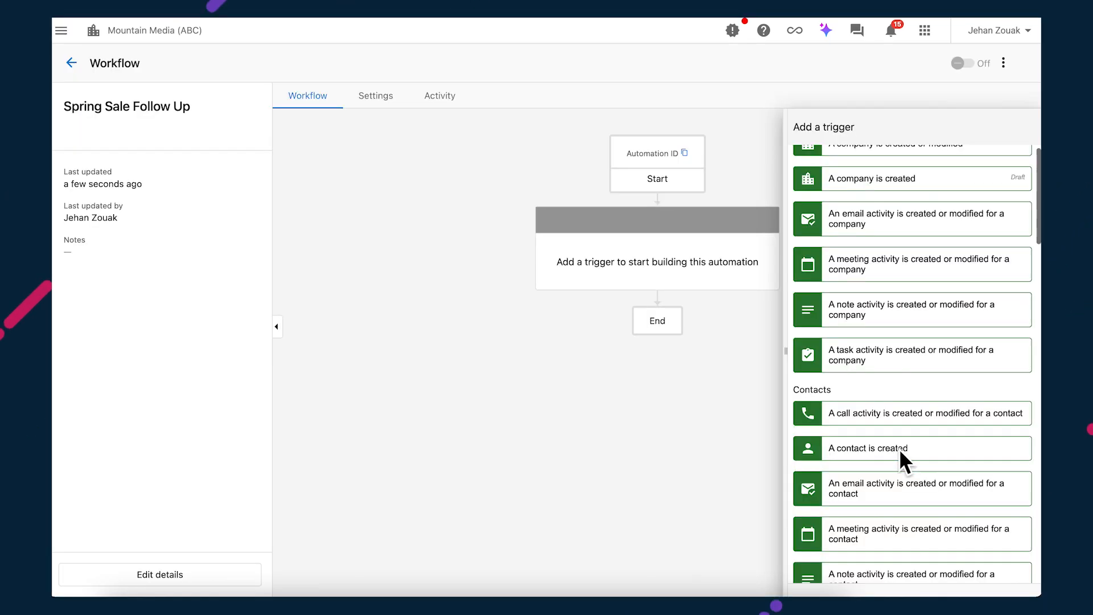
# Step: Choose 'A contact is created' as the Spring Sale Follow Up workflow trigger
pyautogui.click(899, 451)
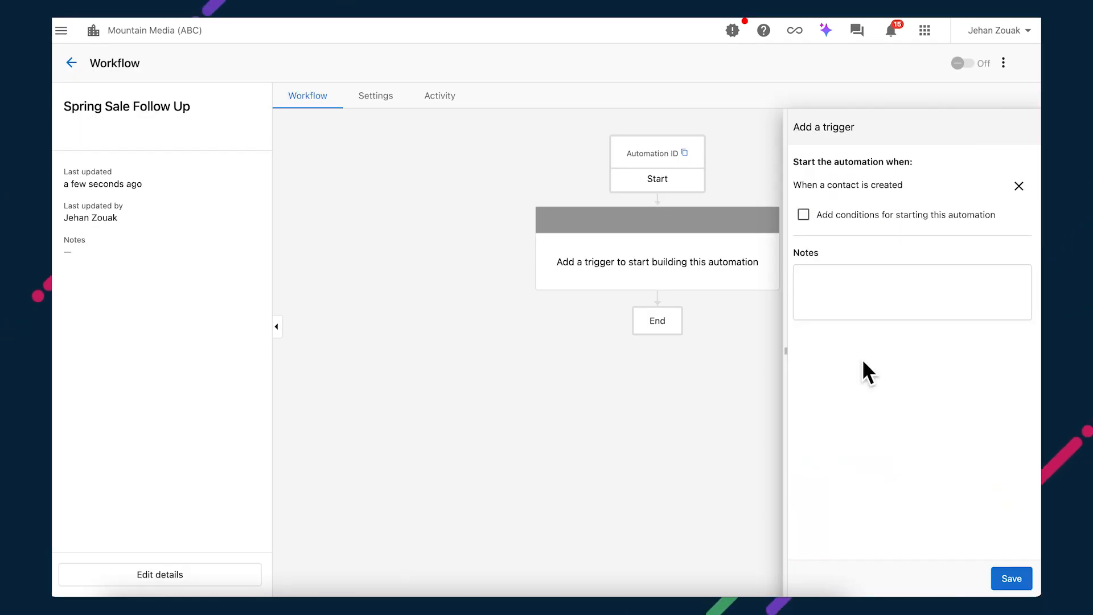
# Step: Save the trigger with condition UTM Campaign contains spring_sale, then add a start-campaign step
pyautogui.click(808, 216)
pyautogui.scroll(-2, 928, 350)
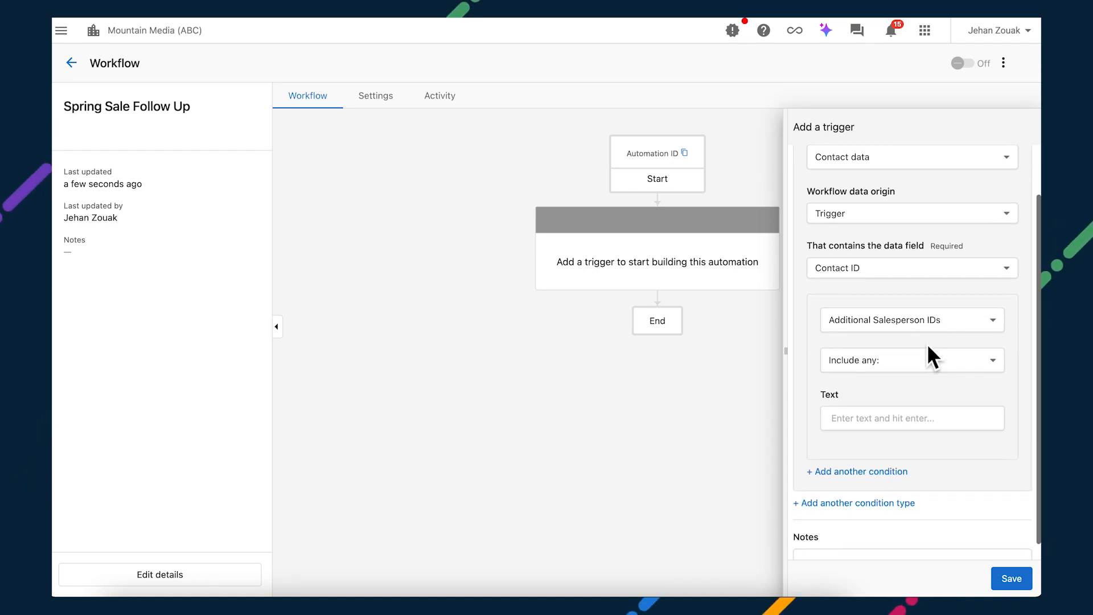
pyautogui.click(928, 321)
pyautogui.scroll(-15, 913, 452)
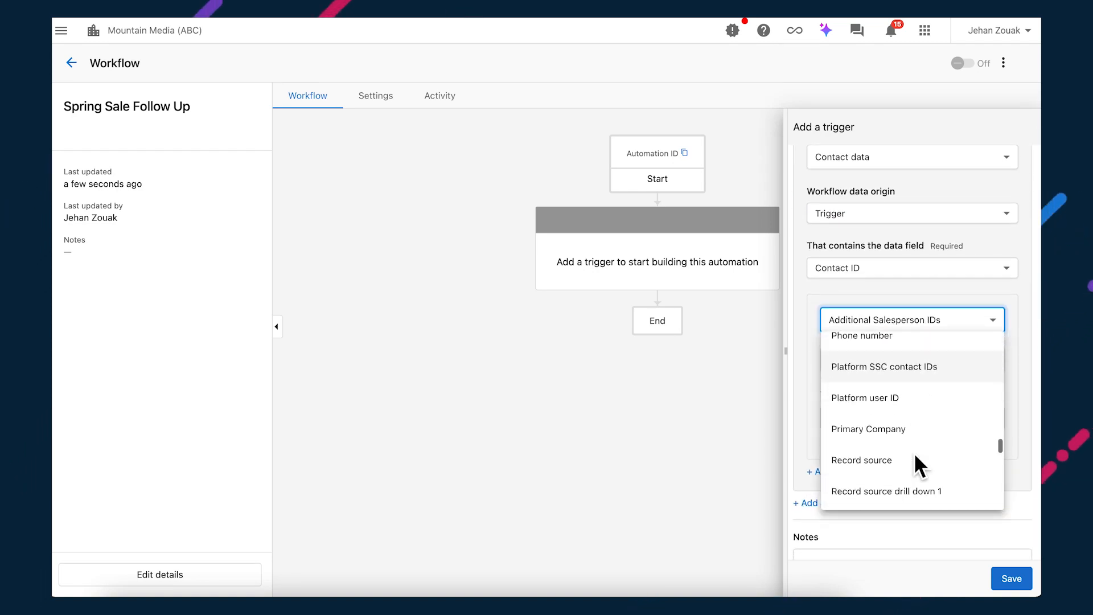
pyautogui.scroll(-1, 914, 452)
pyautogui.click(893, 369)
pyautogui.click(893, 369)
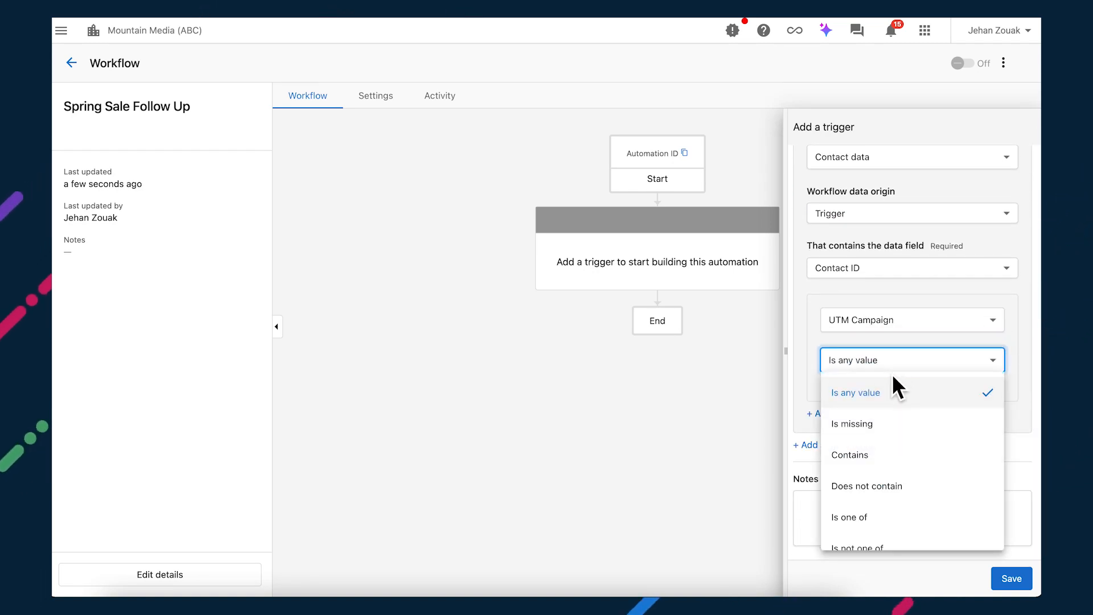
pyautogui.click(877, 452)
pyautogui.click(870, 429)
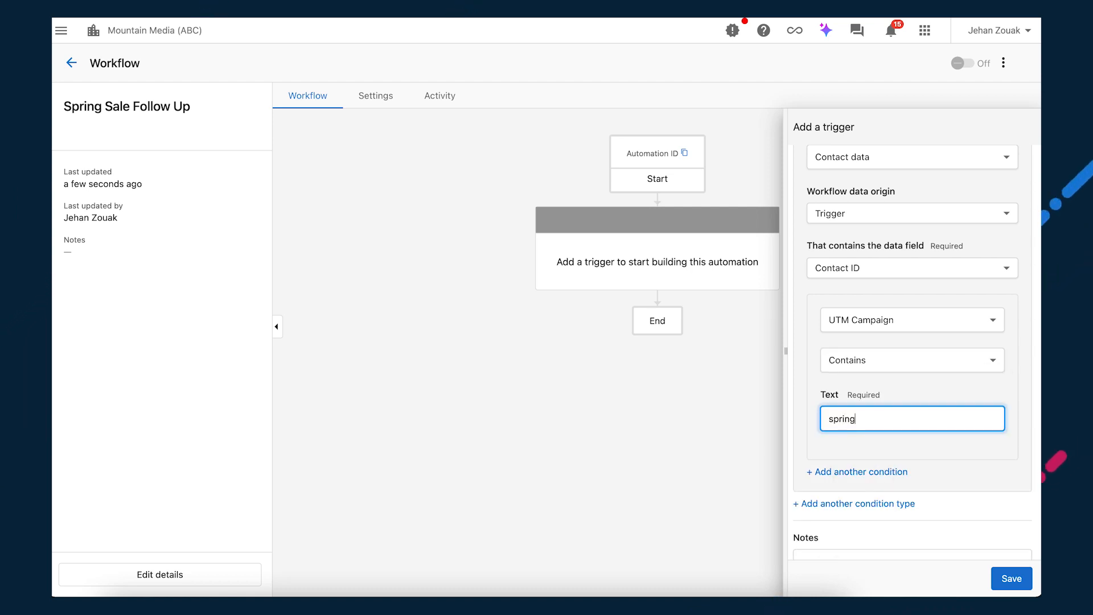
pyautogui.click(1003, 577)
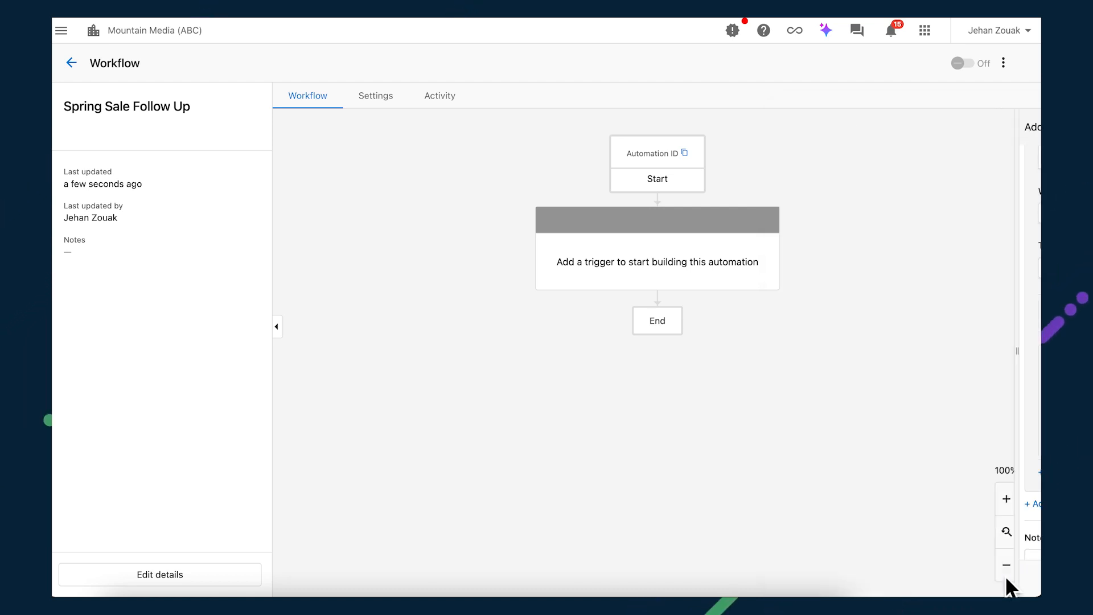
pyautogui.click(659, 380)
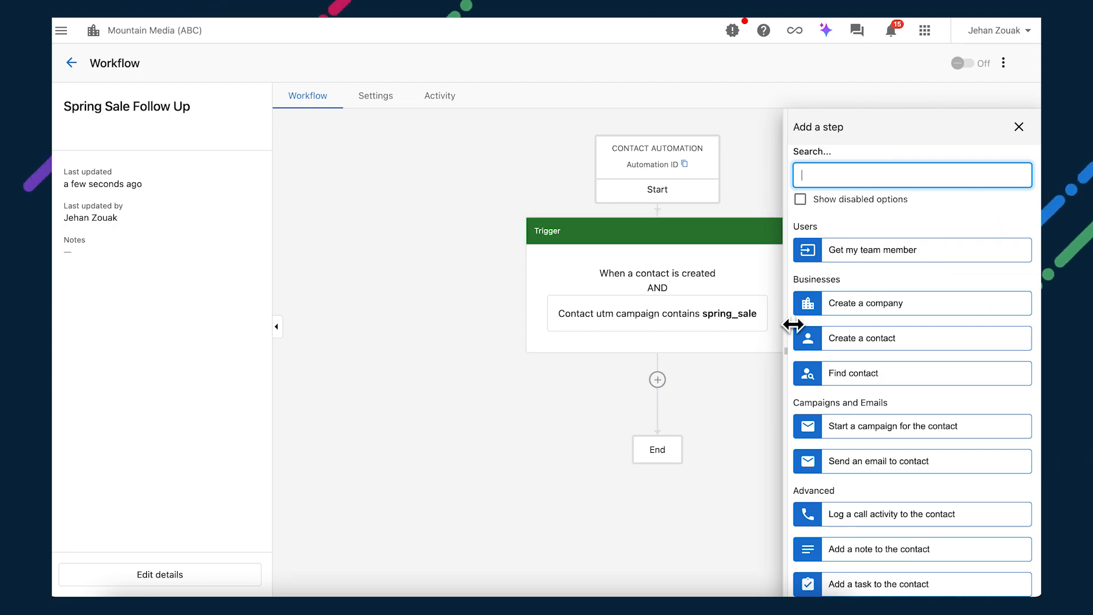
pyautogui.click(861, 428)
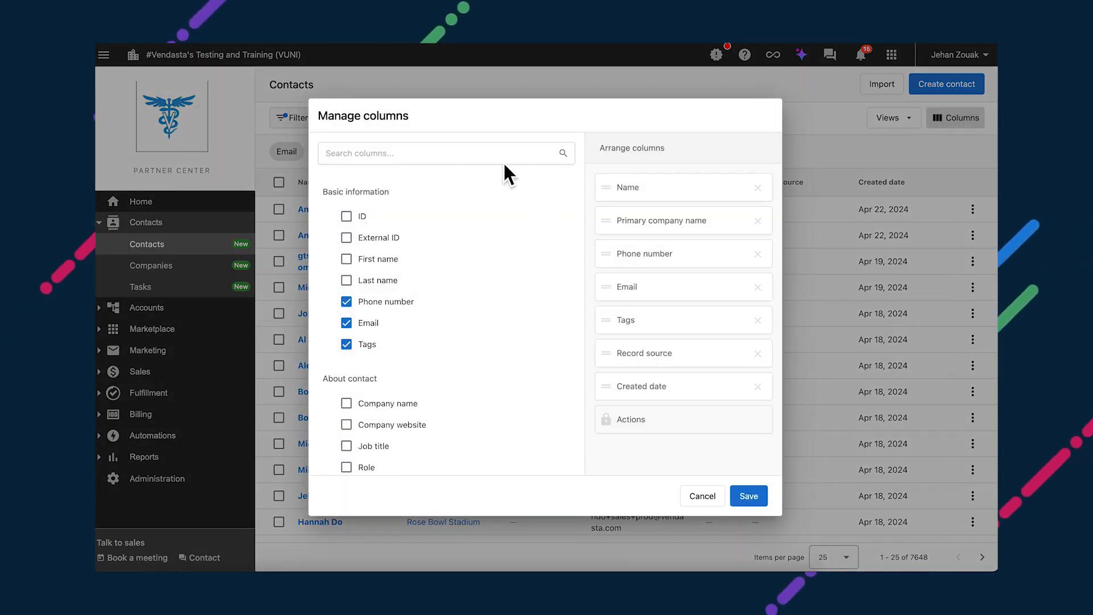
# Step: Add a Last engagement date column to the contacts table
pyautogui.click(503, 161)
pyautogui.write('last')
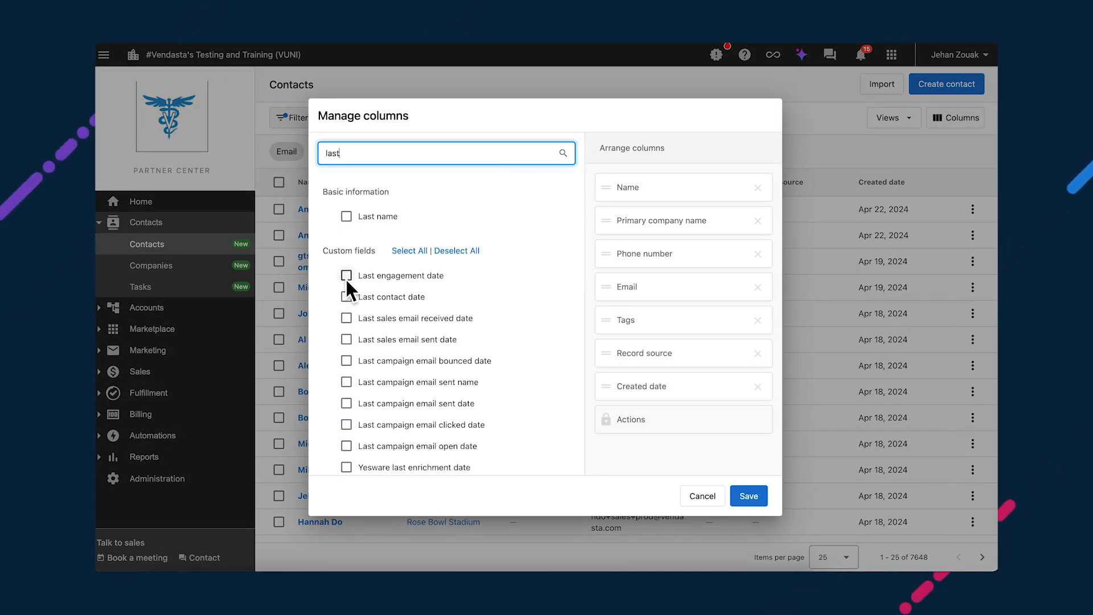
pyautogui.click(346, 276)
pyautogui.click(745, 496)
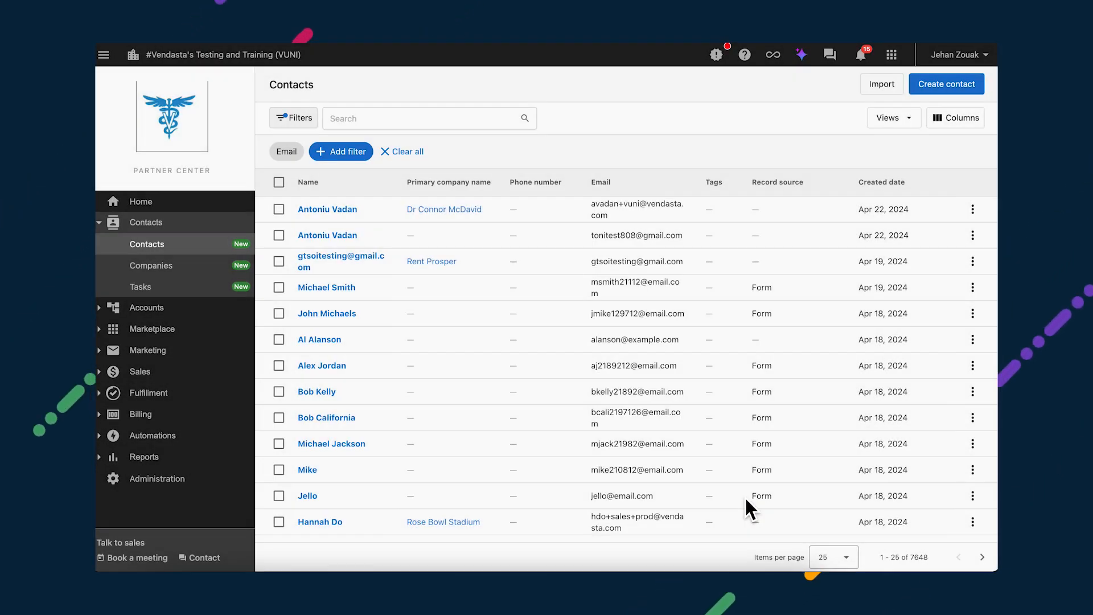
# Step: Filter contacts to a Last engagement date before 4/1/2024
pyautogui.click(348, 151)
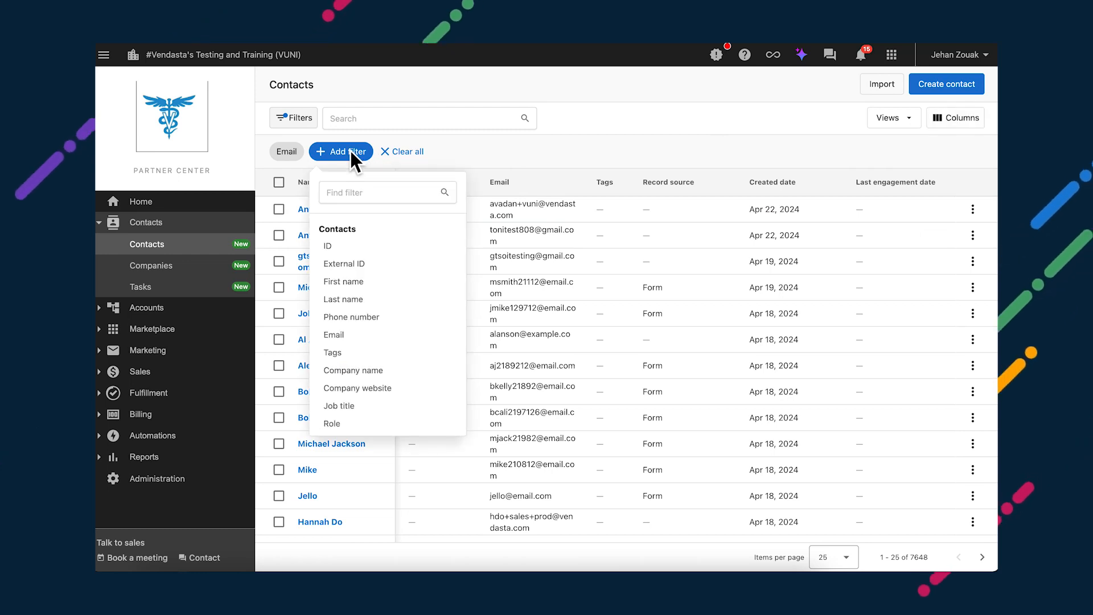
pyautogui.write('last')
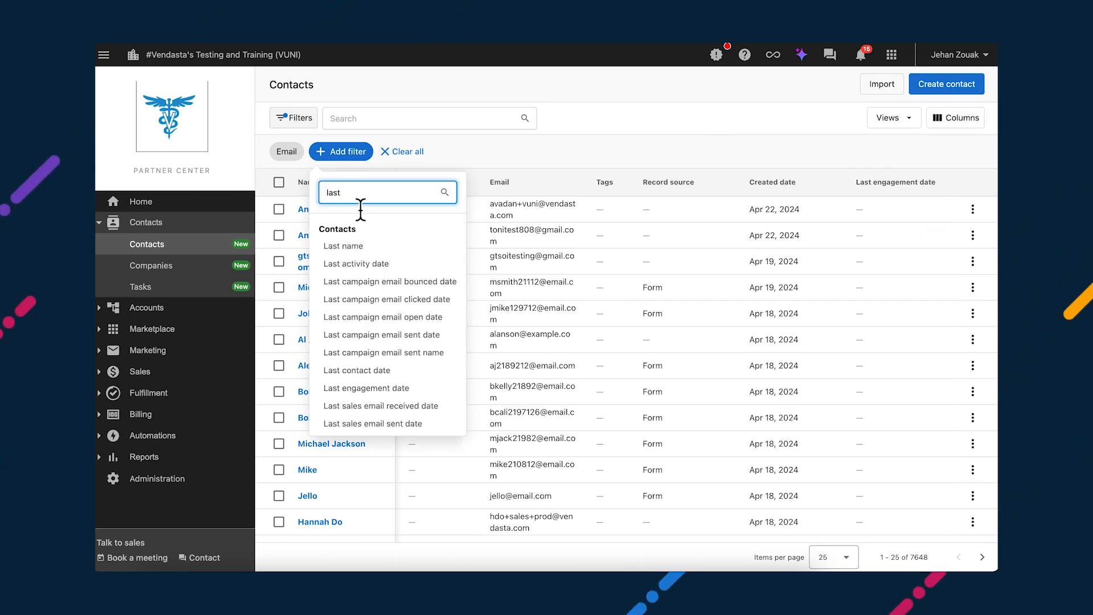
pyautogui.click(371, 388)
pyautogui.click(416, 206)
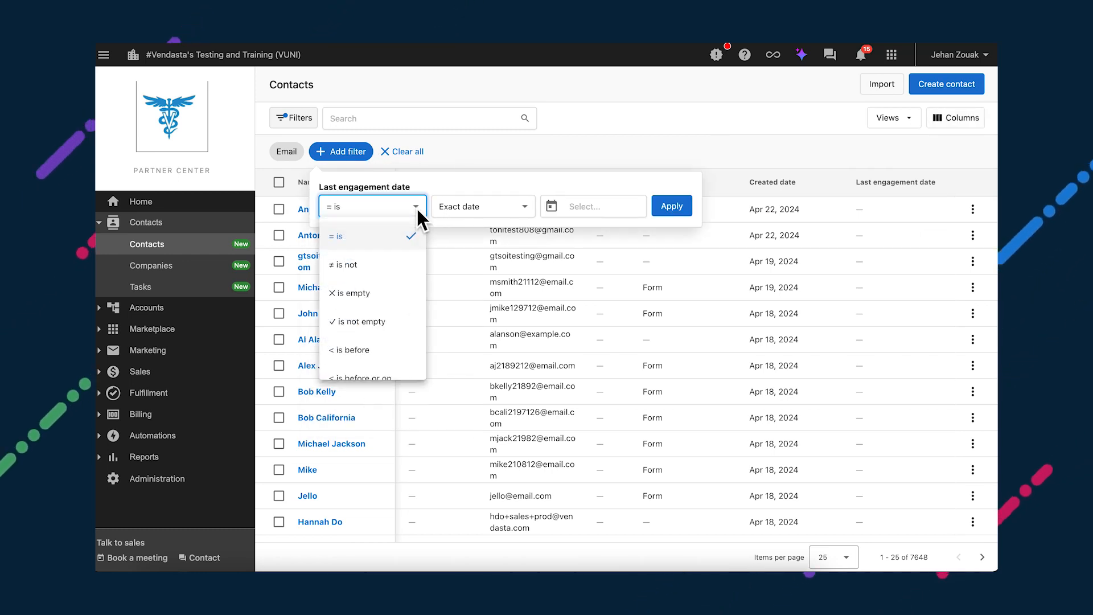
pyautogui.click(372, 343)
pyautogui.click(552, 207)
pyautogui.click(602, 316)
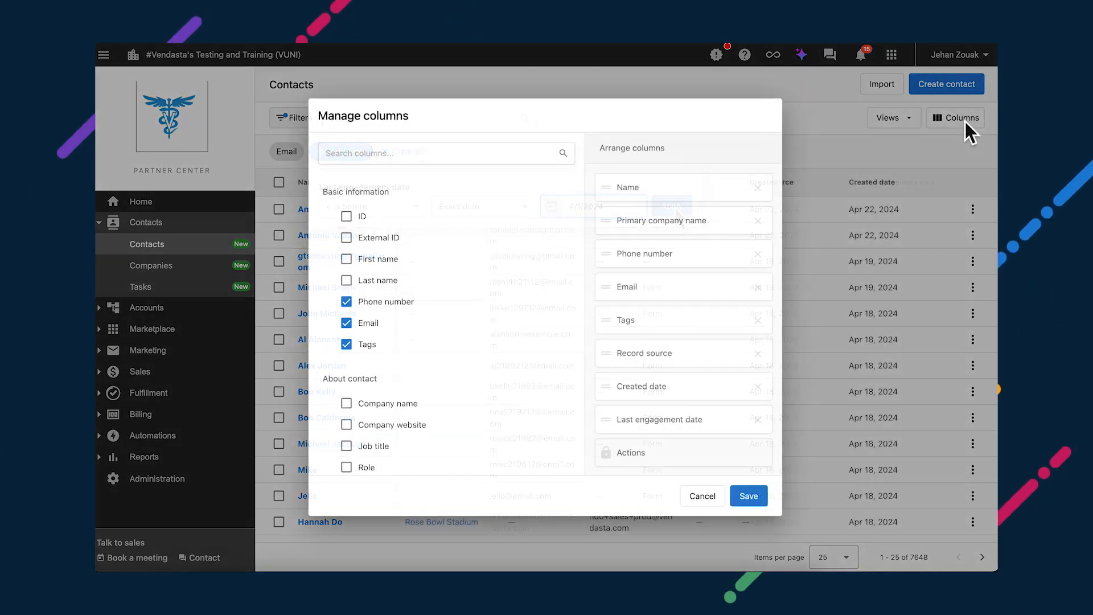
# Step: Add the Last campaign email bounced date column and save the column layout
pyautogui.click(532, 153)
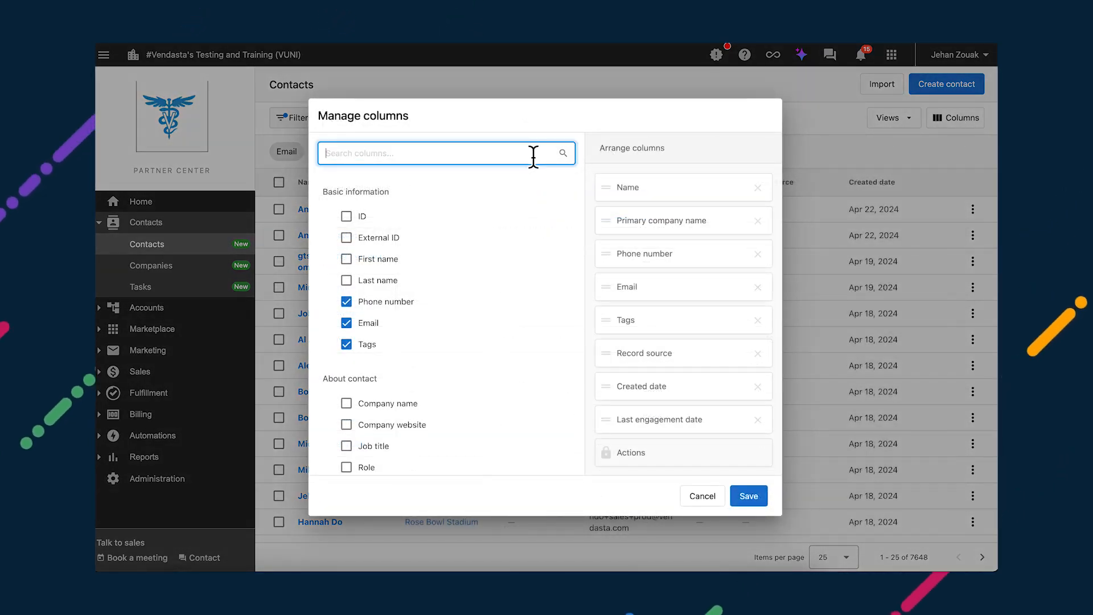
pyautogui.write('last')
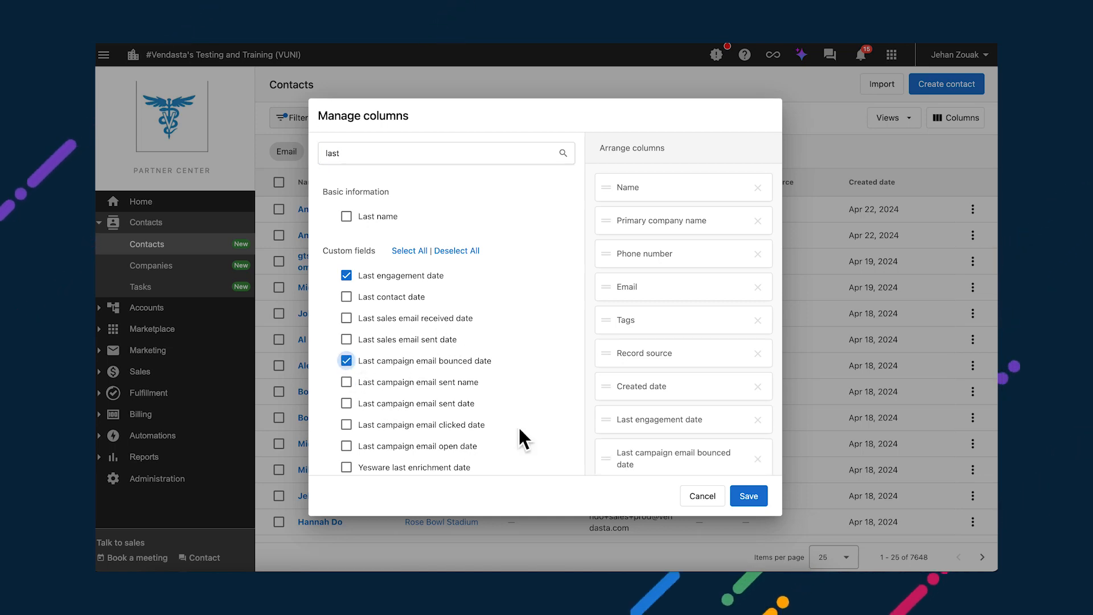
pyautogui.click(760, 501)
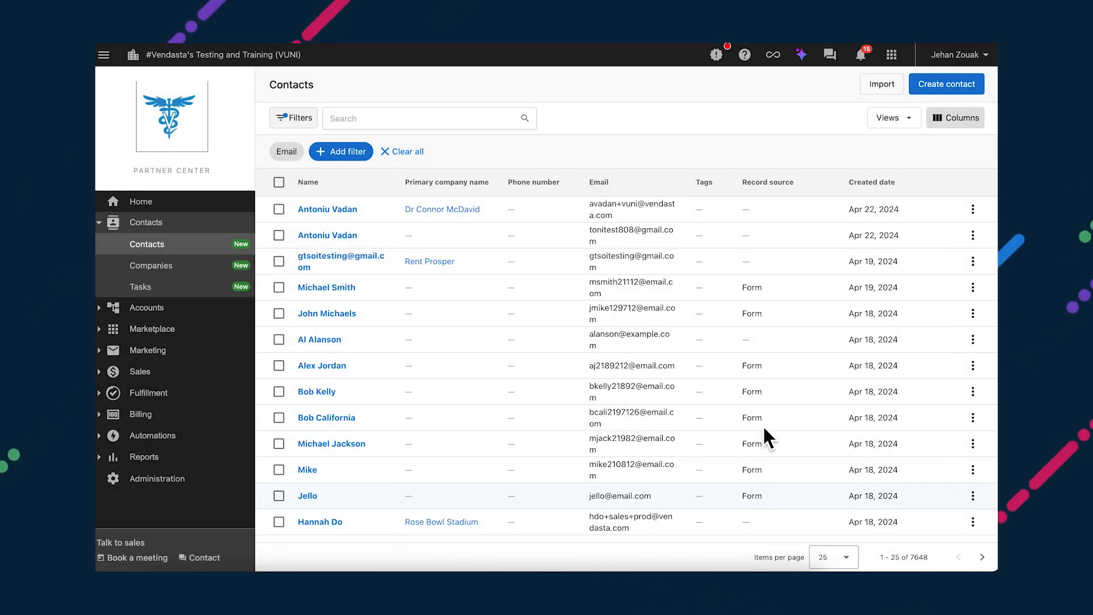
# Step: Add a Last campaign email bounced date filter using the 'is not empty' operator
pyautogui.hscroll(5, 822, 327)
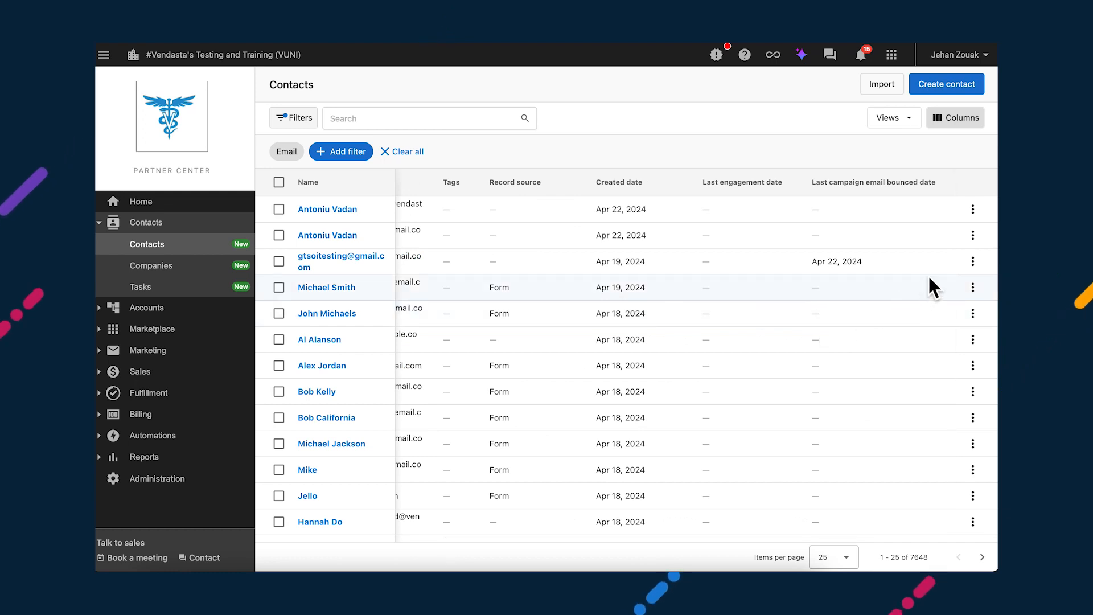
pyautogui.click(350, 152)
pyautogui.write('last')
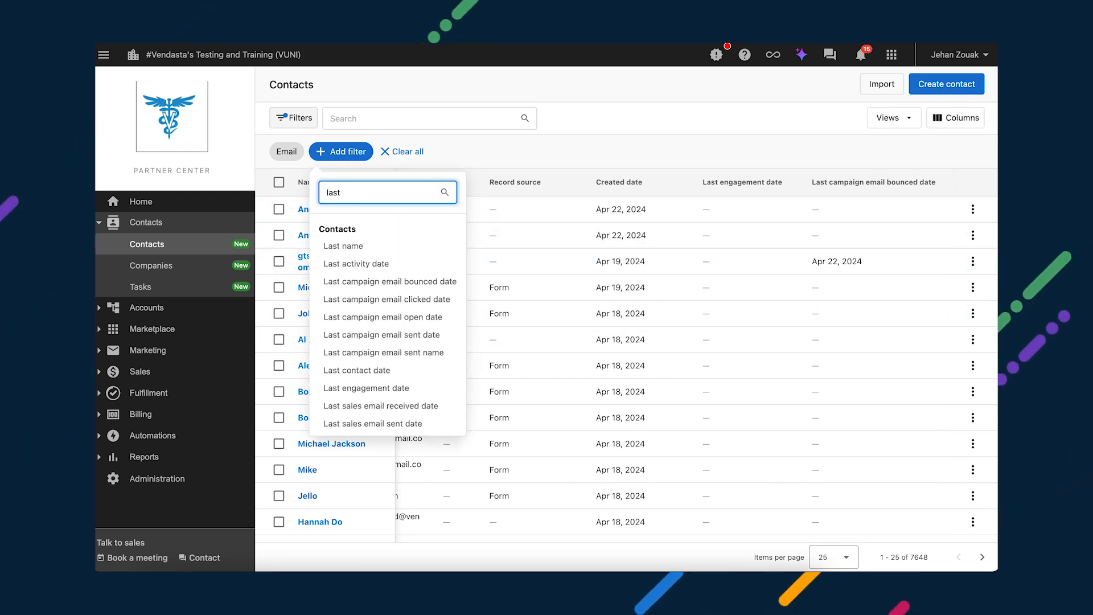
pyautogui.click(371, 281)
pyautogui.click(395, 205)
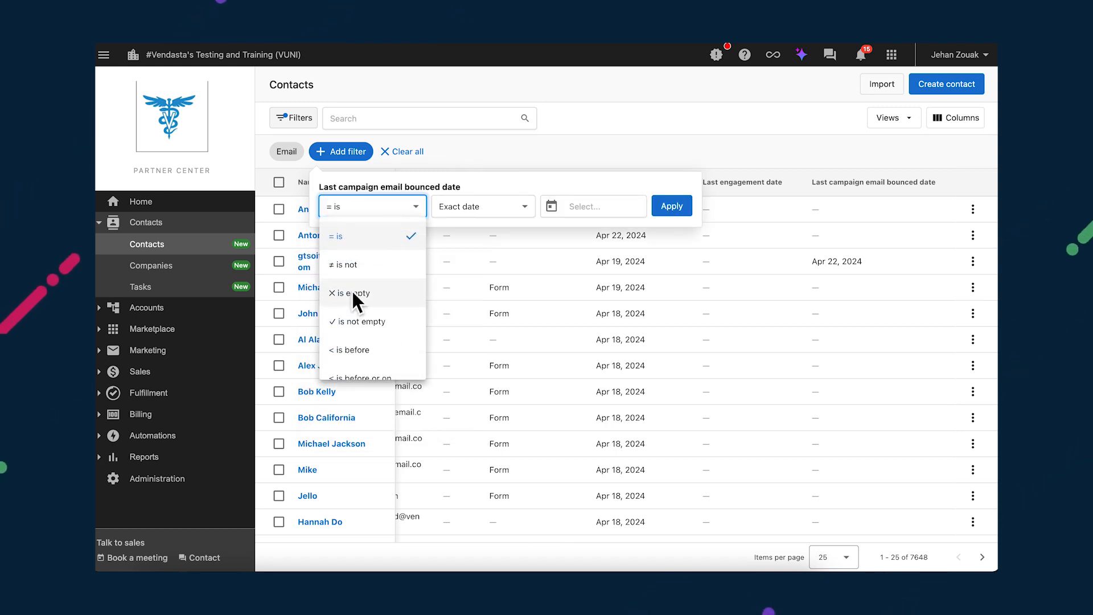
pyautogui.click(355, 320)
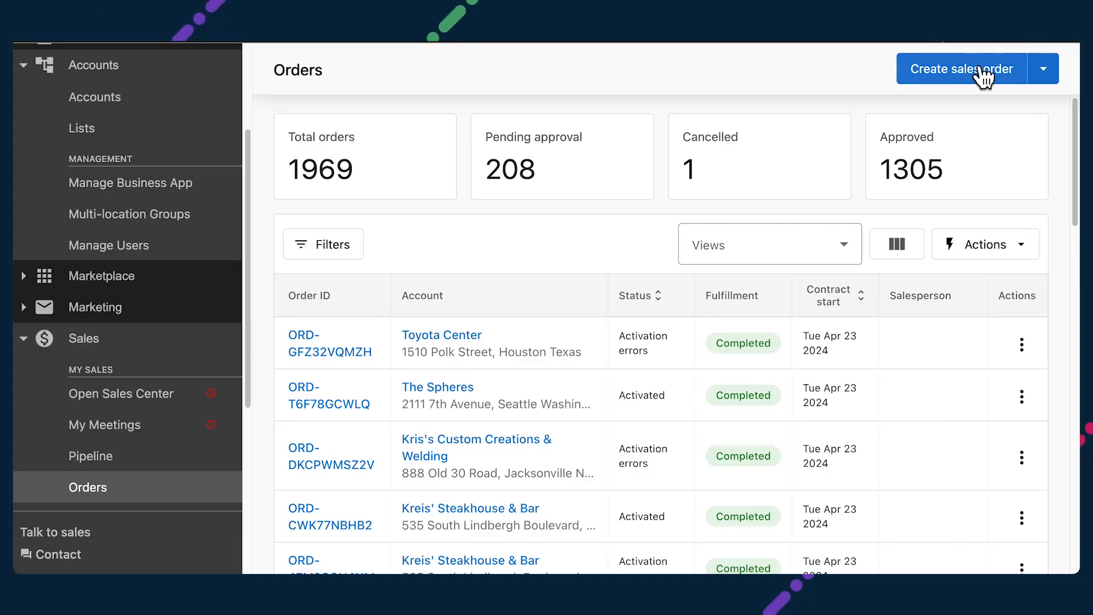
# Step: Start a sales order for Time For A Bagel containing Local SEO | Pro and continue to review
pyautogui.click(974, 61)
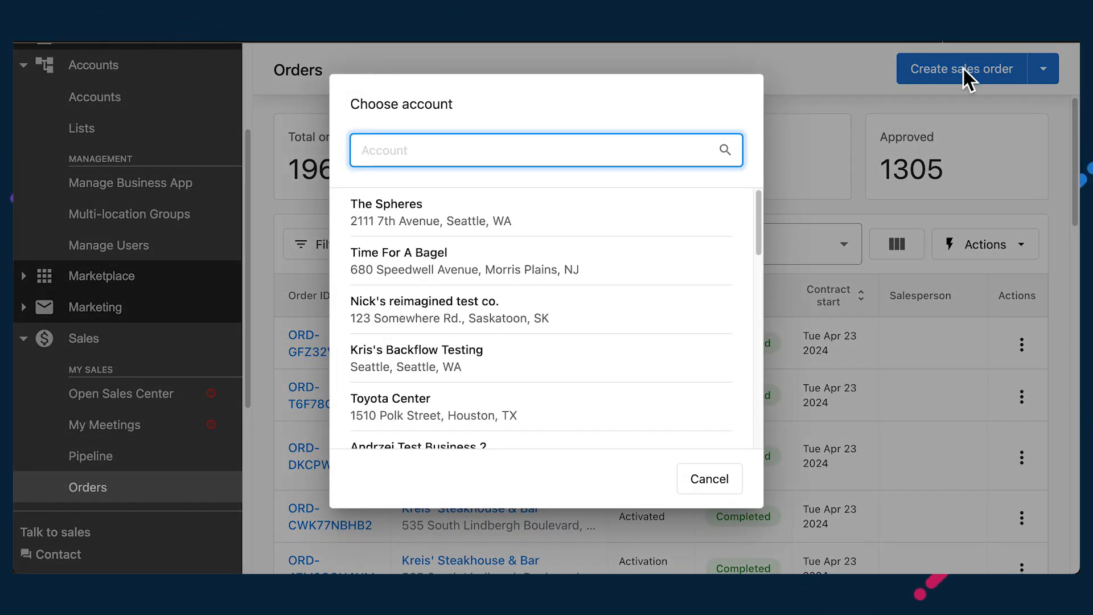
pyautogui.click(533, 270)
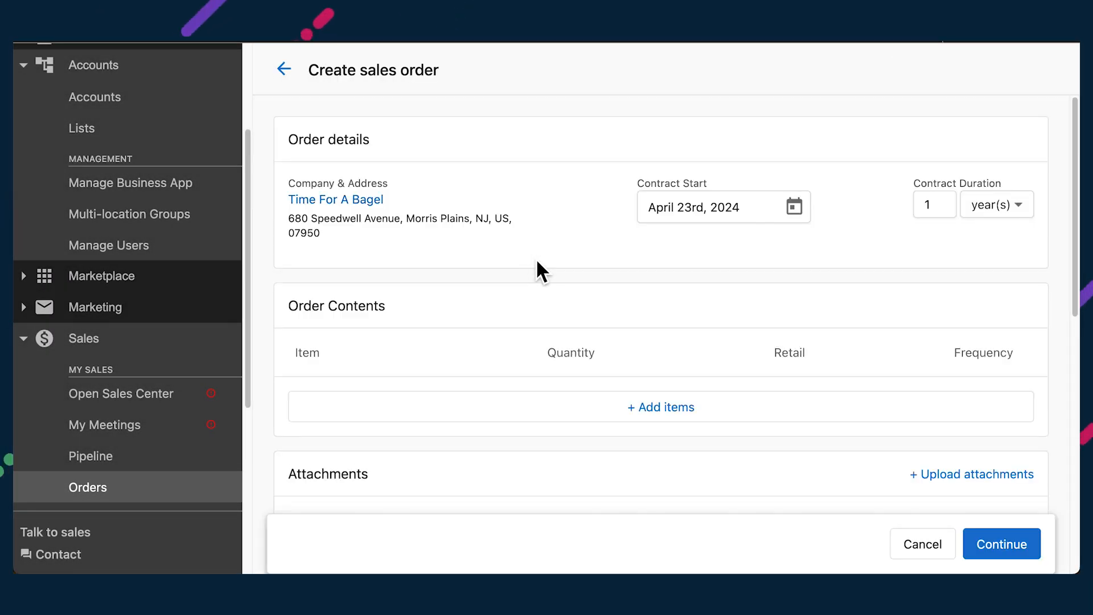
pyautogui.click(655, 408)
pyautogui.scroll(-2, 558, 353)
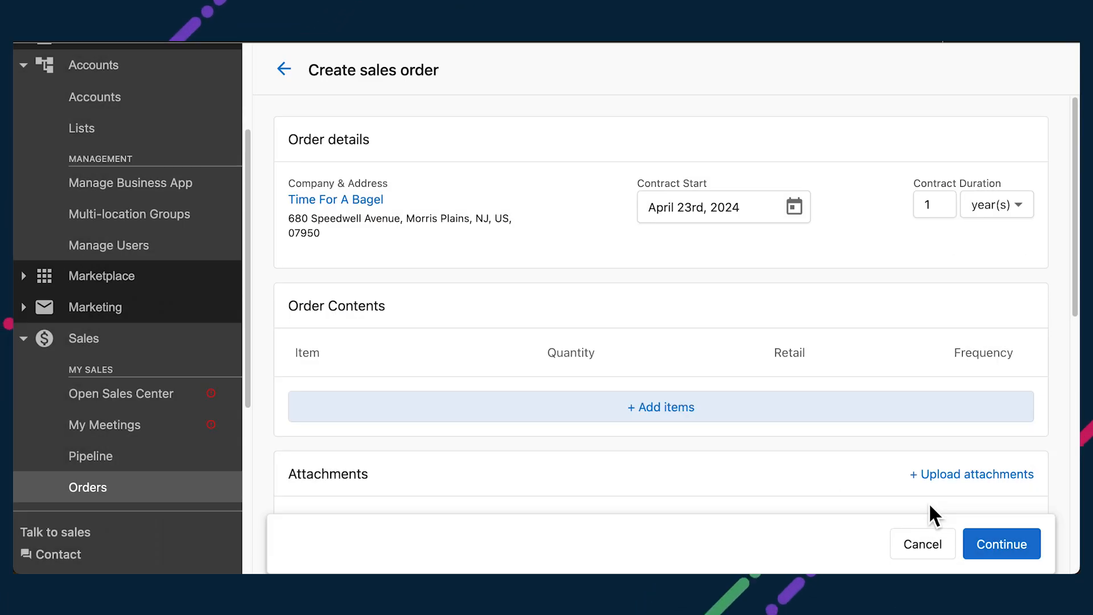
pyautogui.click(928, 503)
pyautogui.scroll(-3, 889, 405)
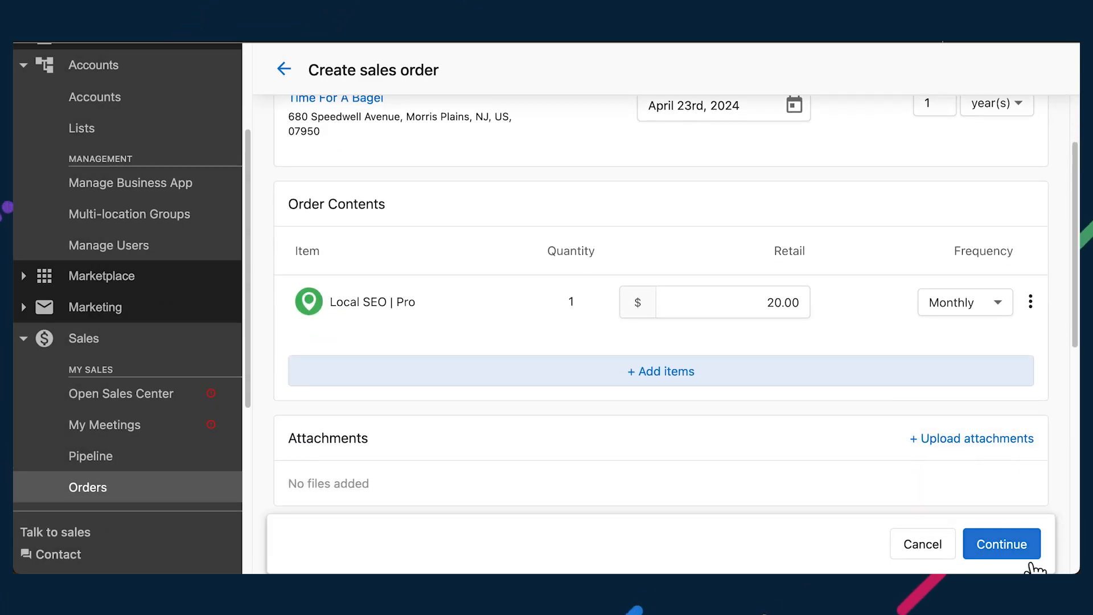
pyautogui.click(1022, 552)
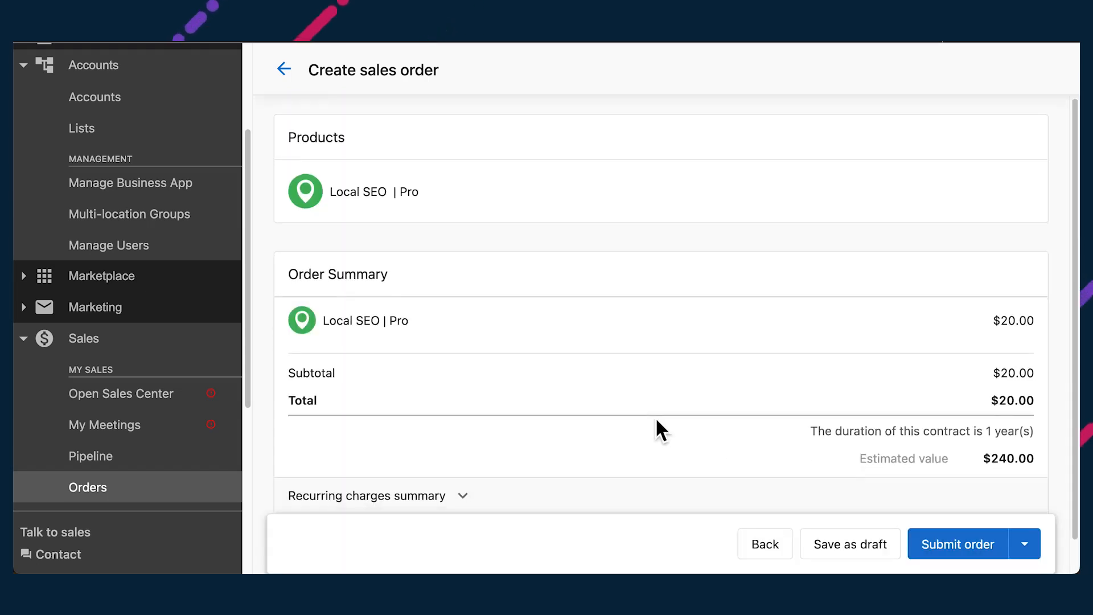
# Step: Submit the order for customer approval and select the approving contact
pyautogui.scroll(-1, 655, 422)
pyautogui.click(1027, 530)
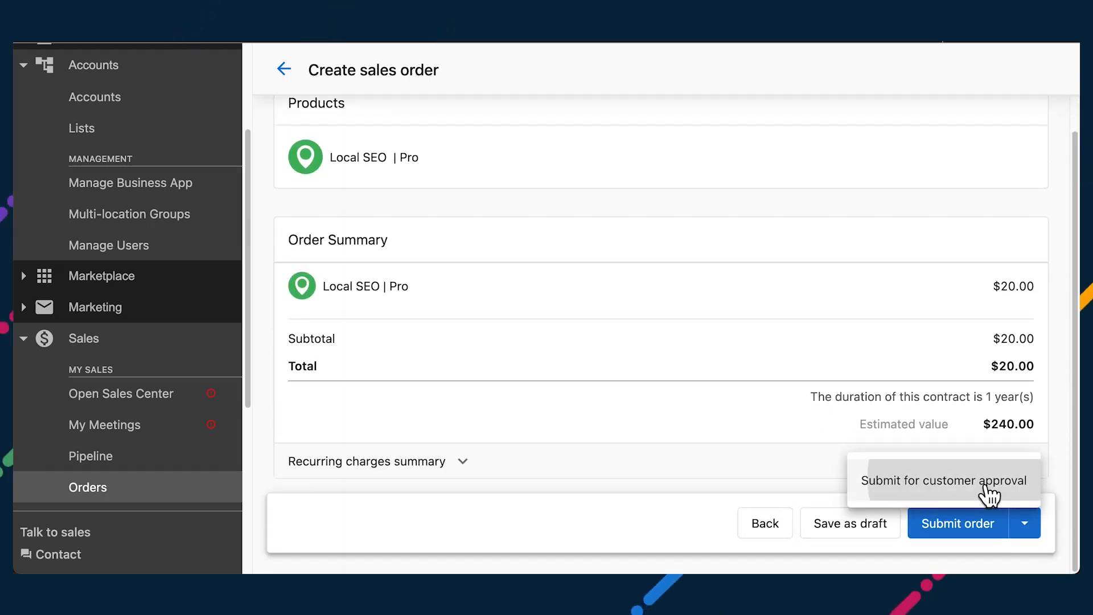
pyautogui.click(922, 498)
pyautogui.click(717, 339)
pyautogui.click(717, 374)
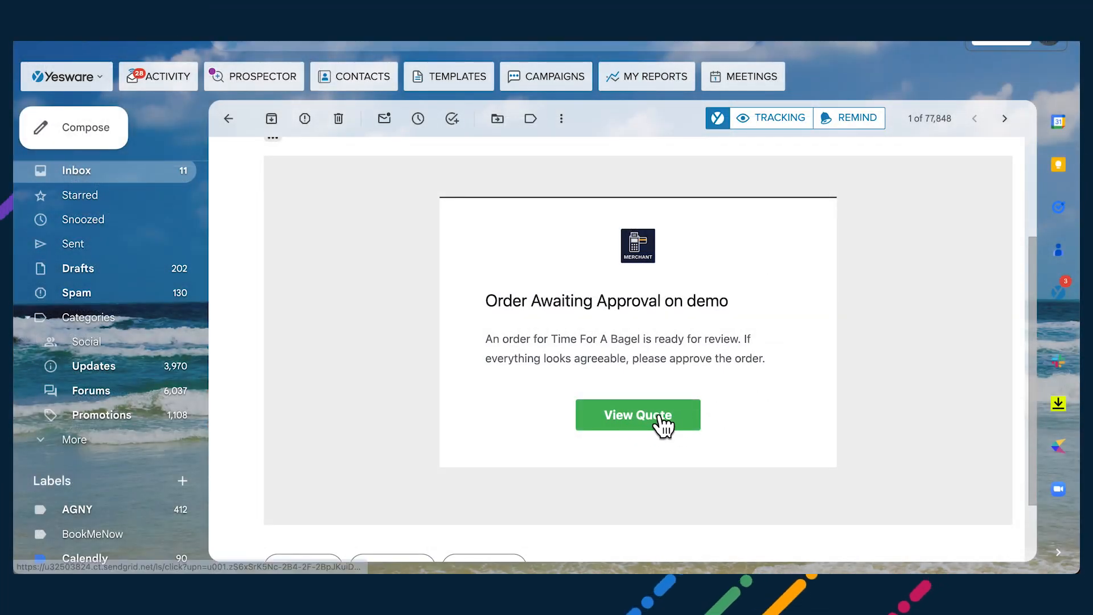
# Step: Open the quote, accept the billing terms, enter the customer's signature, and purchase
pyautogui.click(619, 421)
pyautogui.scroll(-5, 935, 395)
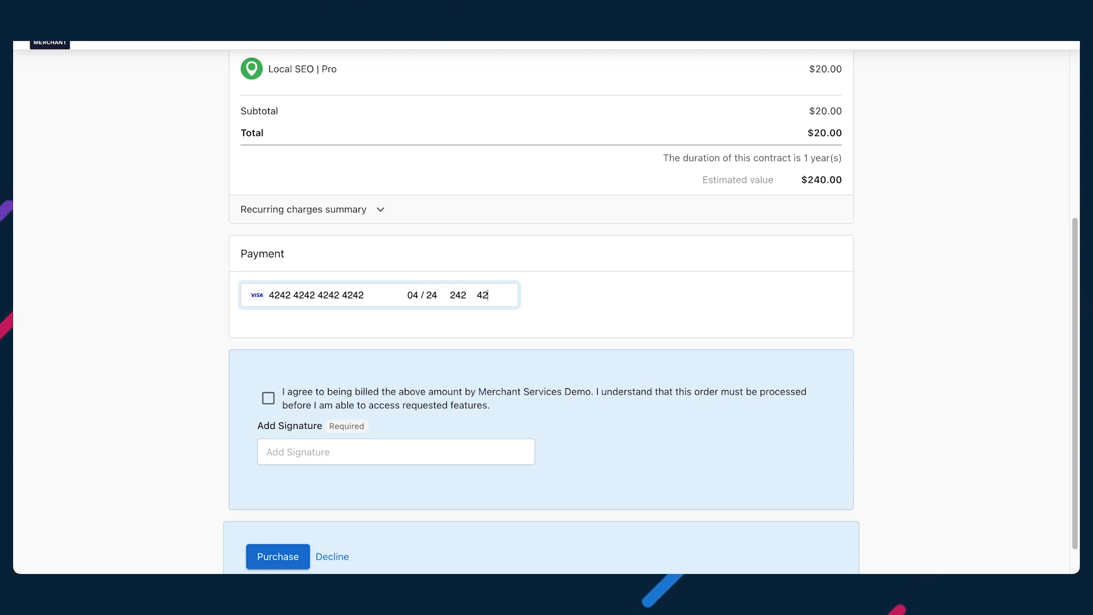
pyautogui.click(285, 407)
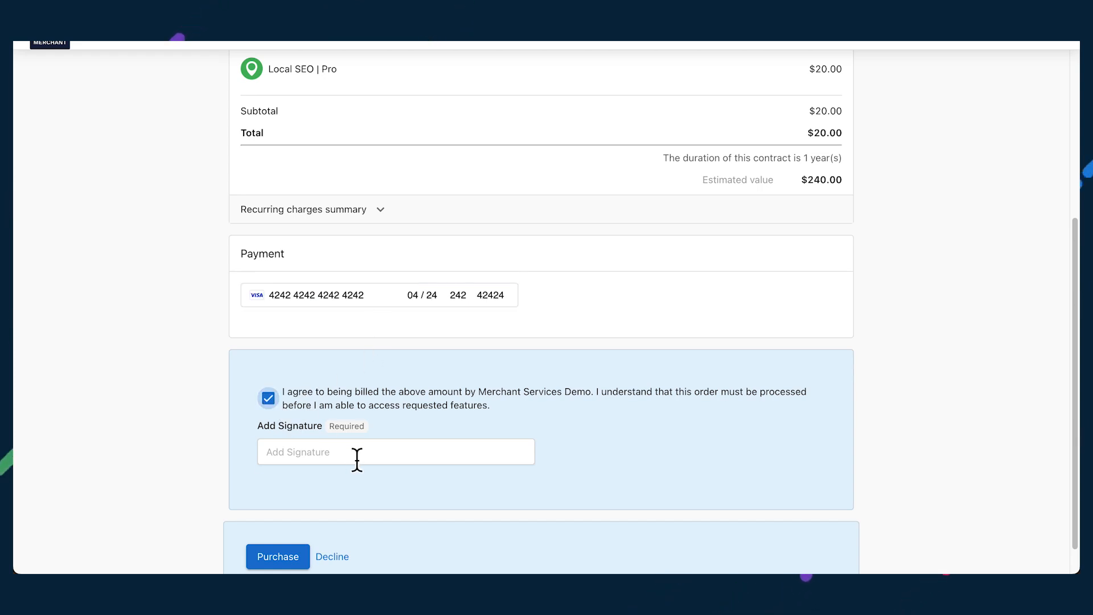
pyautogui.click(356, 454)
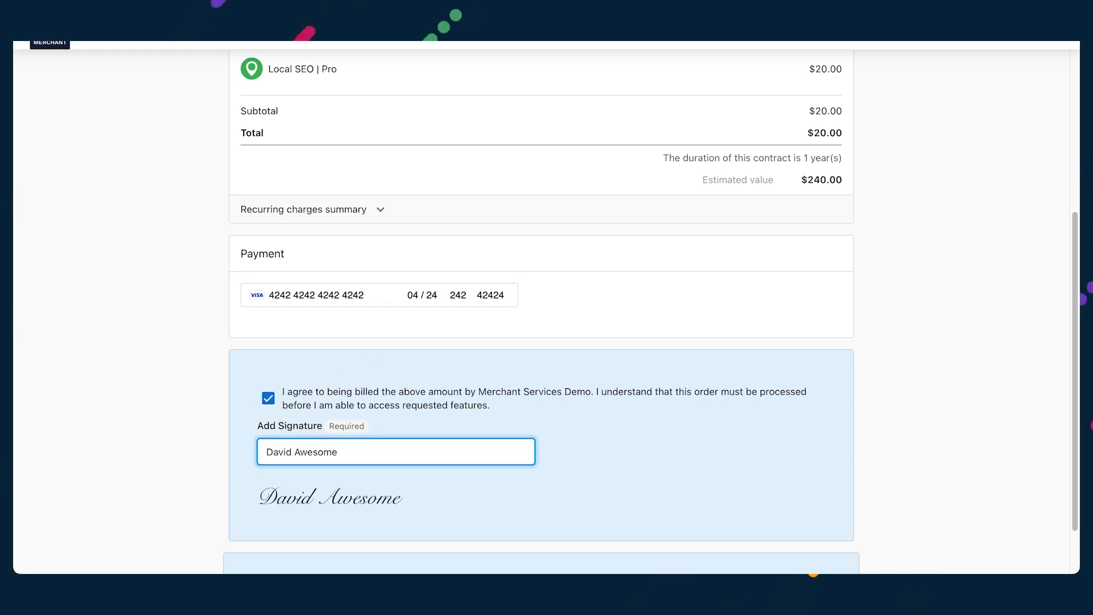
pyautogui.scroll(-2, 631, 415)
pyautogui.click(282, 520)
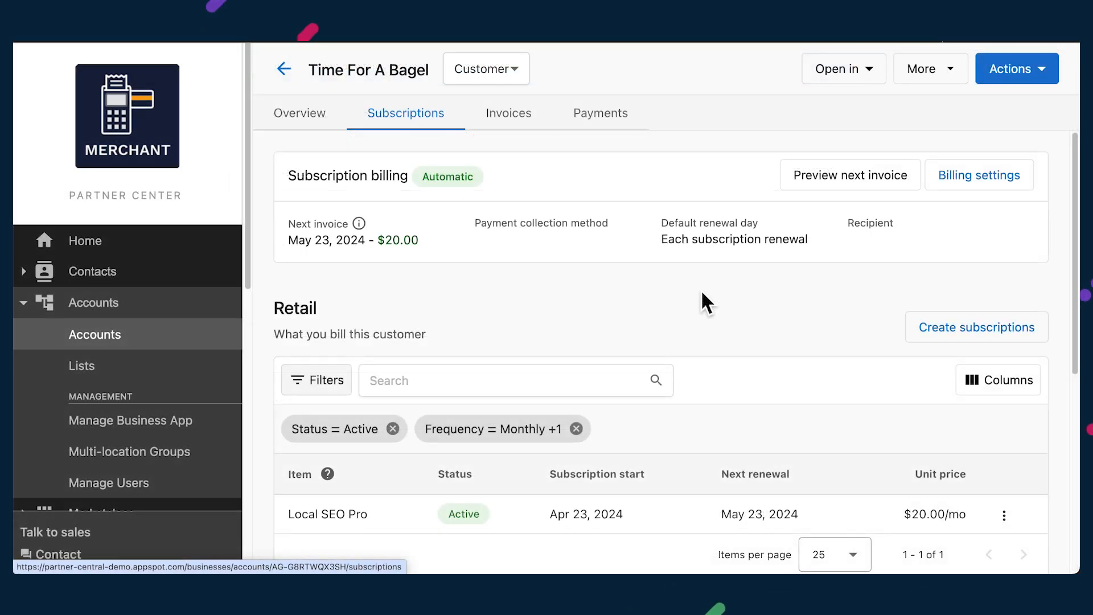
pyautogui.scroll(-3, 701, 291)
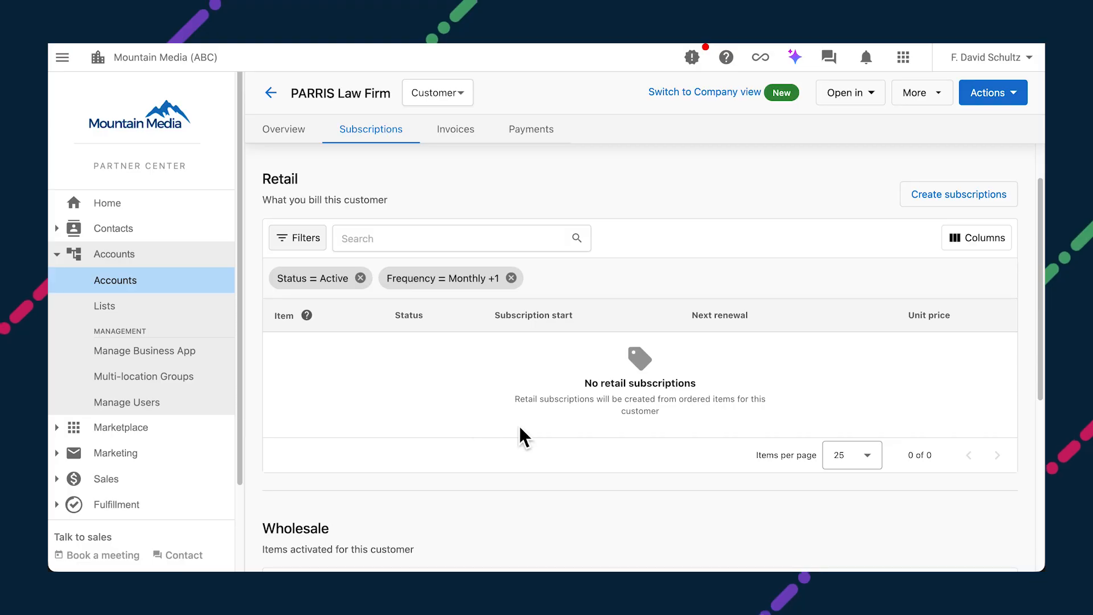
# Step: Select all five PARRIS Law Firm wholesale items and create retail subscriptions from them
pyautogui.scroll(-5, 718, 421)
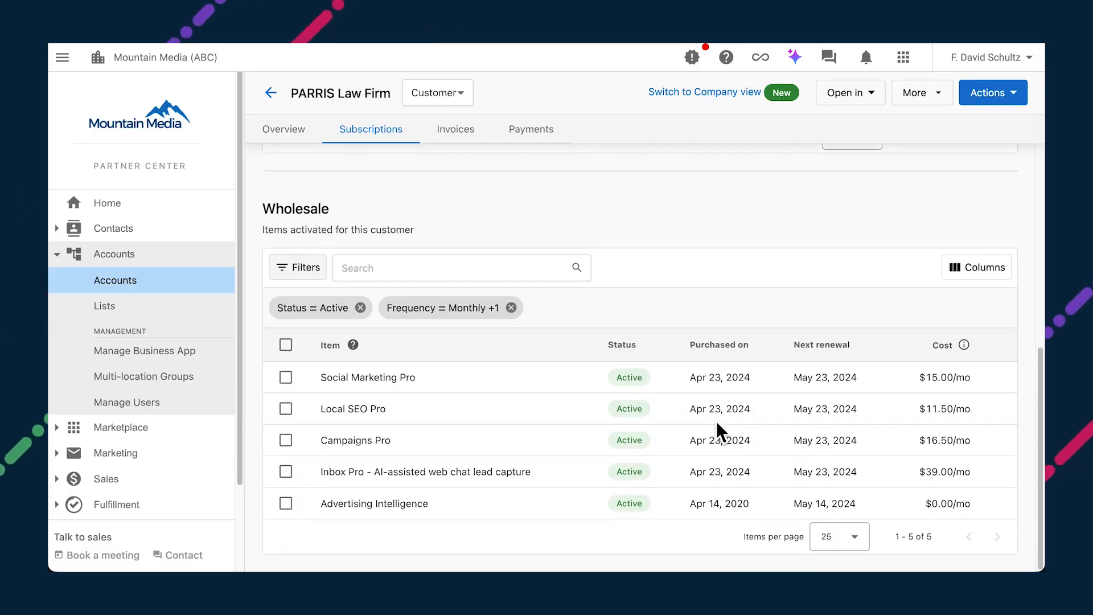
pyautogui.click(287, 346)
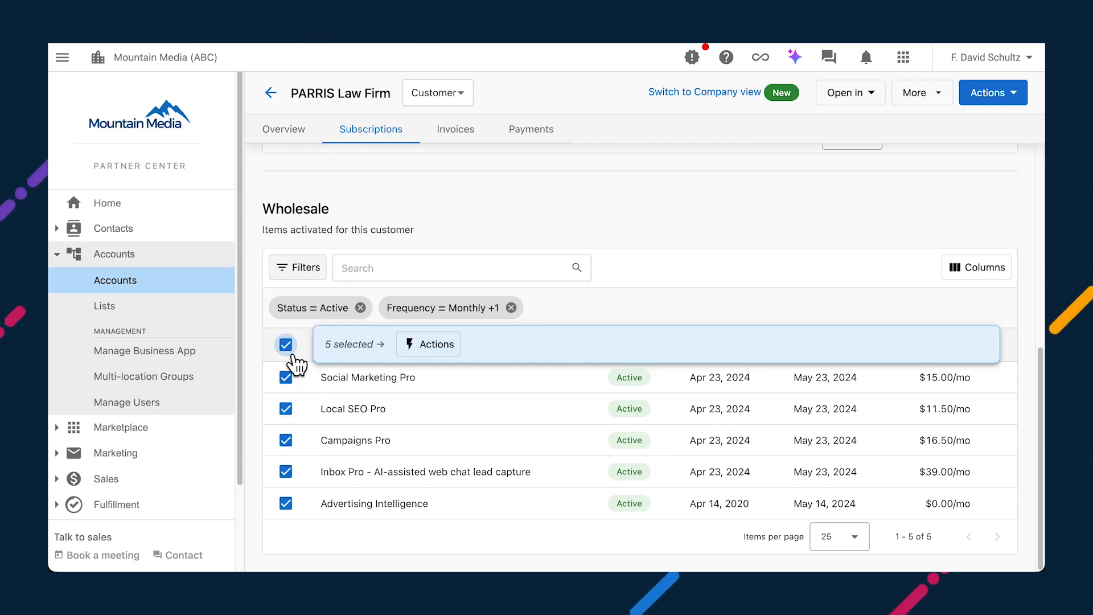
pyautogui.click(444, 350)
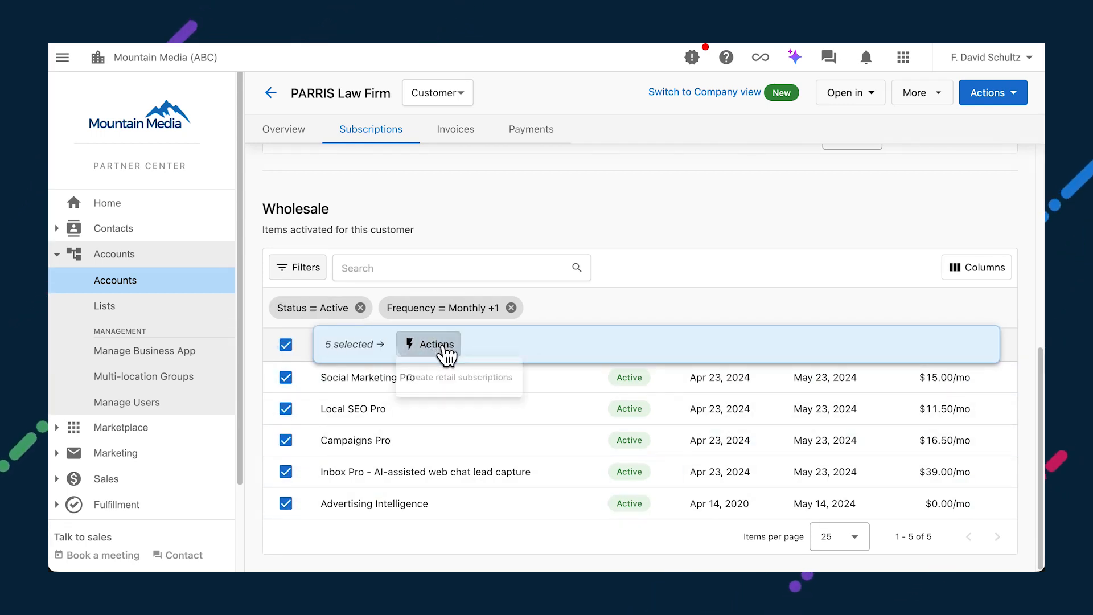
pyautogui.click(484, 391)
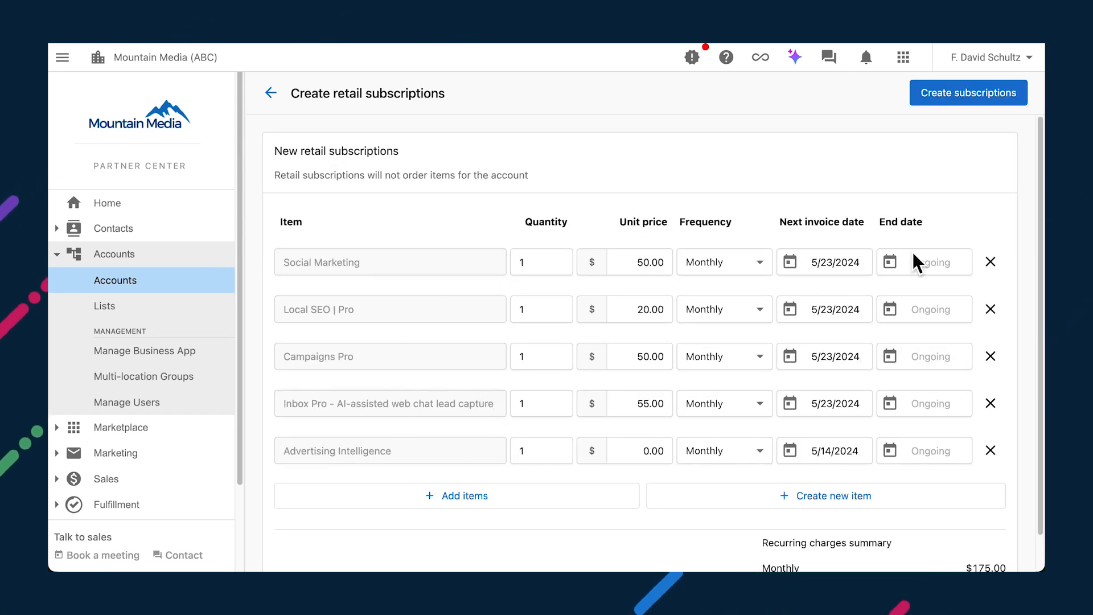
pyautogui.click(975, 101)
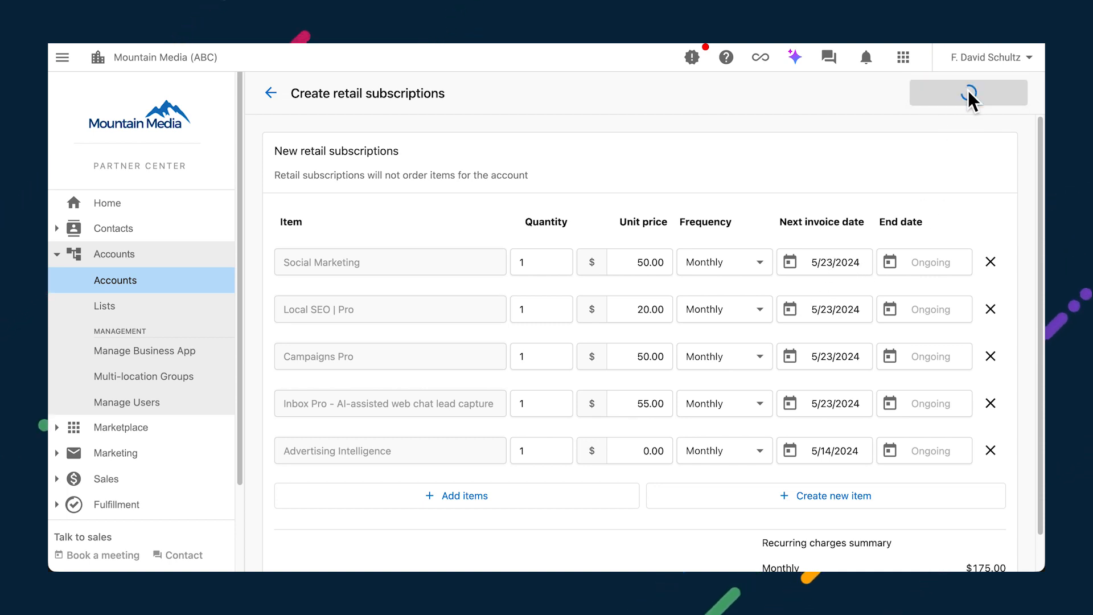